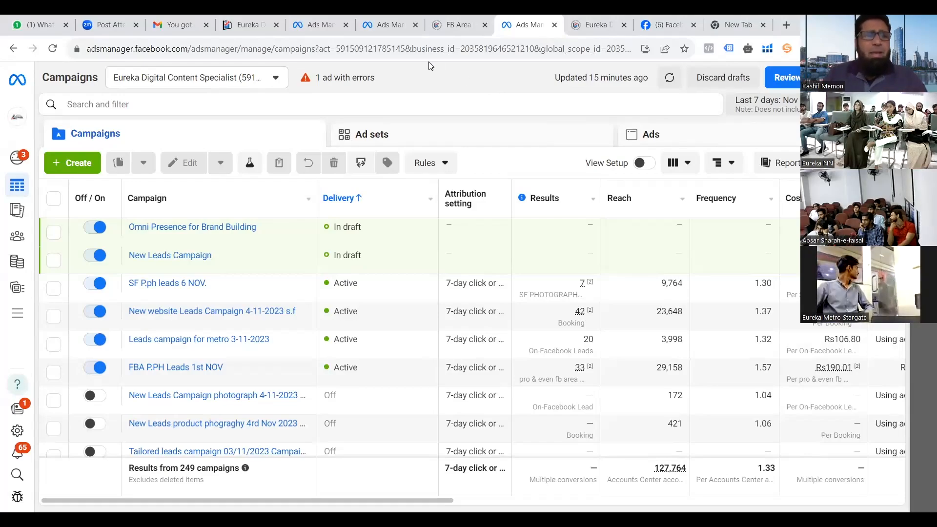
Create a new auction campaign with the Awareness objective
mouse_move(98, 163)
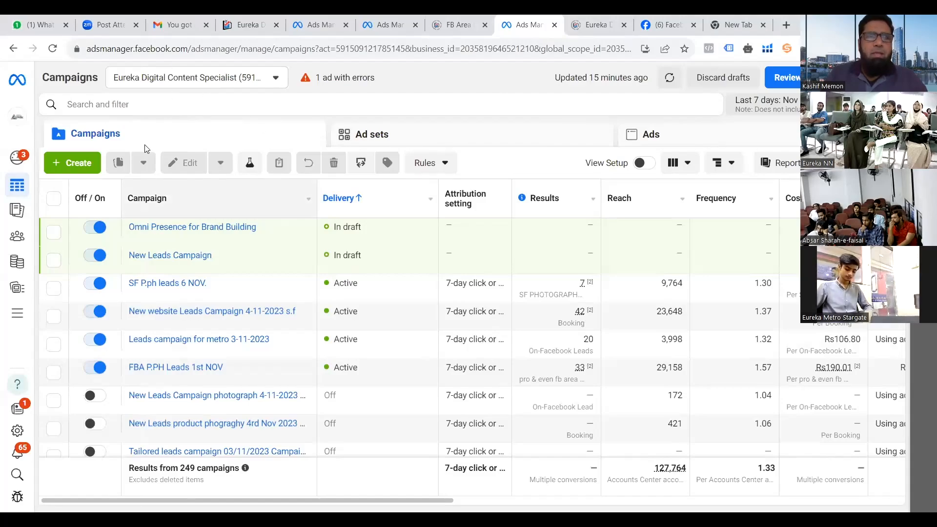
click(81, 161)
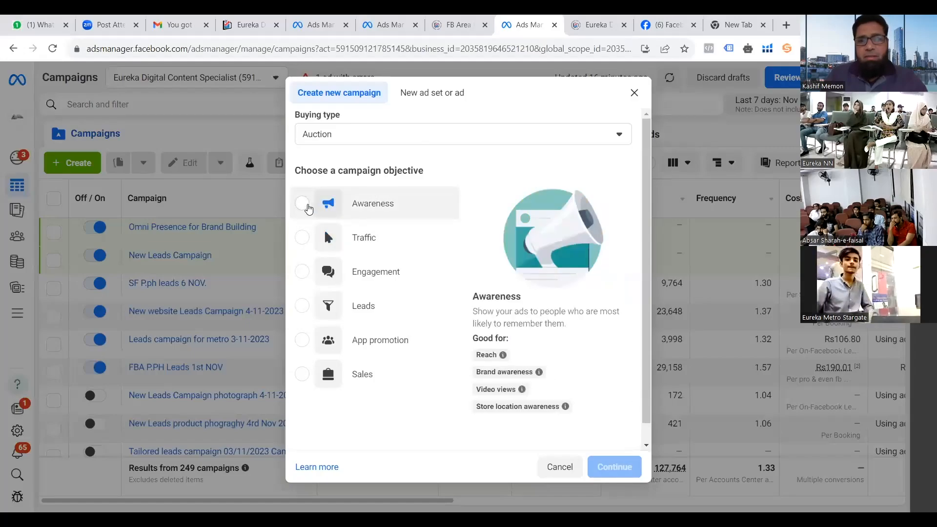
click(308, 207)
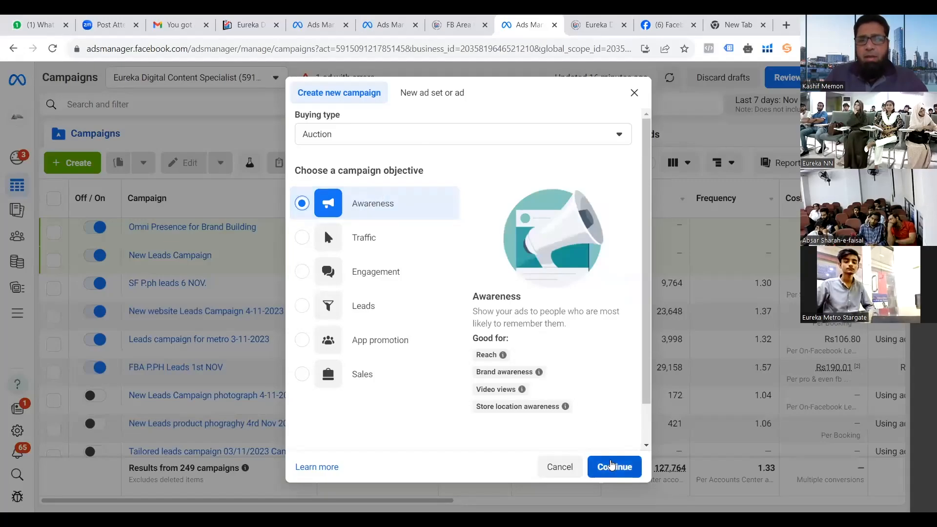
click(611, 464)
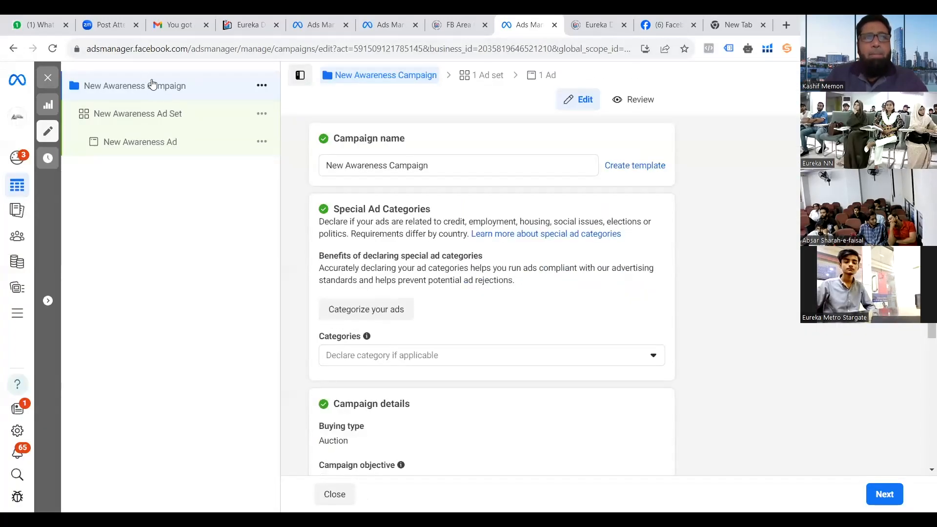
Rename the new awareness campaign as "Brand Activation Strategy in lowest Cost"
triple_click(436, 167)
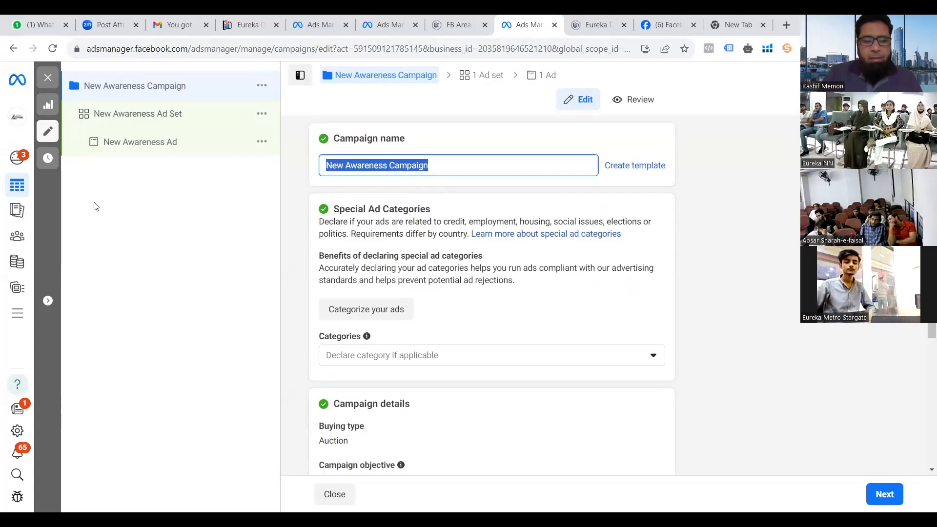
text(Brand )
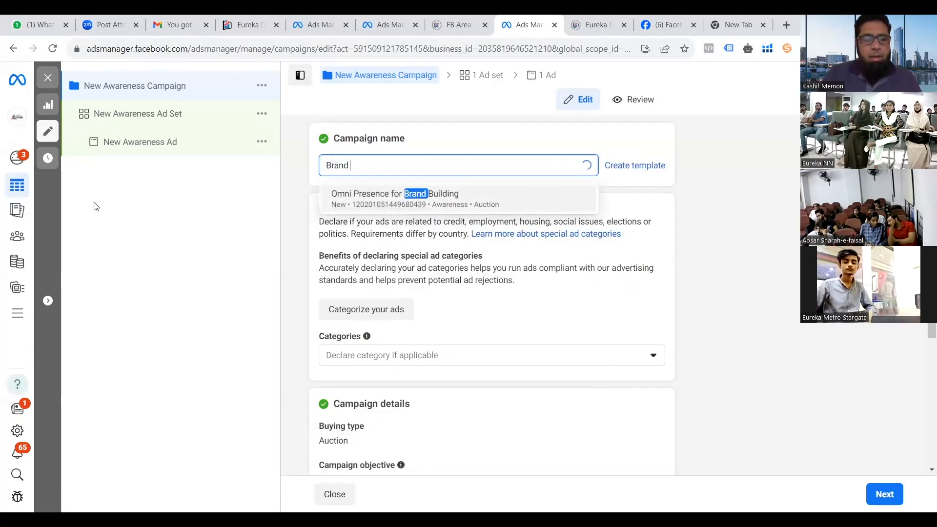
text(Activation)
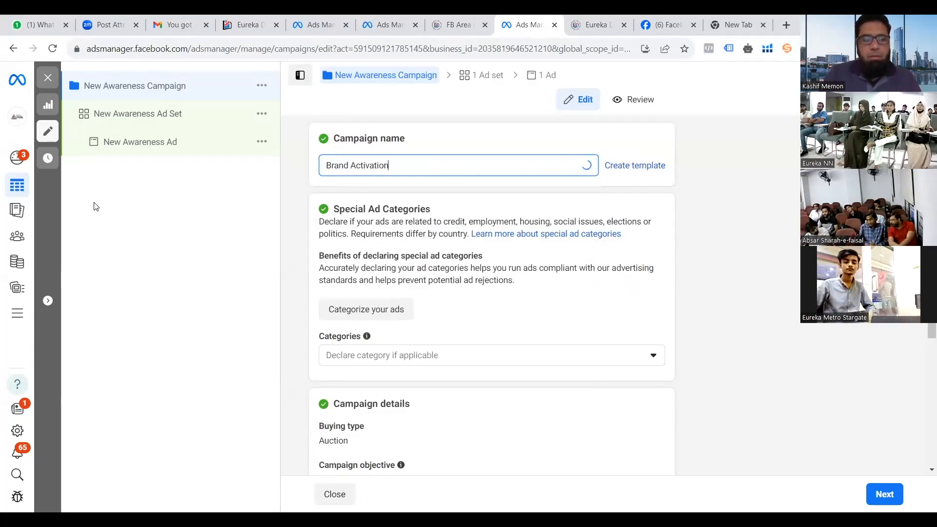
text( of)
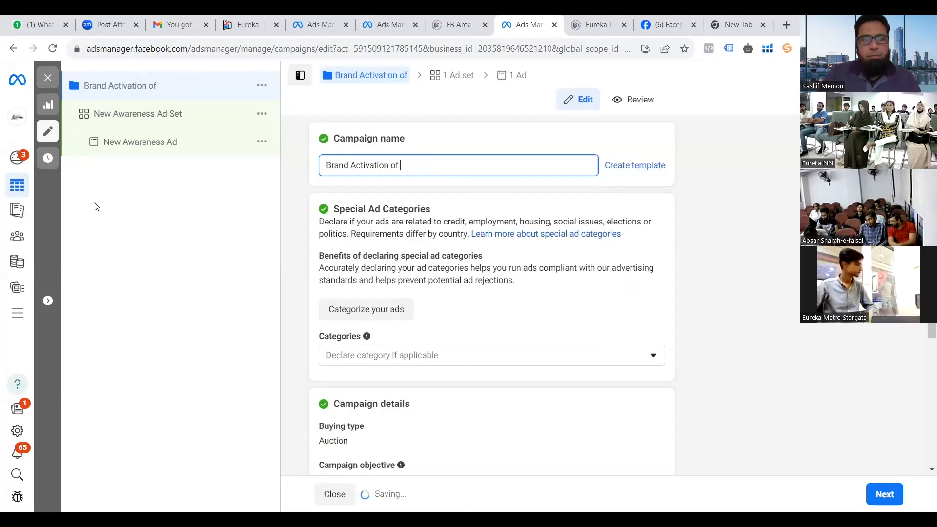
key(BackSpace)
key(BackSpace)
key(BackSpace)
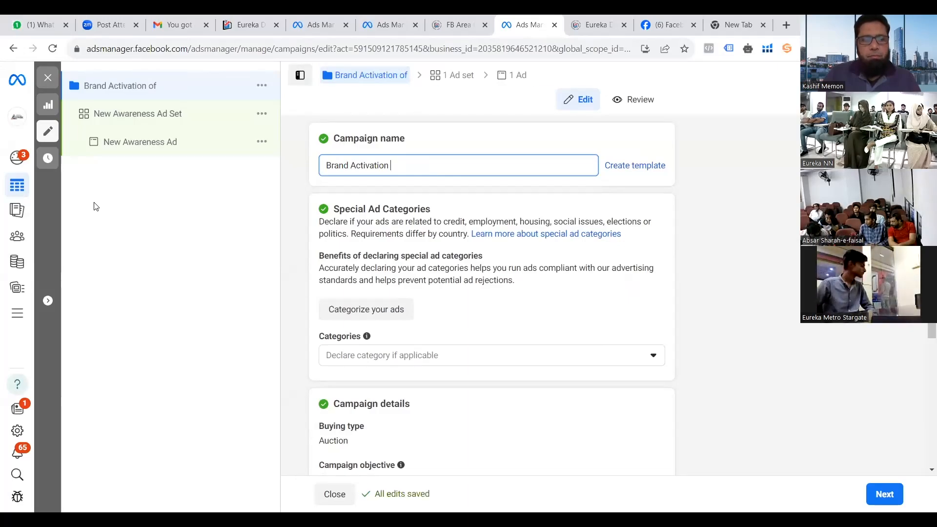
text(Strategy)
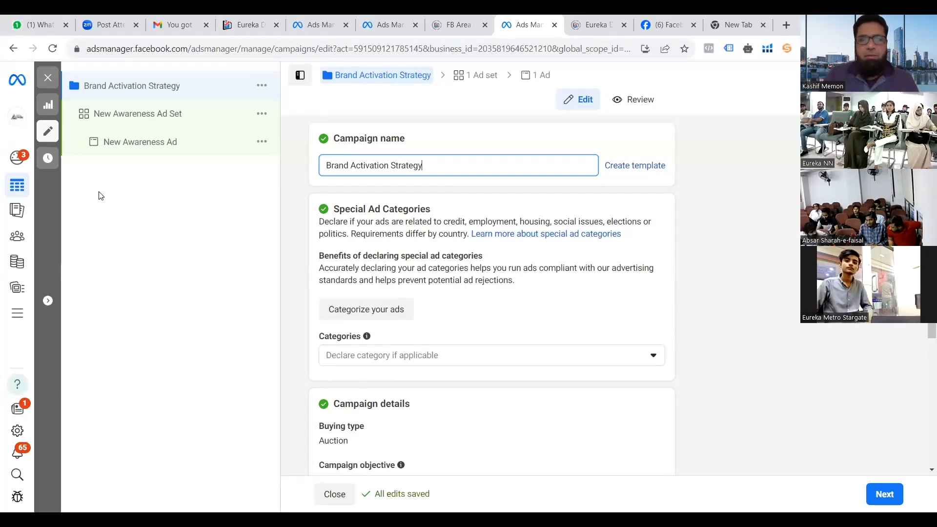
text( in lowest Cost)
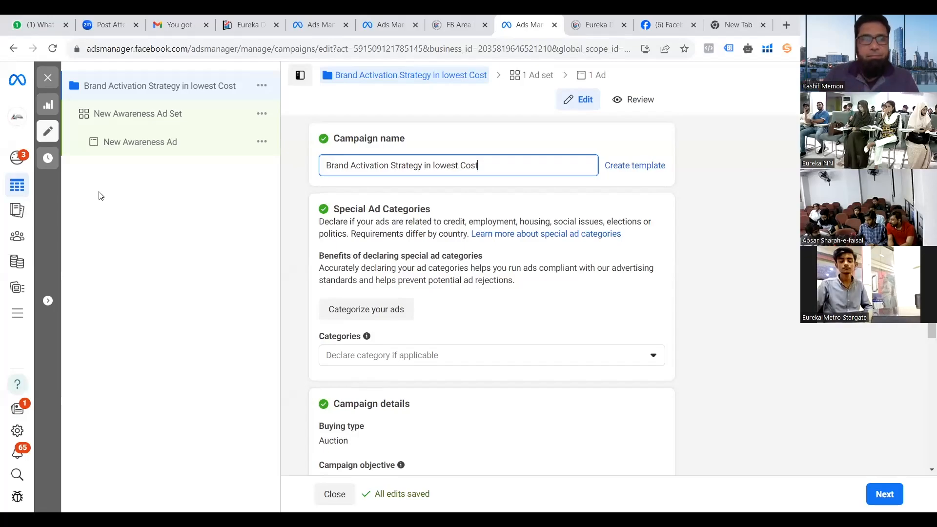
click(141, 133)
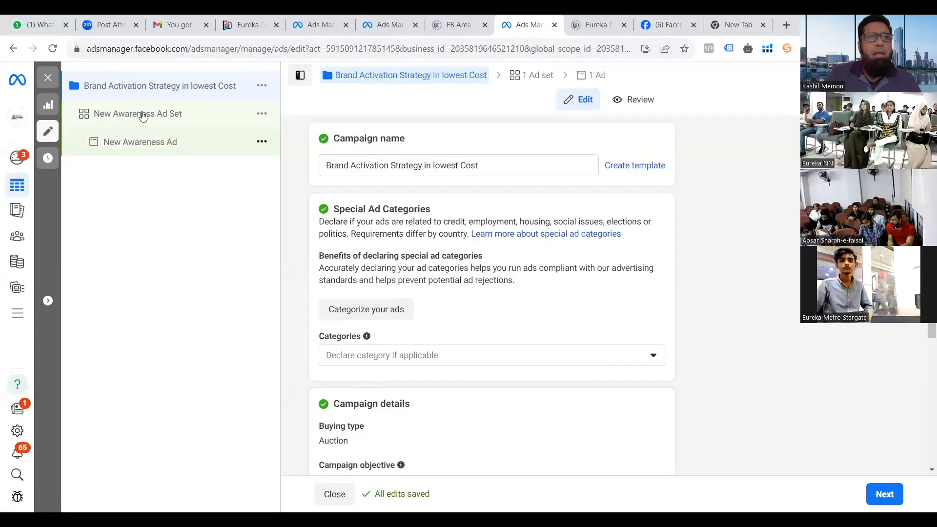
click(138, 91)
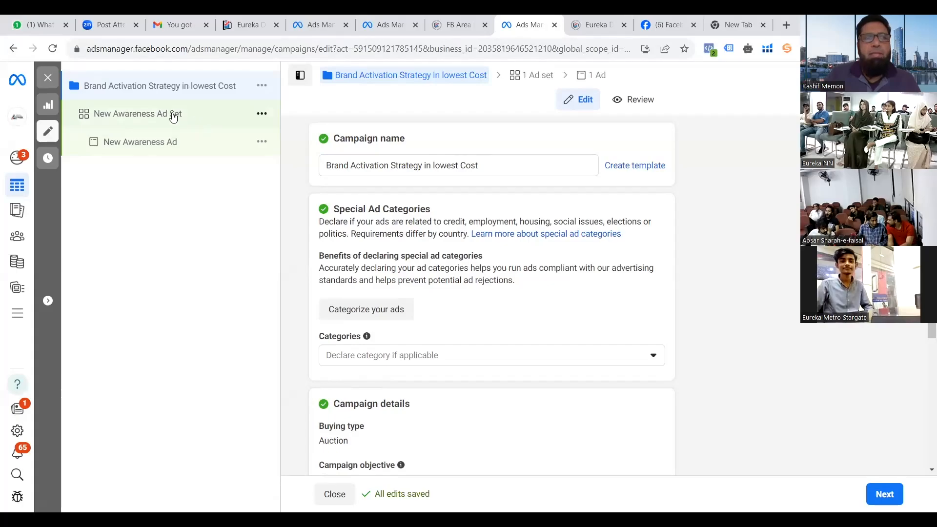
Open the New Awareness Ad Set and examine its performance goal options, including the video view goals
click(176, 117)
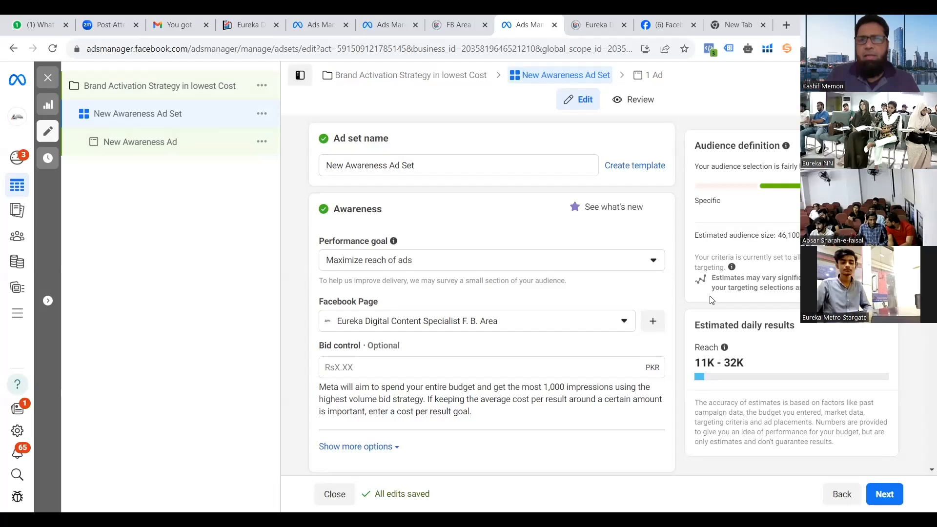
scroll(491, 292, down, 3)
scroll(517, 195, up, 1)
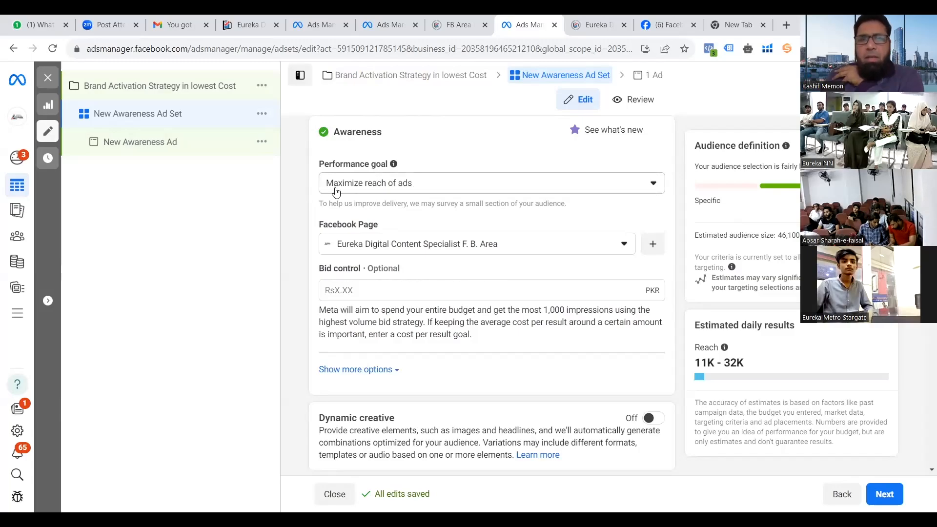
click(428, 190)
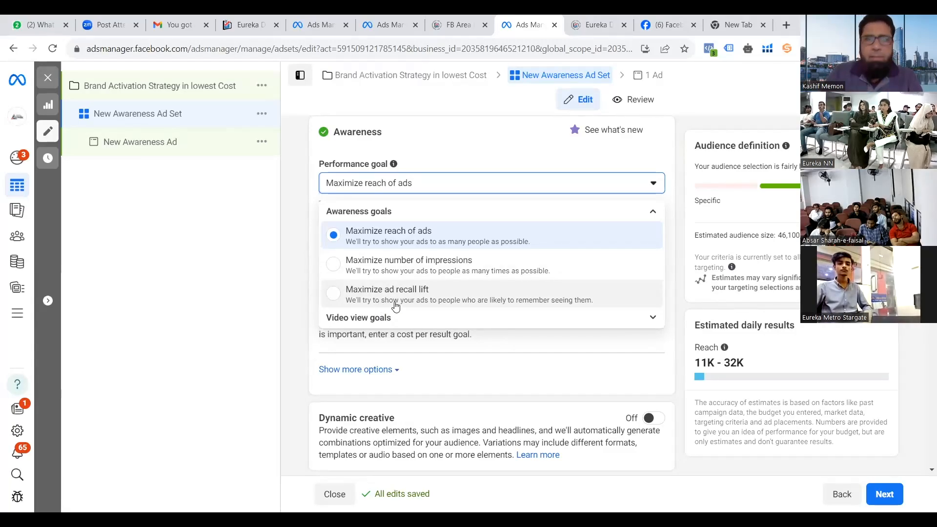
click(652, 318)
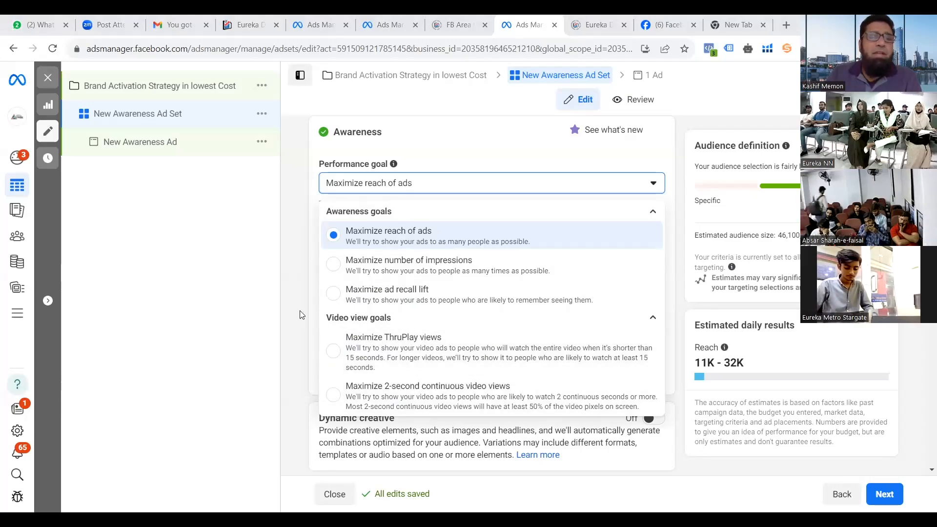
click(300, 283)
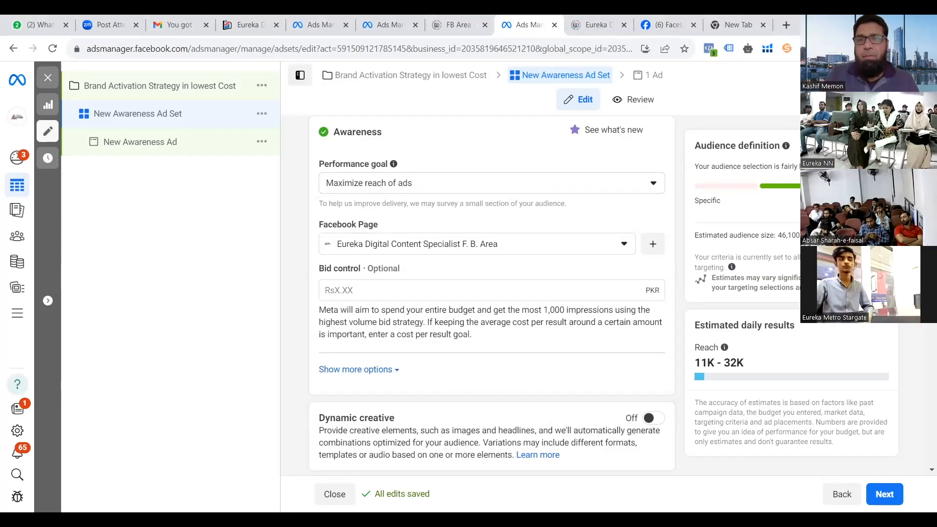
Set the ad set's frequency cap to 2 impressions every 4 days
scroll(492, 294, down, 1)
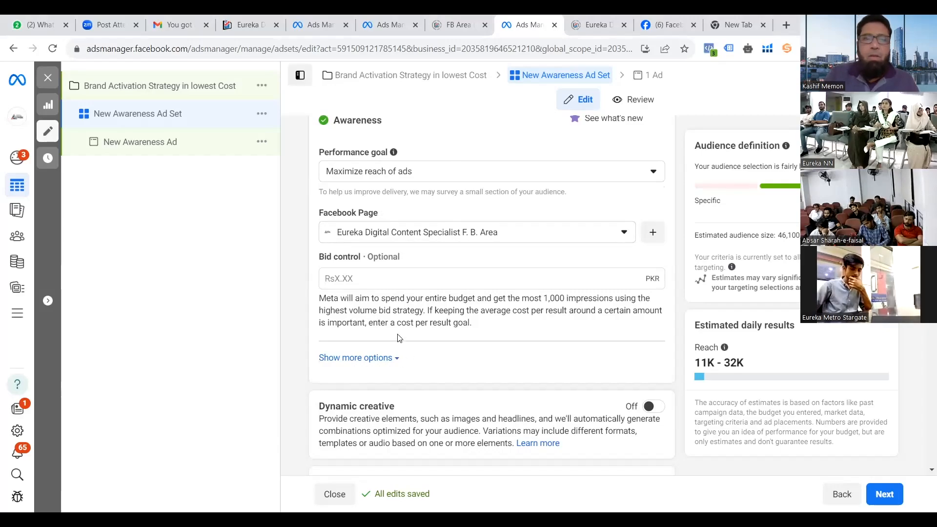
click(375, 358)
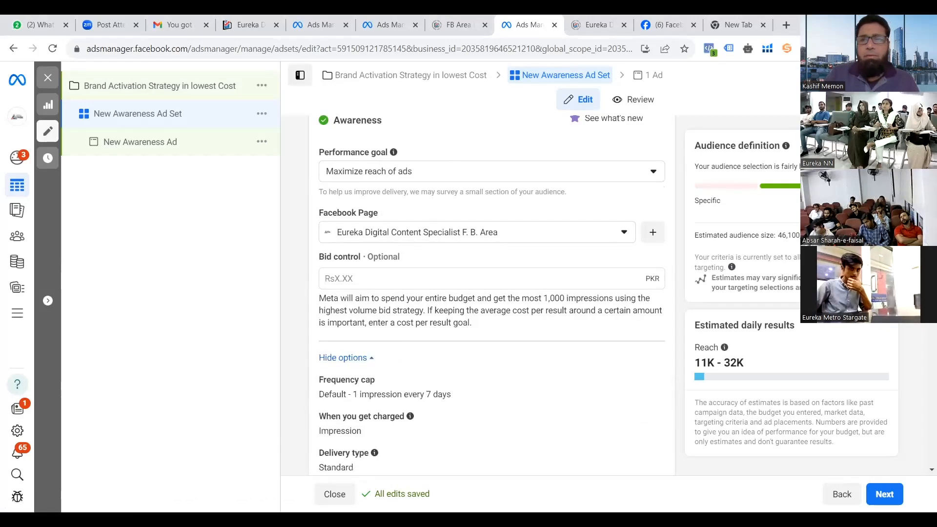
scroll(349, 253, down, 3)
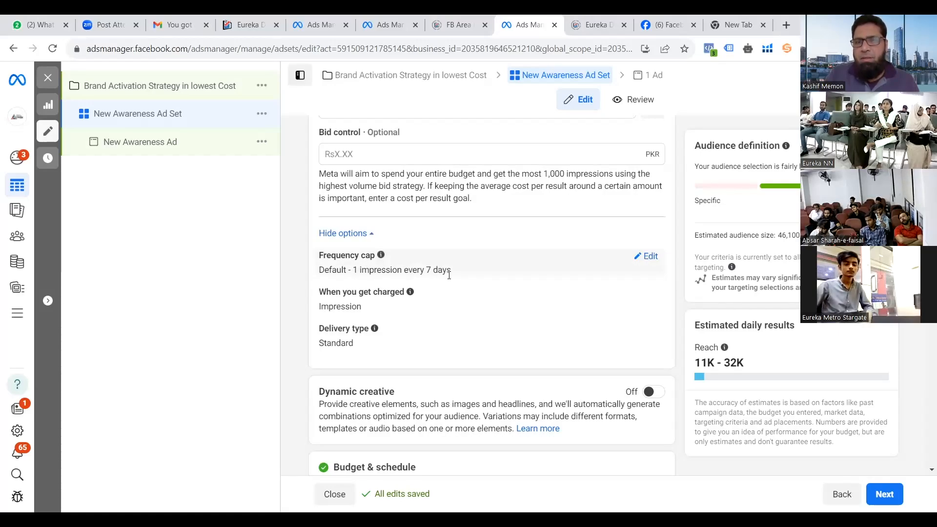
click(649, 256)
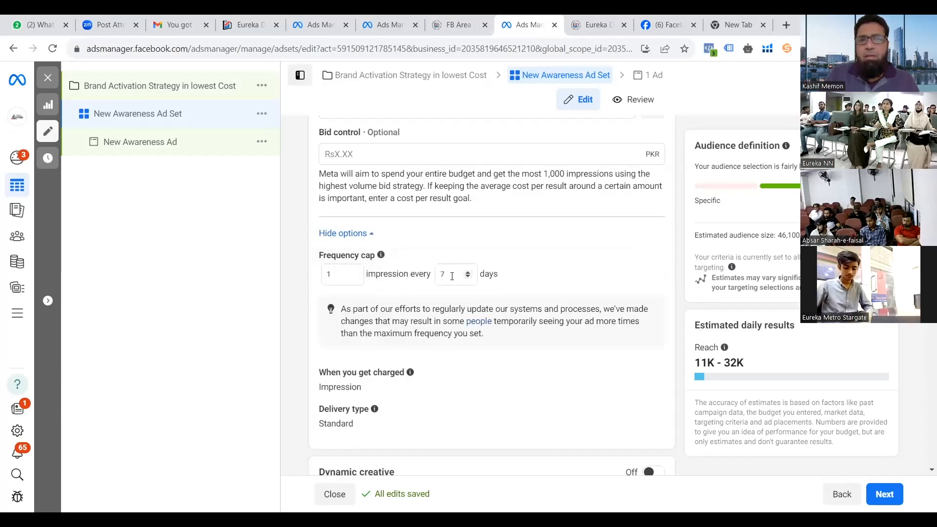
drag(452, 275, 371, 292)
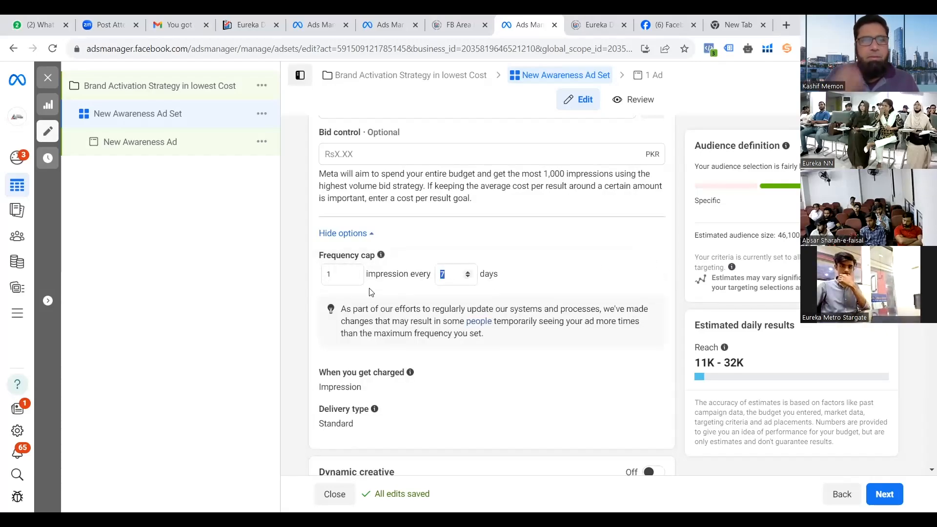
text(4)
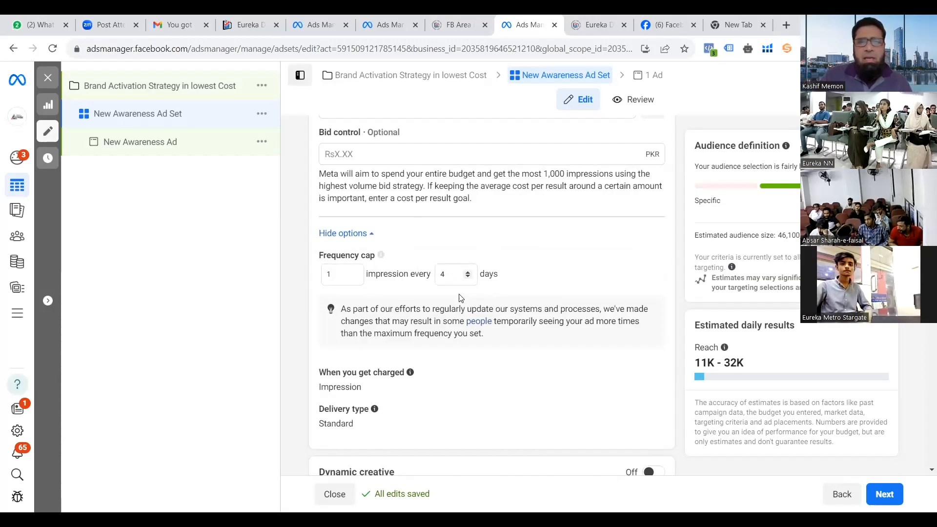
click(457, 278)
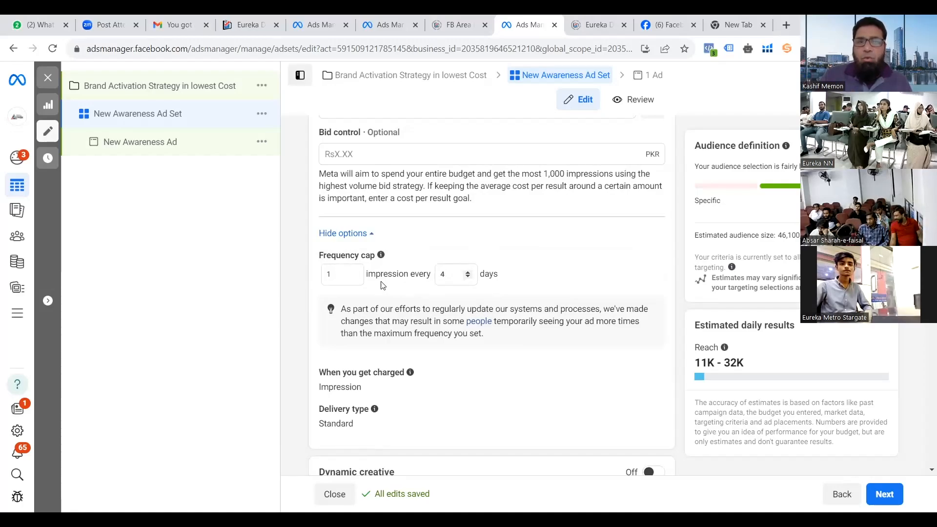
key(shift+Tab)
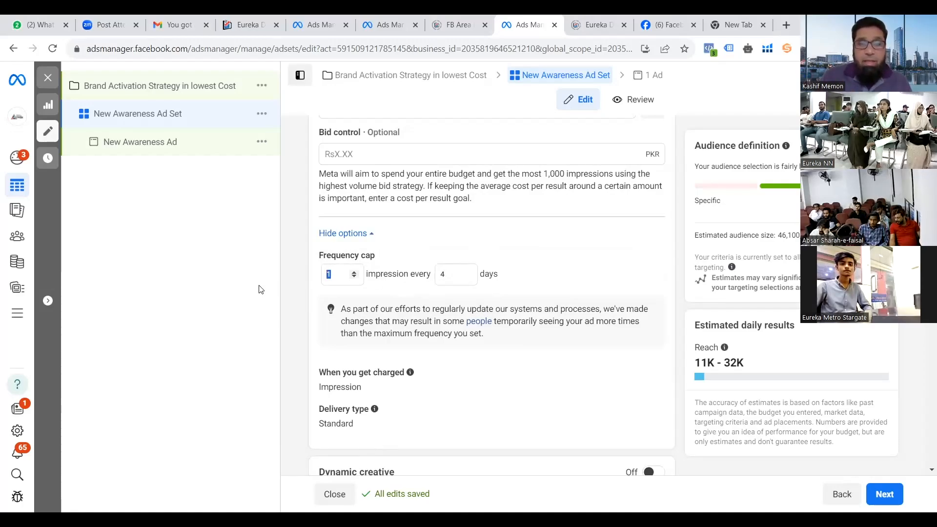
text(2)
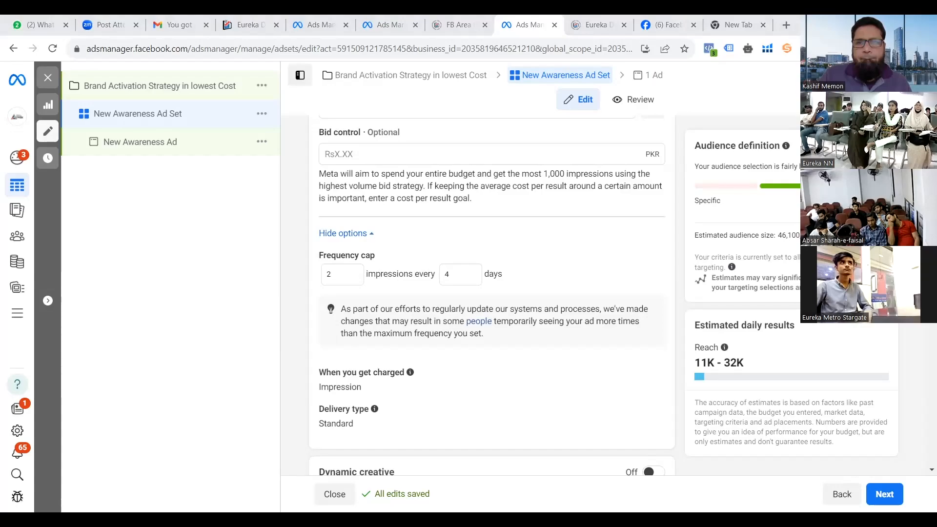
Try to set the ad set's daily budget to Rs200
scroll(491, 293, down, 6)
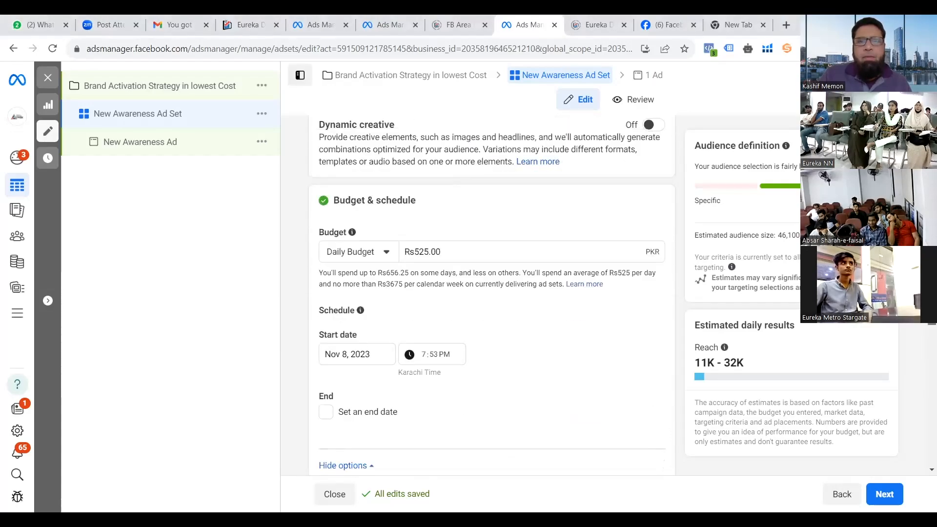
drag(427, 254, 413, 253)
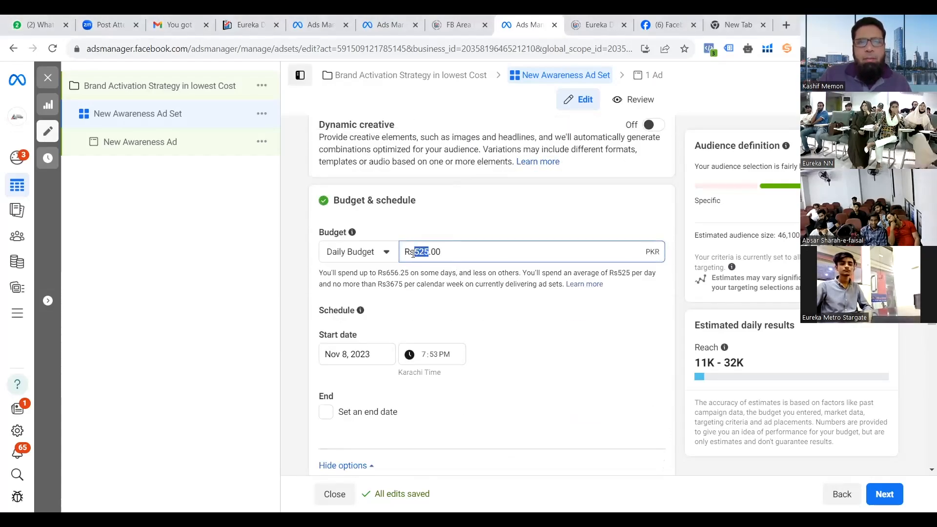
text(200)
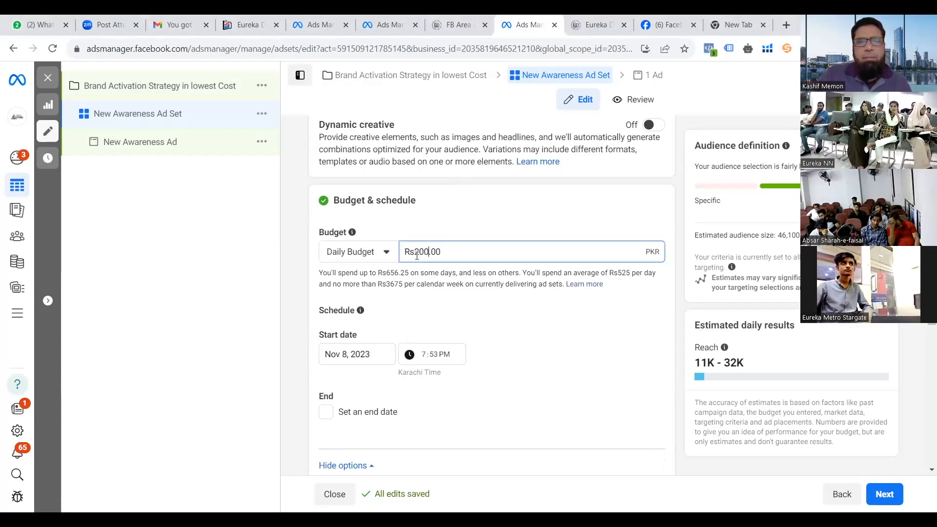
click(510, 340)
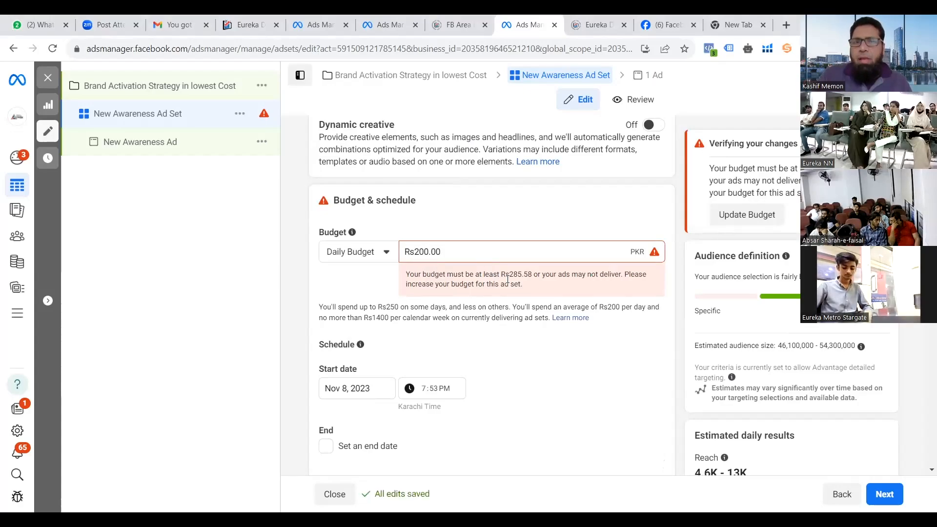
Raise the ad set's daily budget to Rs286 to meet the required minimum
drag(509, 275, 532, 275)
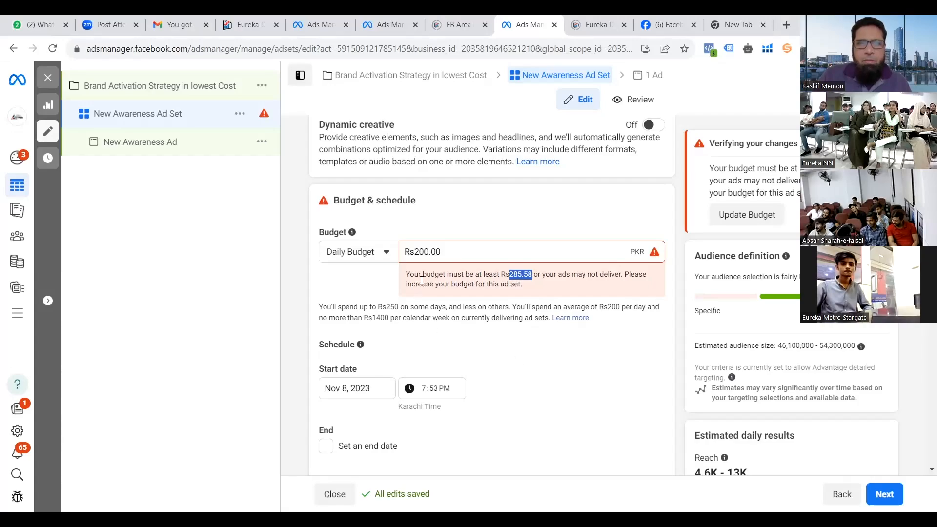
click(423, 251)
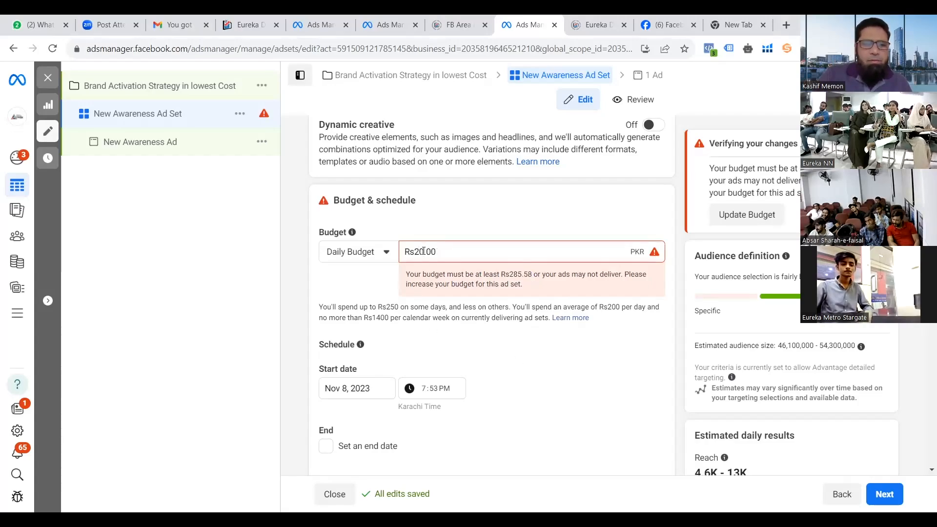
text(8)
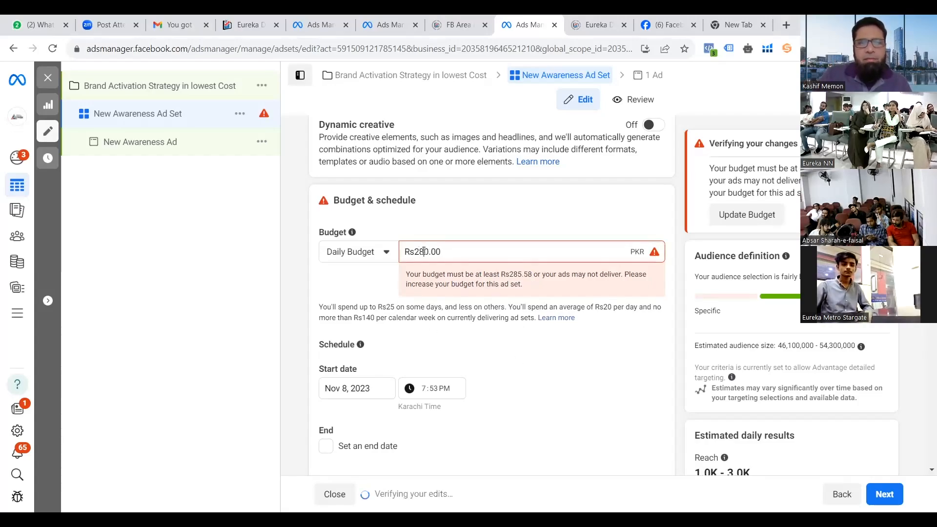
key(Delete)
text(6)
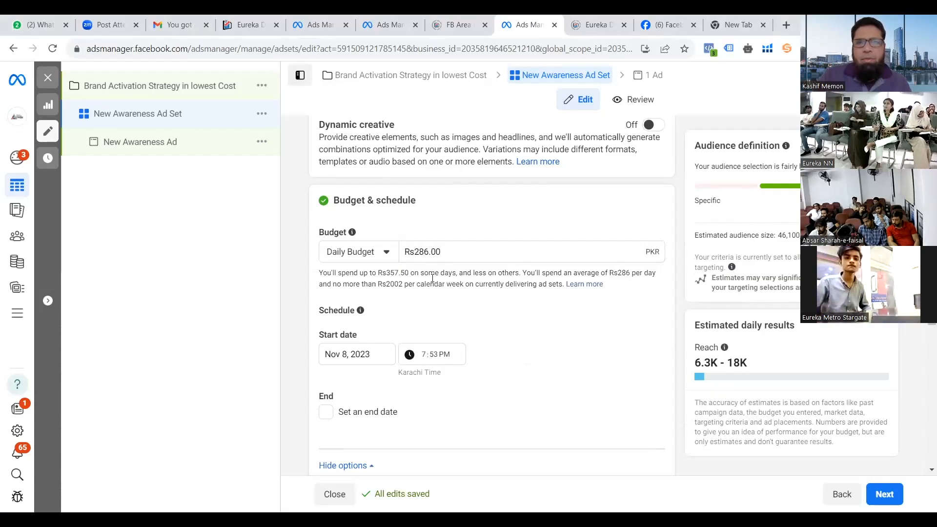
drag(422, 250, 418, 250)
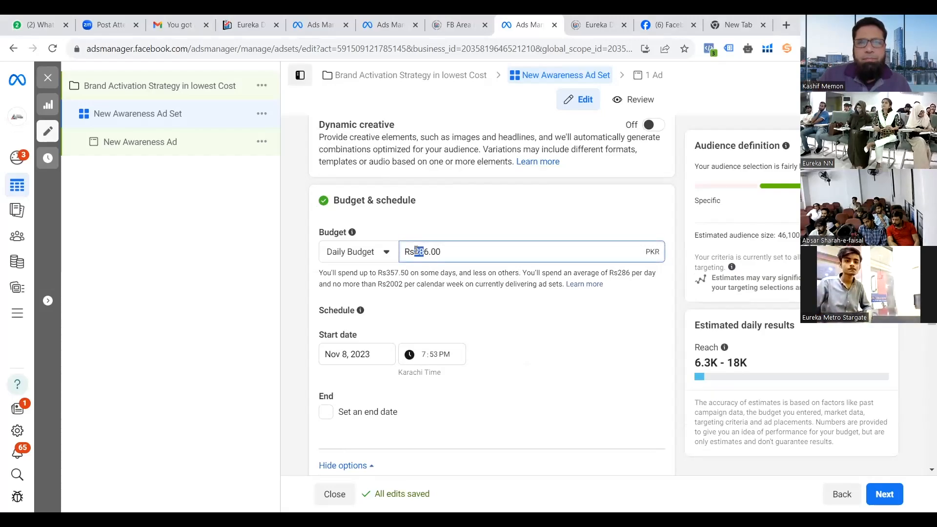
click(431, 252)
click(500, 318)
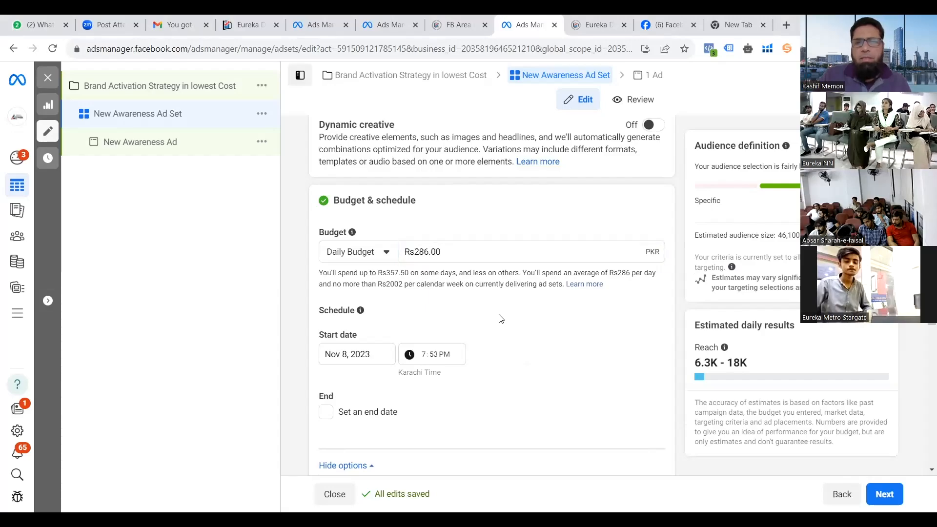
Dismiss the budget scheduling tip shown in the ad set's budget and schedule options
scroll(924, 345, down, 5)
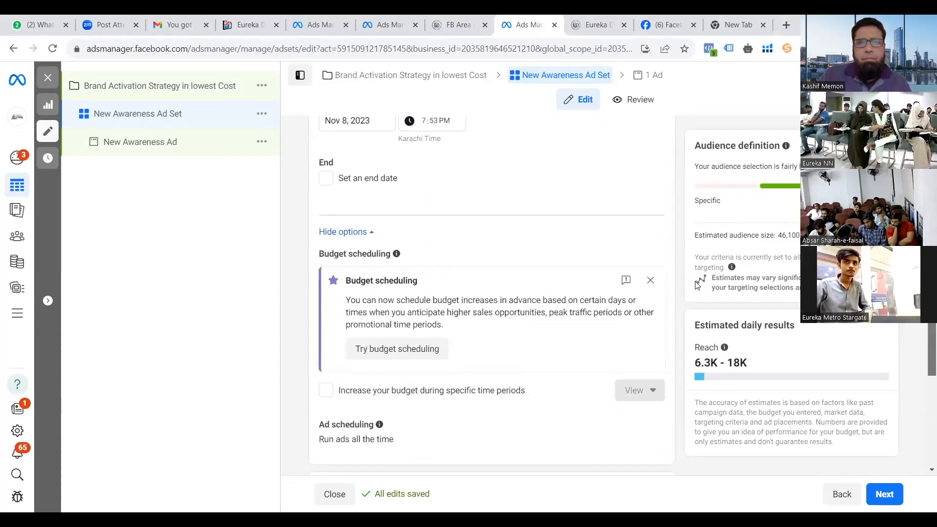
click(651, 280)
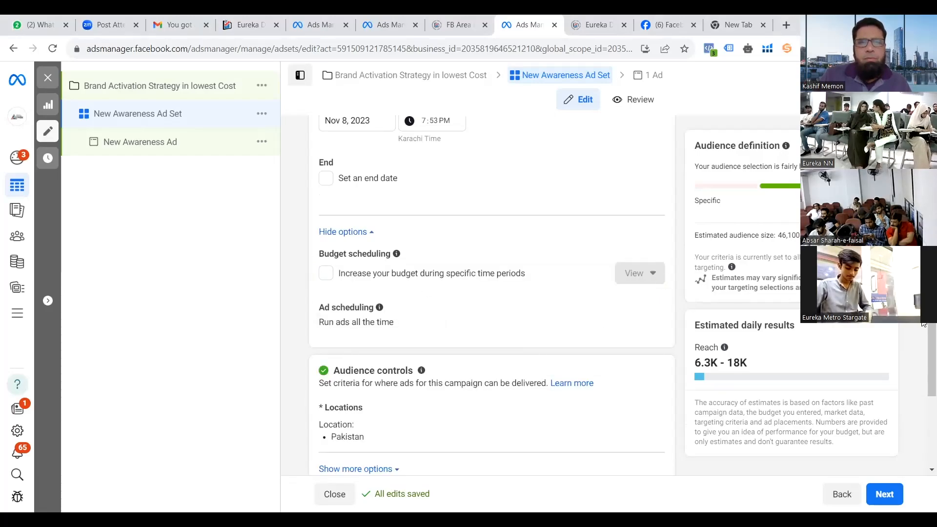
Try budget increases during specific time periods and review the value amount and percentage increase options
scroll(924, 337, down, 3)
scroll(923, 351, up, 1)
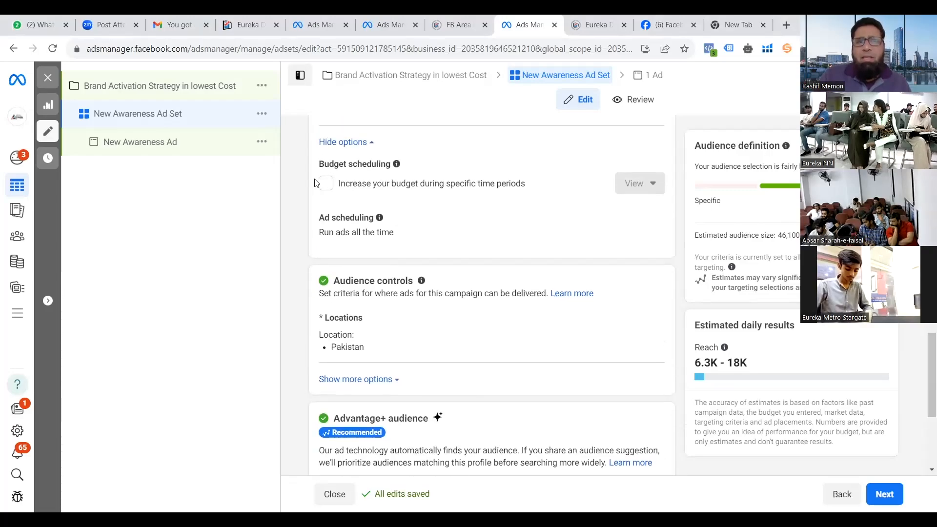
click(326, 184)
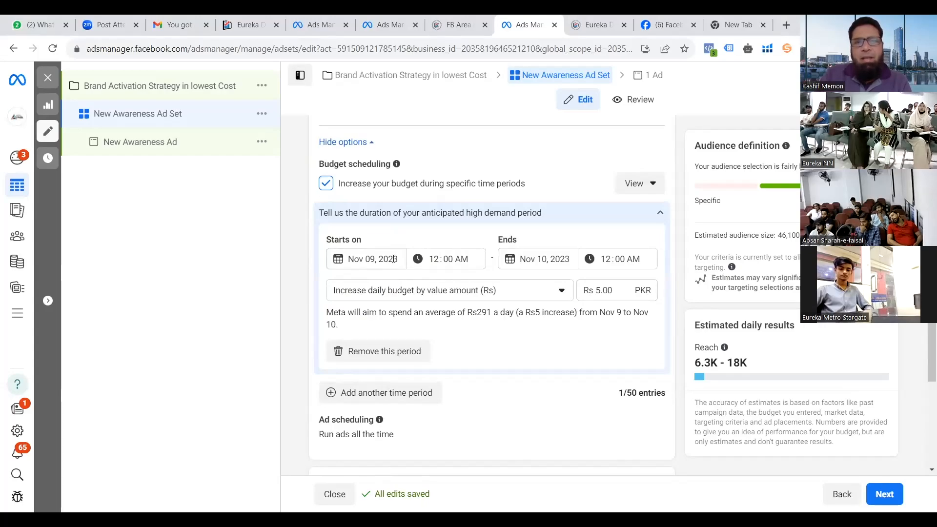
click(513, 292)
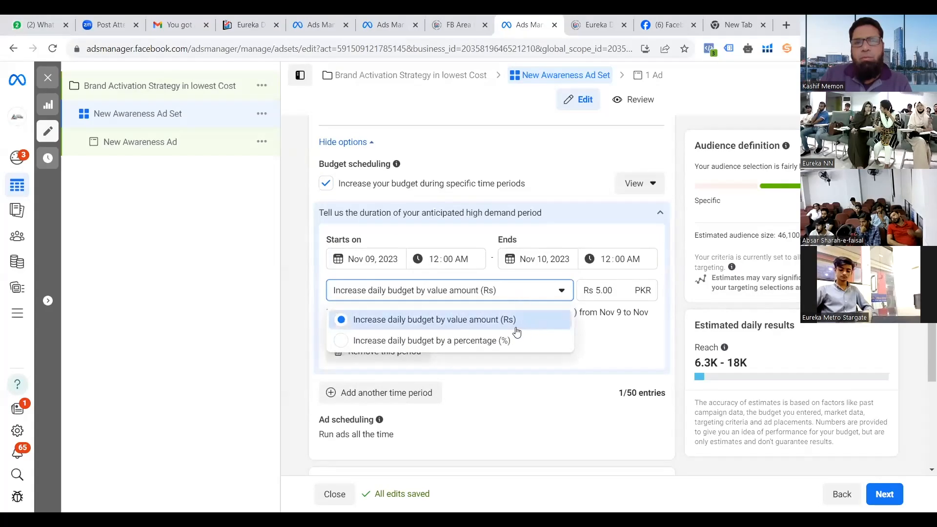
click(571, 374)
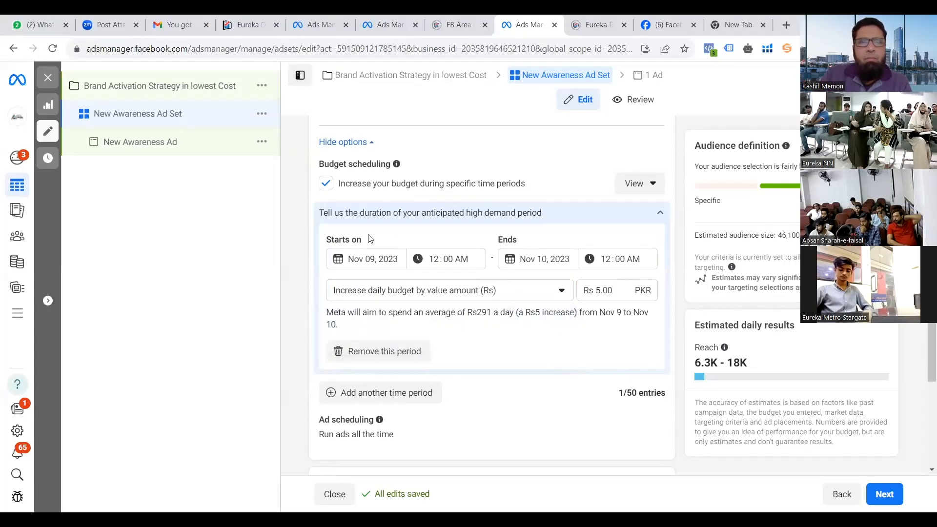
click(325, 184)
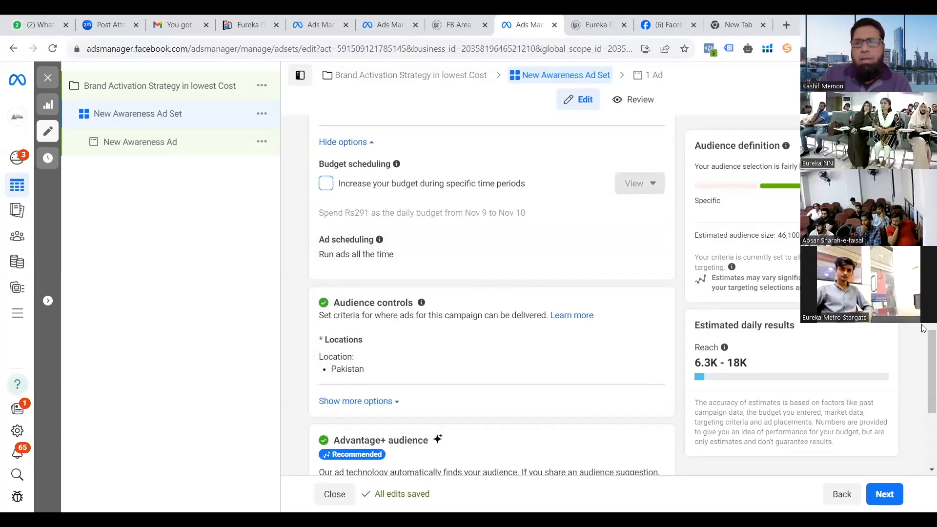
Change the ad set's audience location to the city of Karachi, Sindh, Pakistan
scroll(923, 363, down, 3)
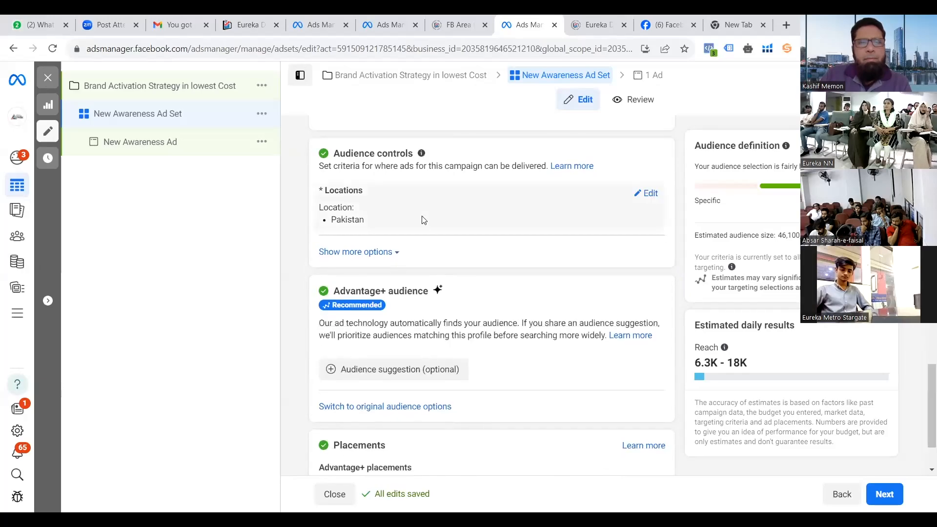
click(653, 197)
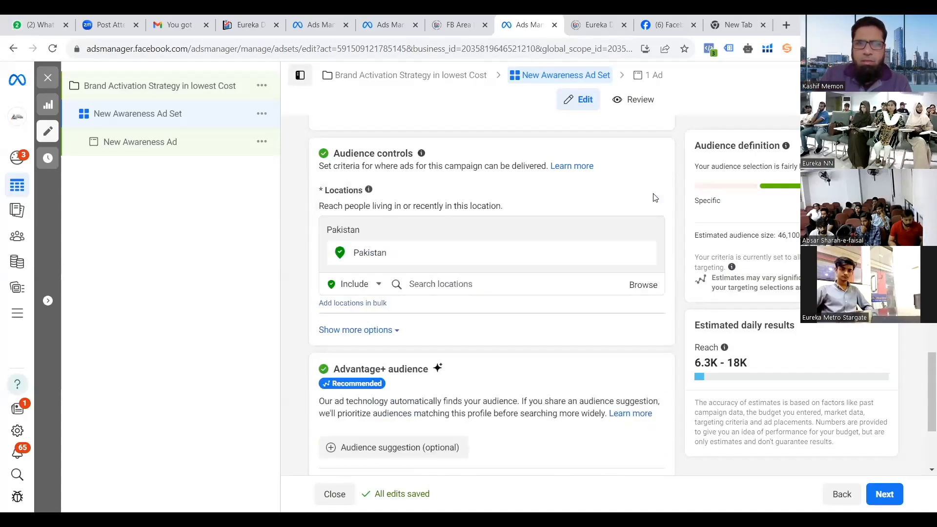
click(409, 288)
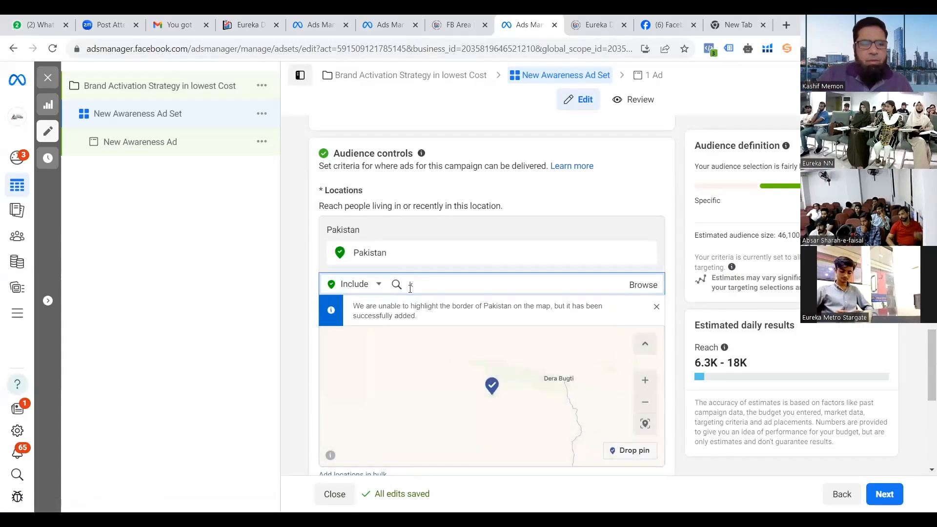
text(karac)
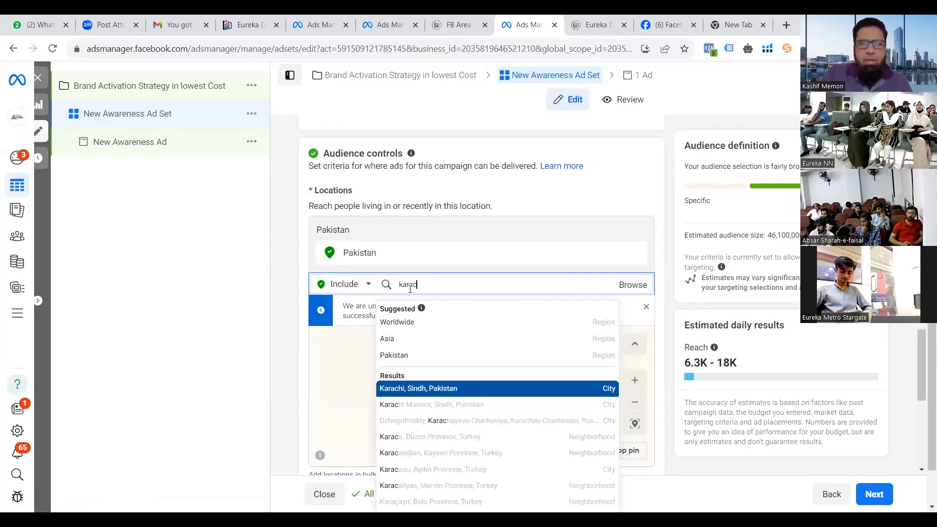
text(hi)
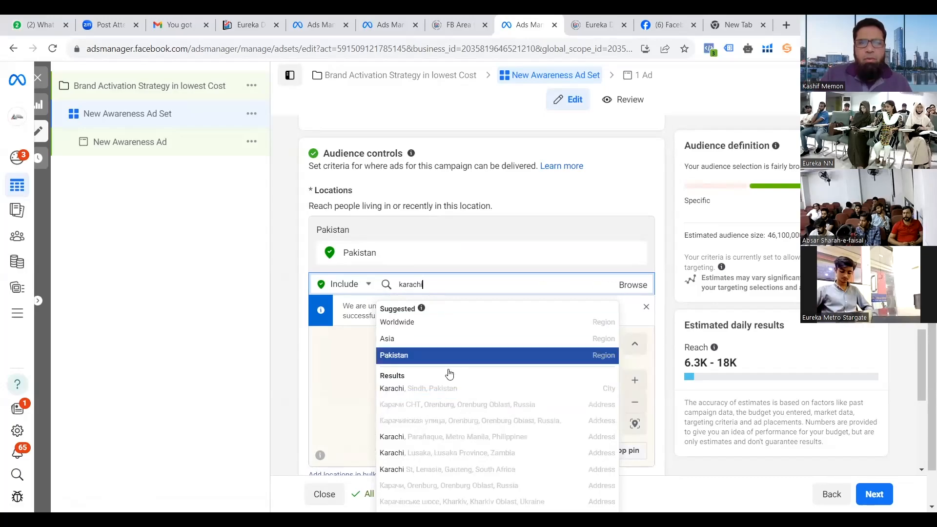
click(449, 393)
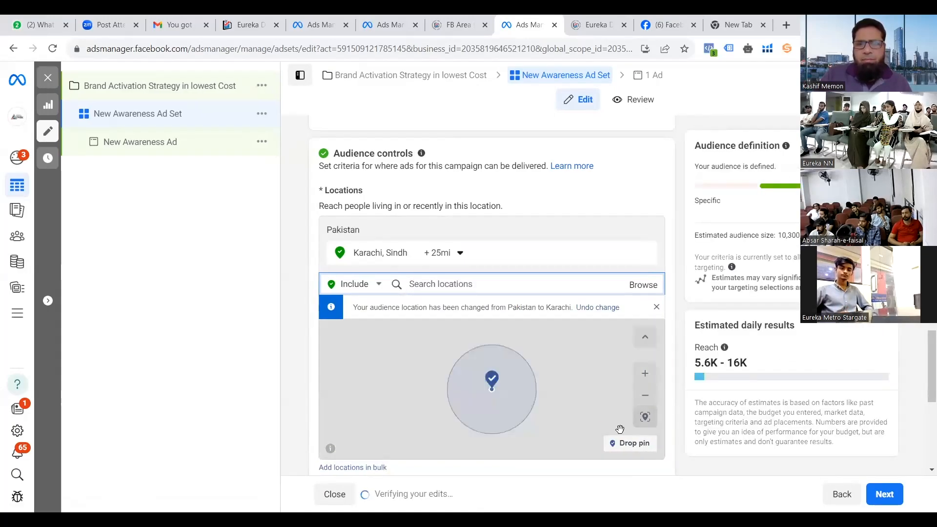
Drop a location pin on the audience map at Jinnah International Airport in Karachi
click(645, 373)
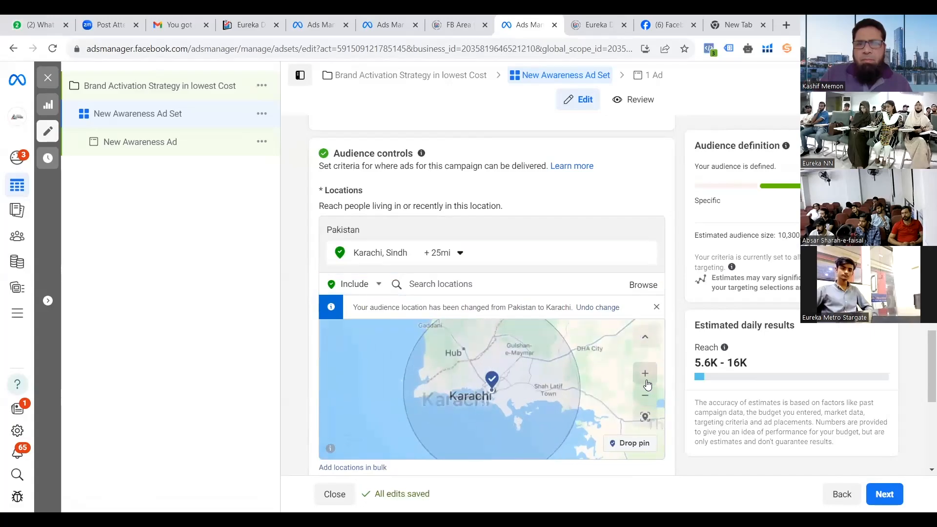
drag(574, 384, 432, 434)
click(642, 383)
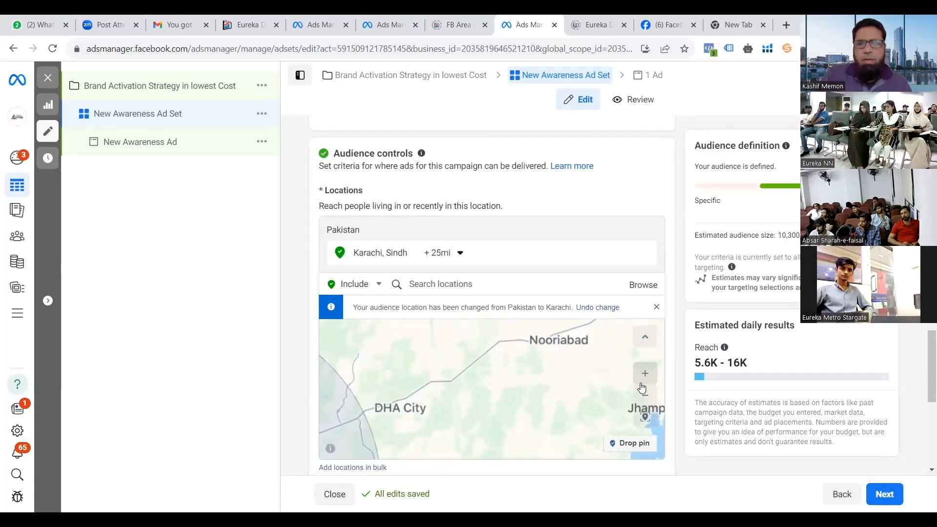
drag(487, 411, 537, 336)
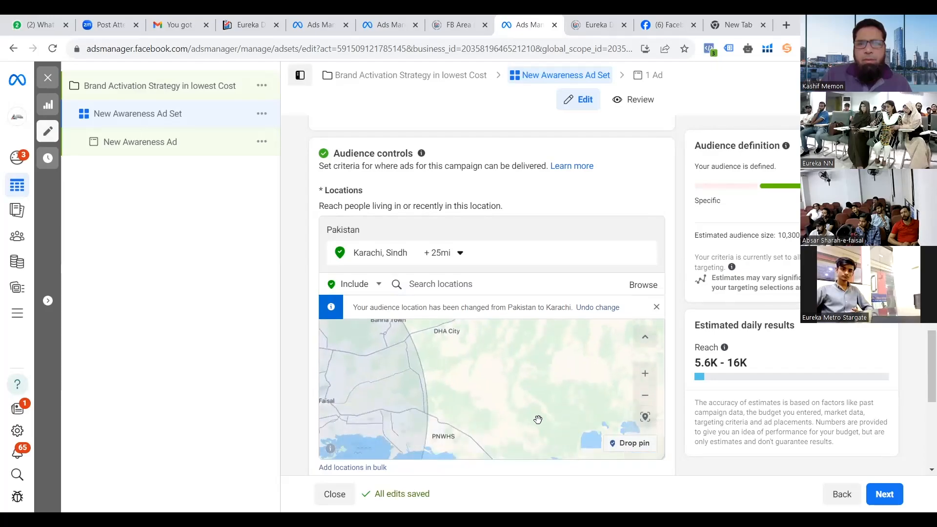
drag(537, 419, 632, 428)
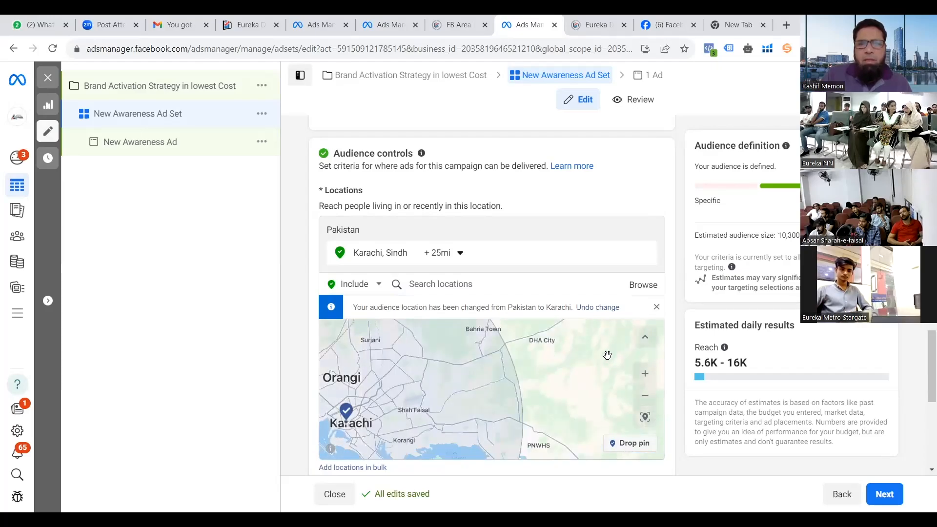
click(644, 373)
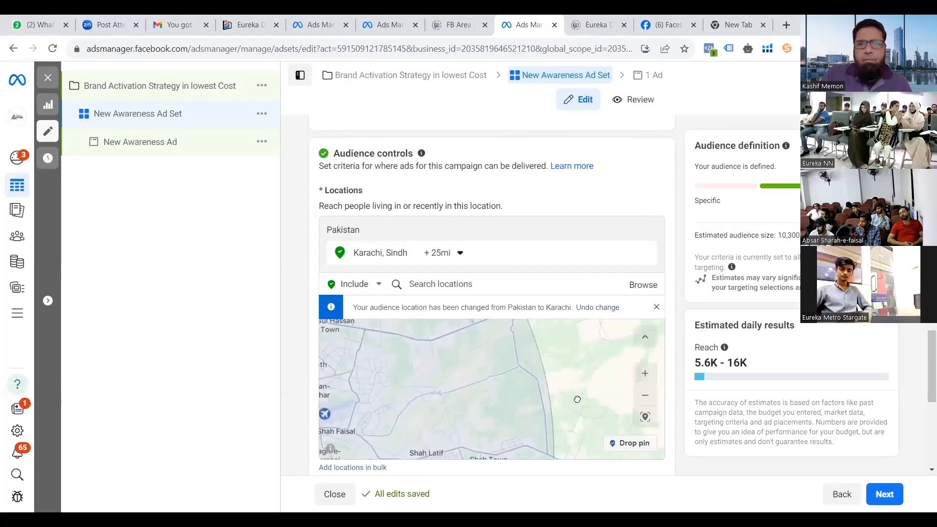
drag(577, 399, 614, 356)
click(640, 376)
drag(503, 383, 483, 437)
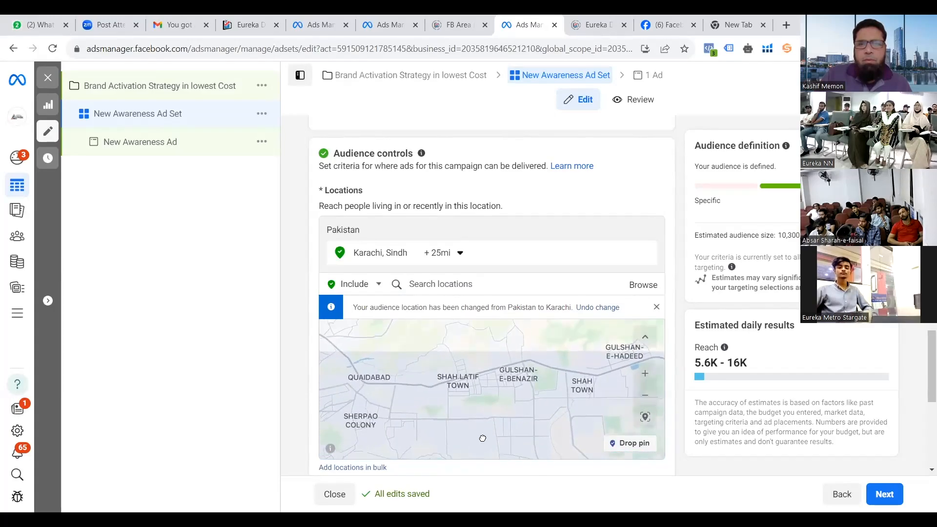
drag(506, 378, 594, 384)
drag(448, 451, 536, 368)
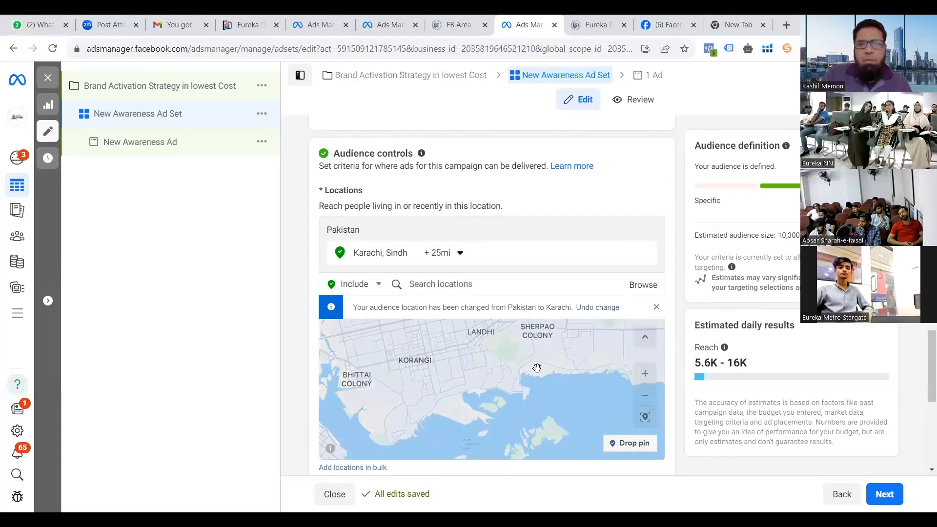
drag(455, 384, 632, 411)
drag(462, 334, 463, 404)
drag(585, 334, 513, 404)
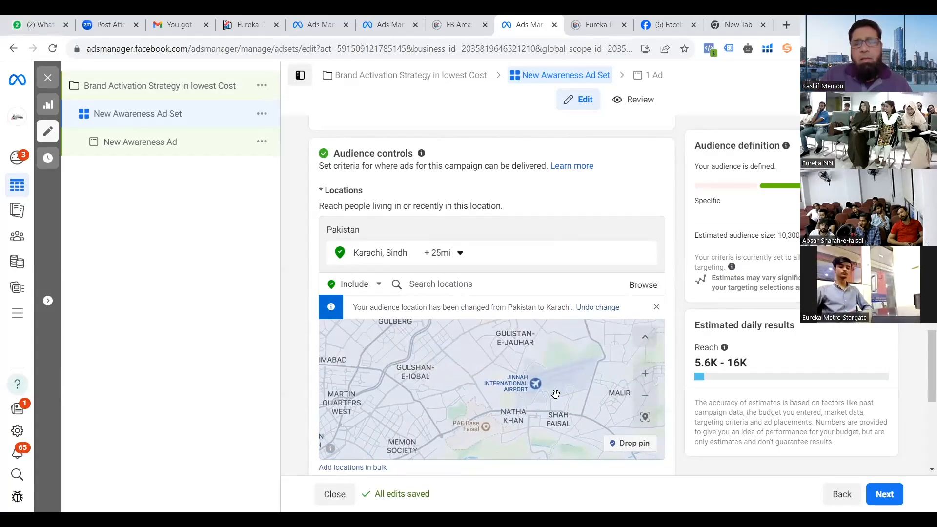
scroll(555, 393, up, 2)
scroll(439, 366, up, 2)
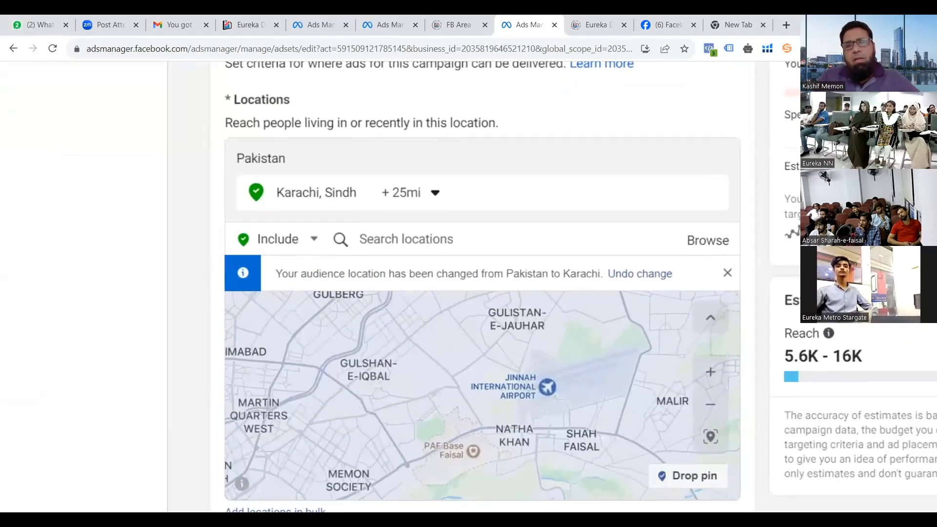
scroll(439, 356, down, 3)
scroll(630, 374, up, 1)
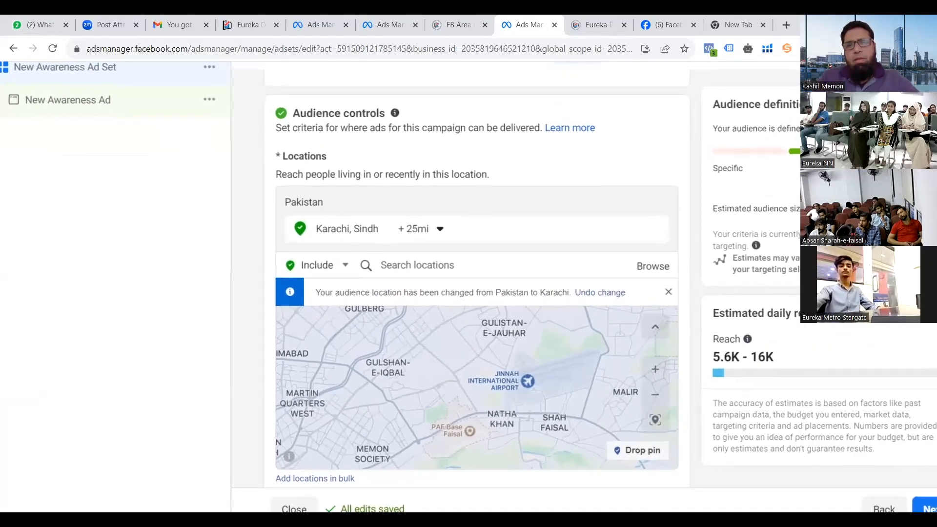
click(642, 449)
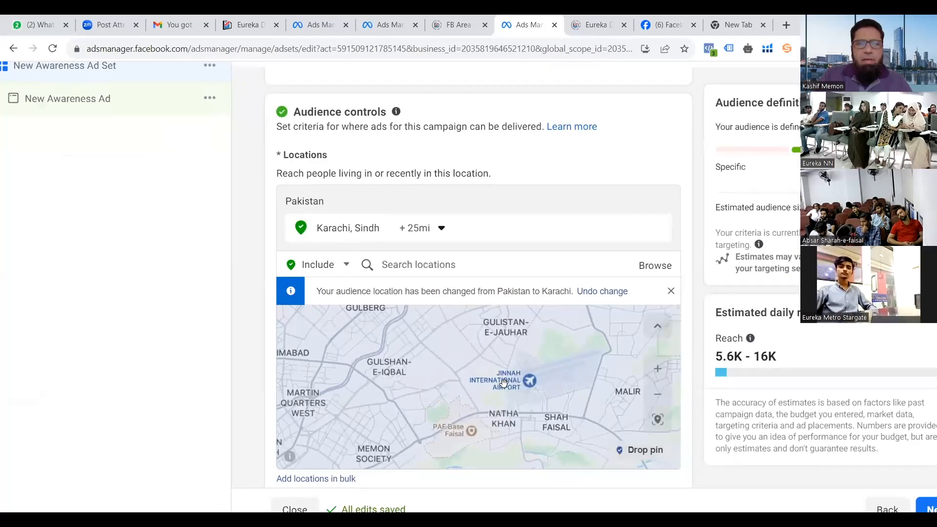
click(504, 385)
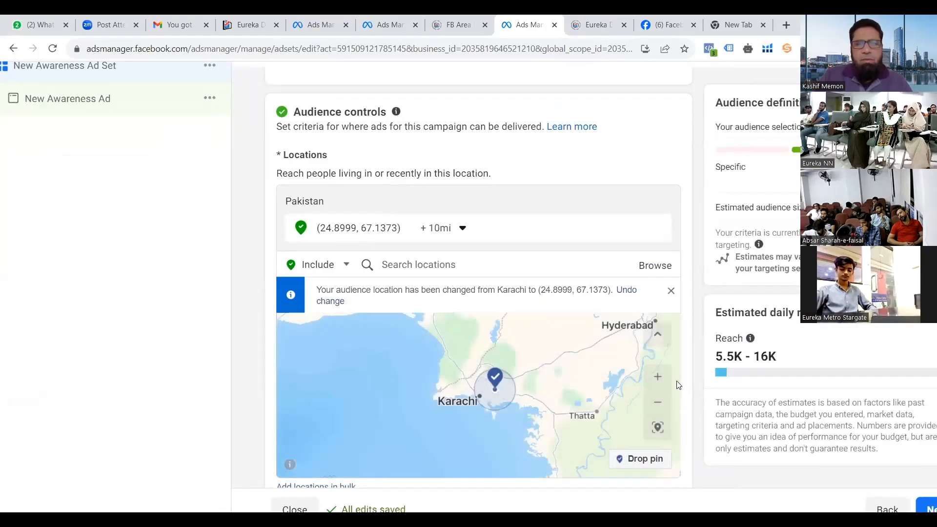
Set the radius around the dropped airport pin to 4 mi
click(659, 376)
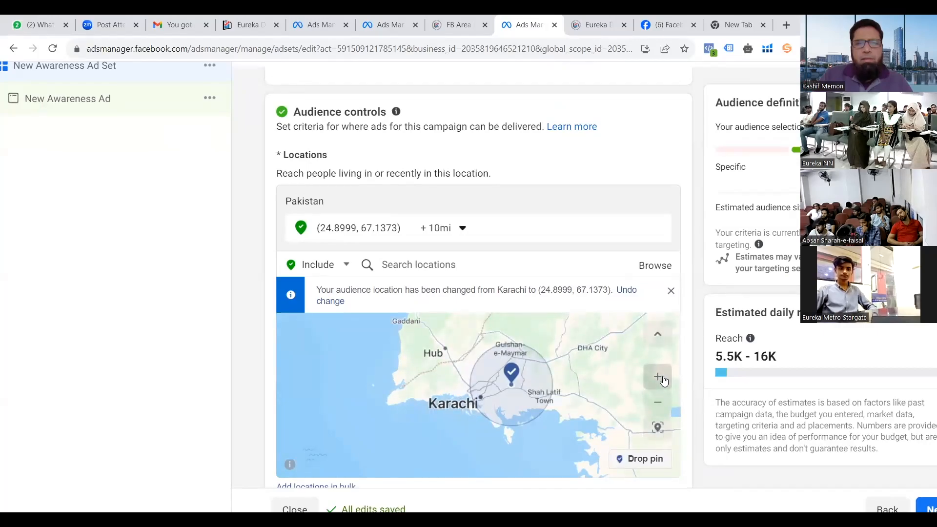
click(661, 379)
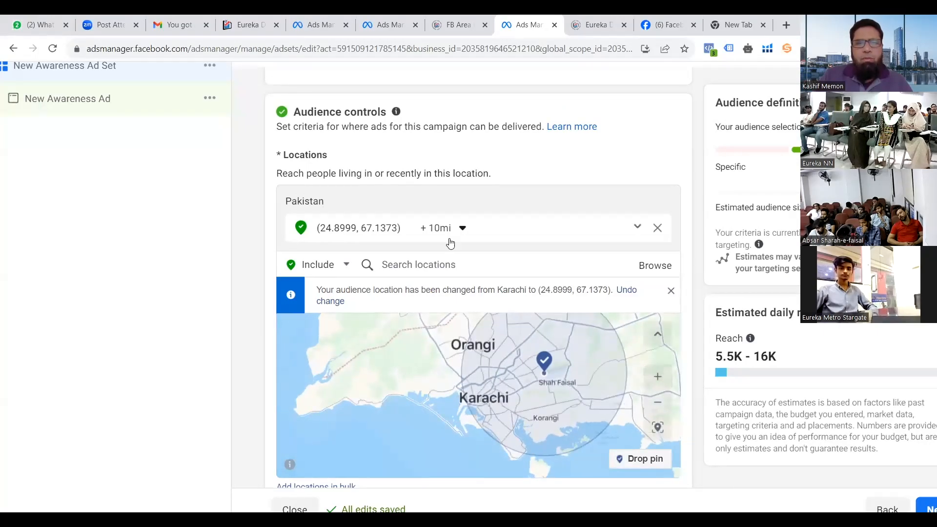
click(463, 228)
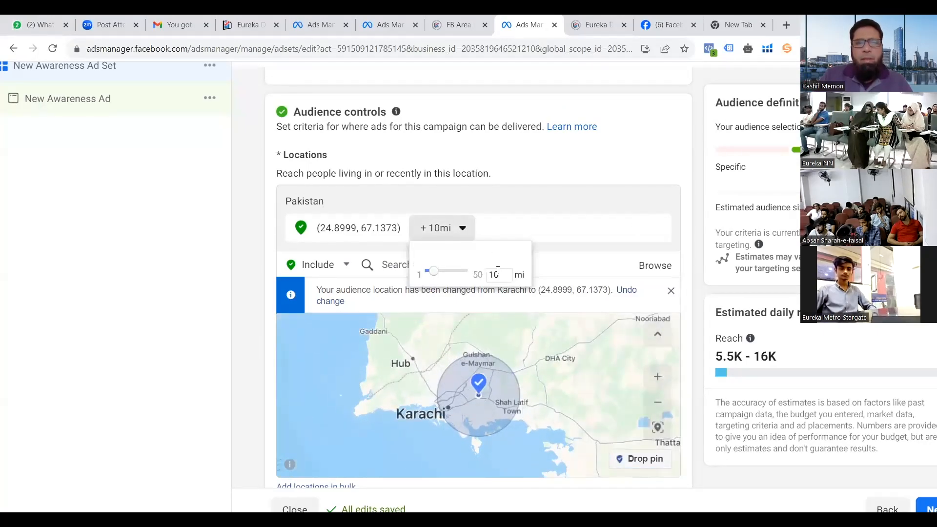
double_click(498, 278)
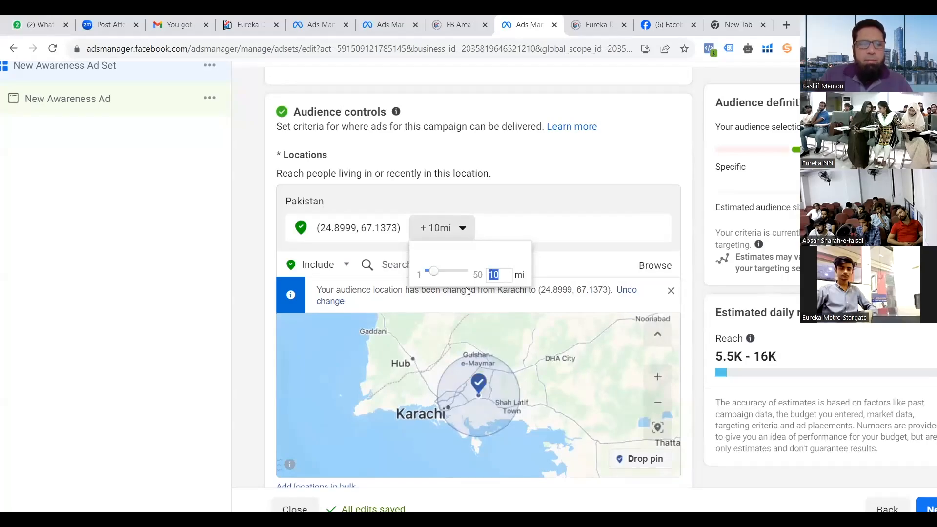
text(4)
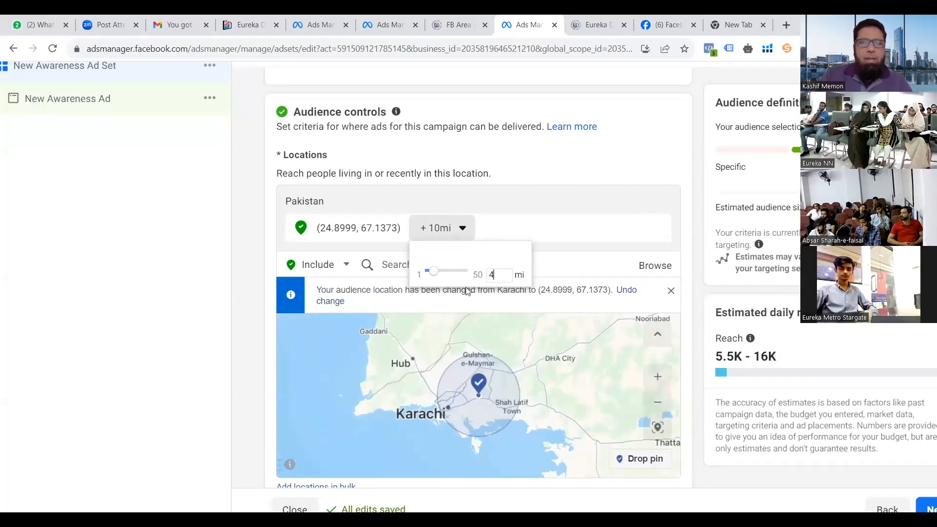
click(468, 291)
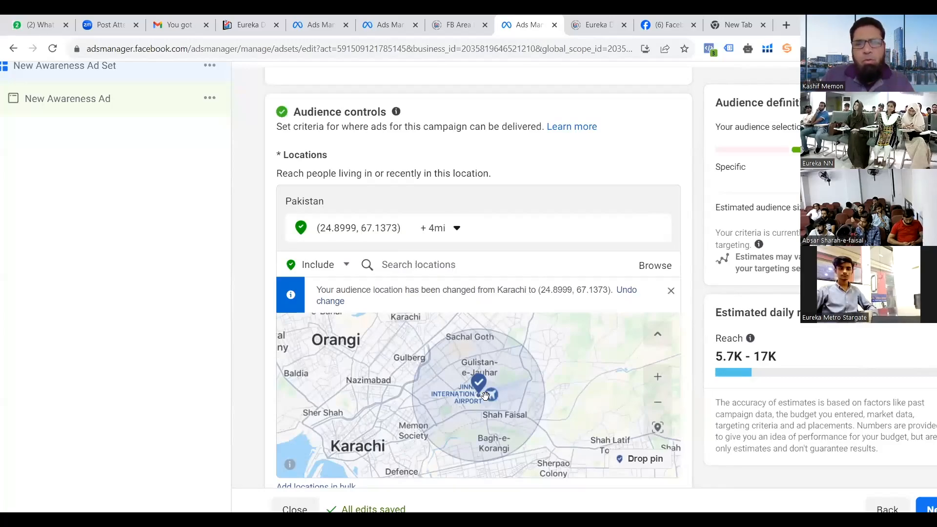
key(ctrl+minus)
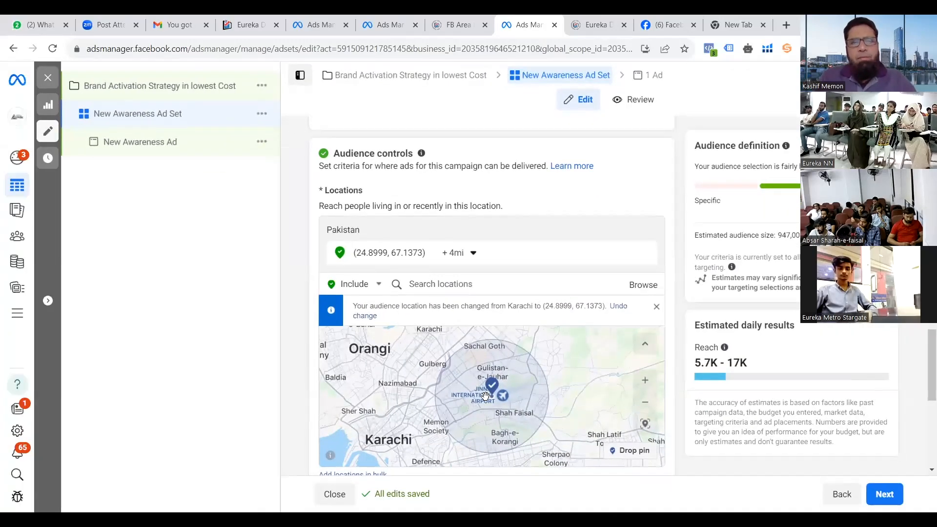
click(510, 284)
text(paki)
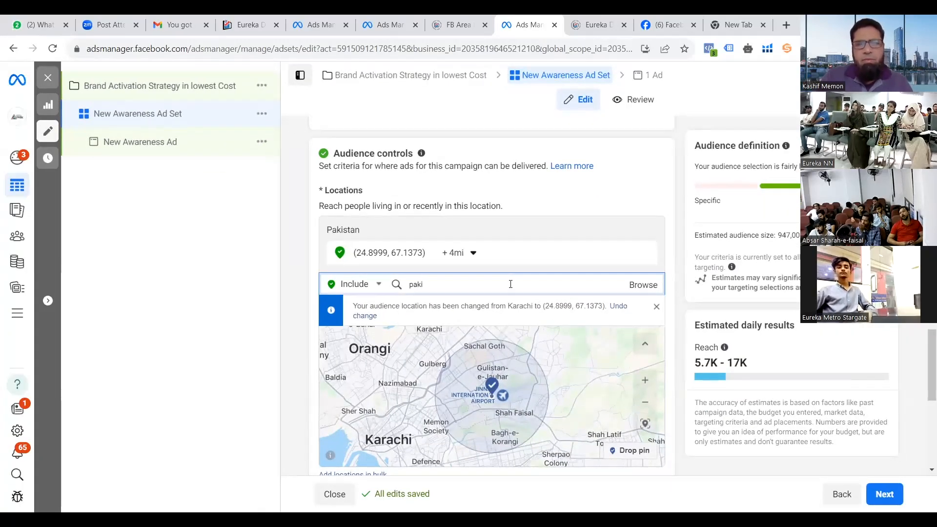
key(Return)
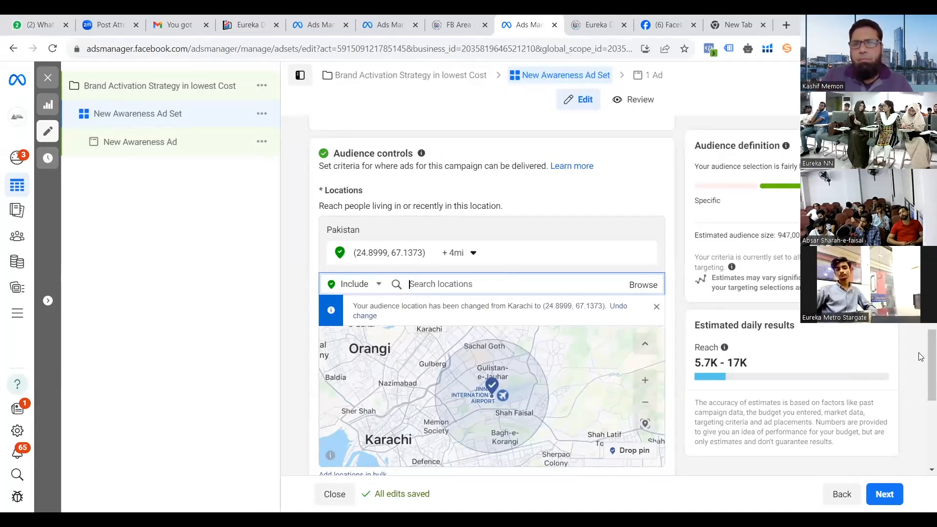
double_click(779, 235)
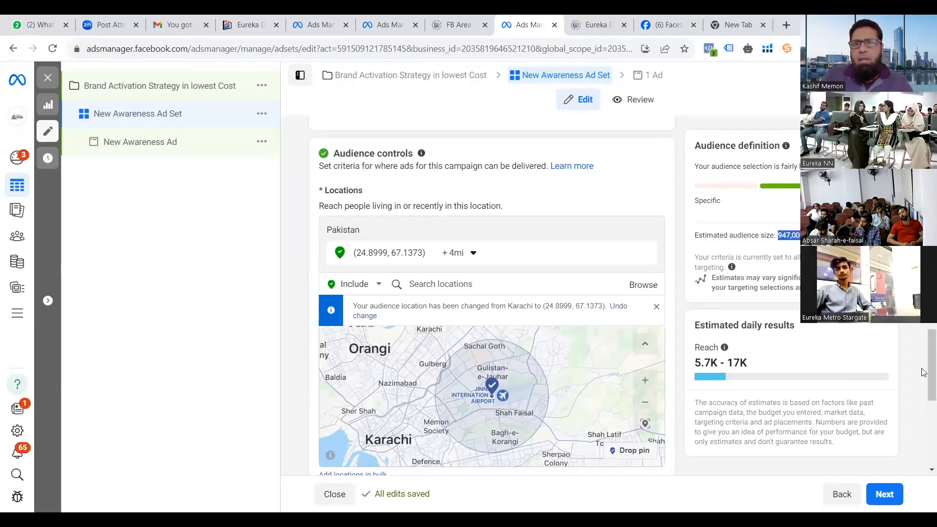
Switch the ad set from Advantage+ audience to the original audience options
scroll(924, 421, down, 1)
scroll(923, 421, down, 6)
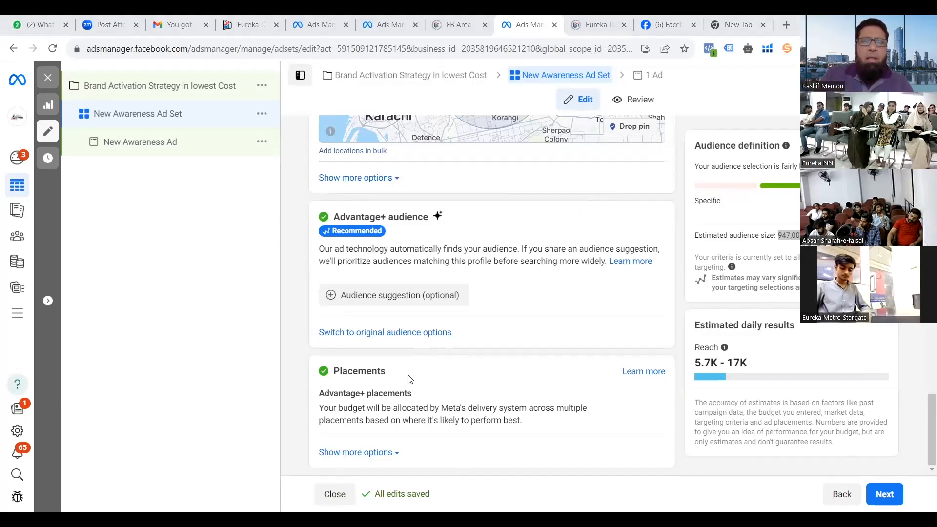
click(398, 337)
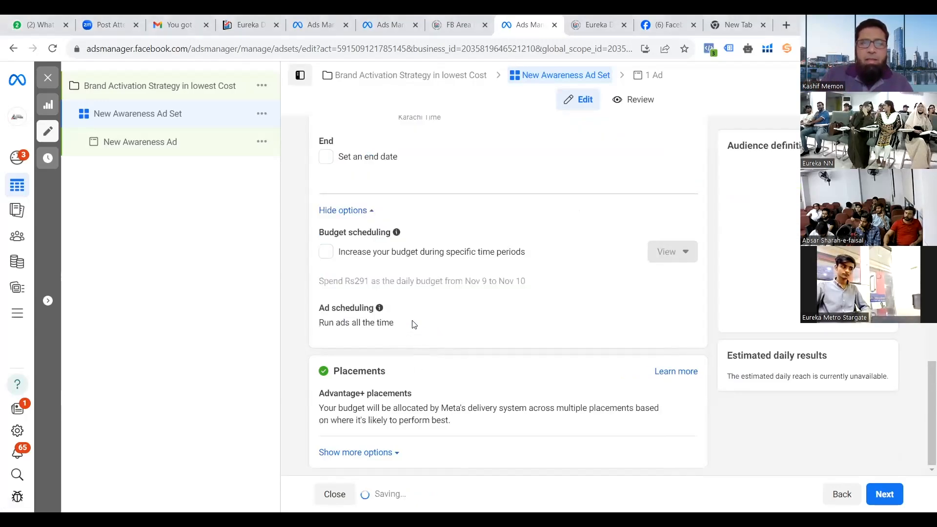
Set the audience's age range to 20 through 50
scroll(921, 383, down, 5)
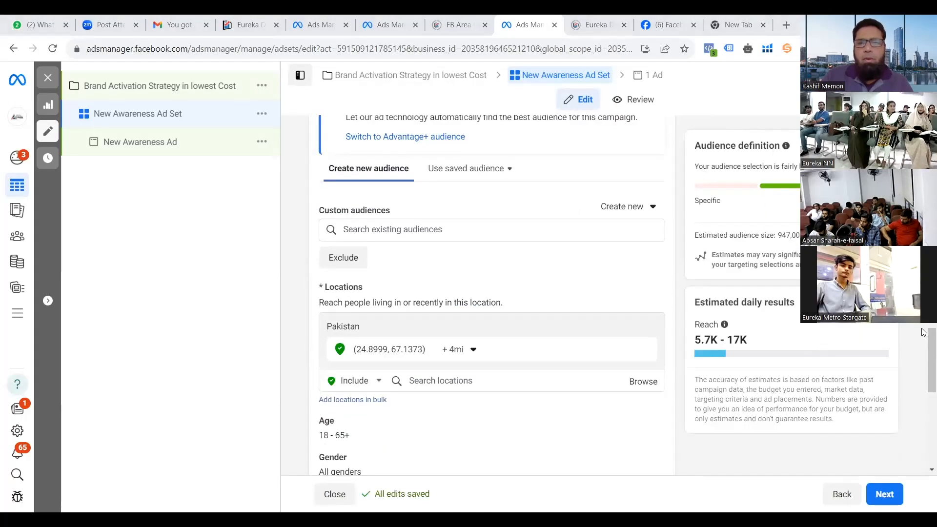
scroll(924, 343, down, 3)
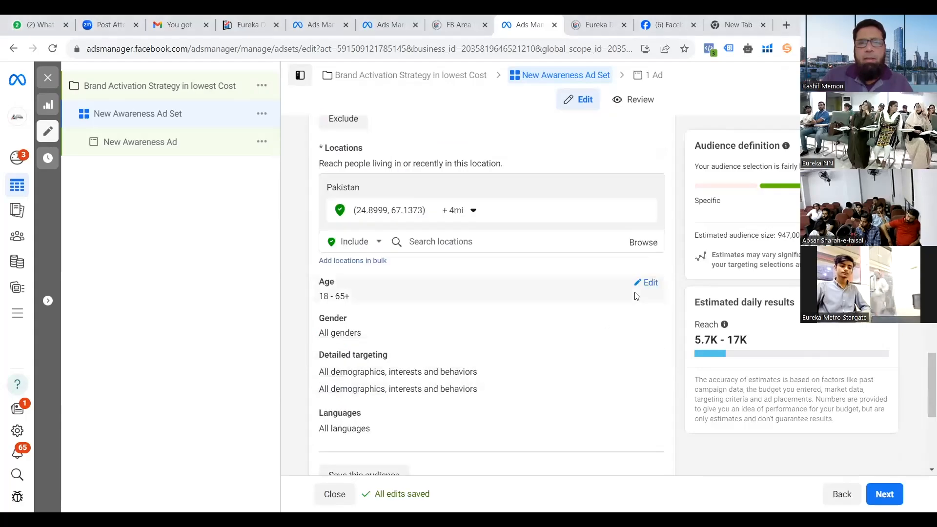
click(651, 289)
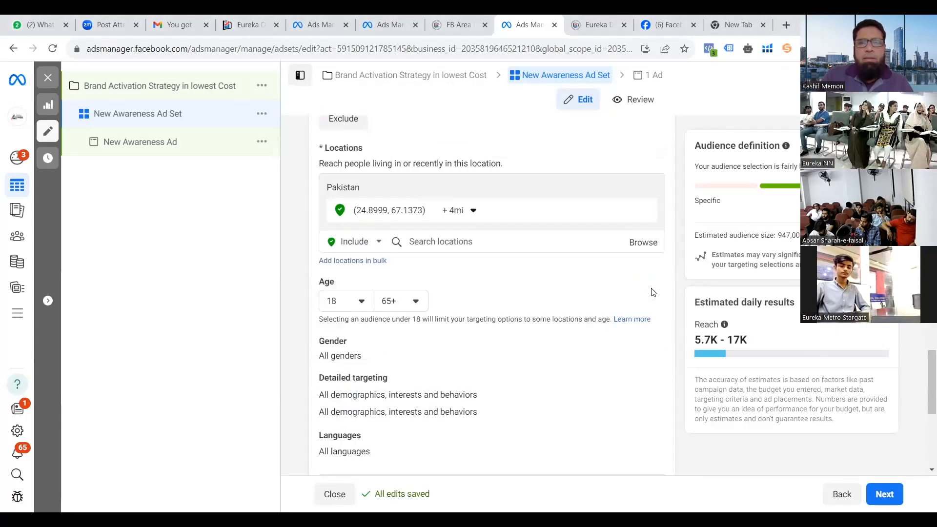
click(351, 301)
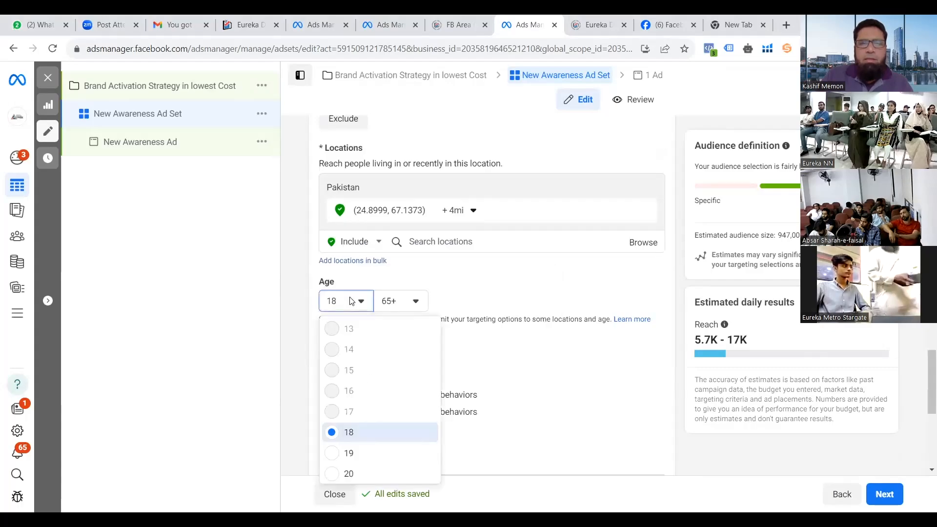
click(366, 476)
click(393, 308)
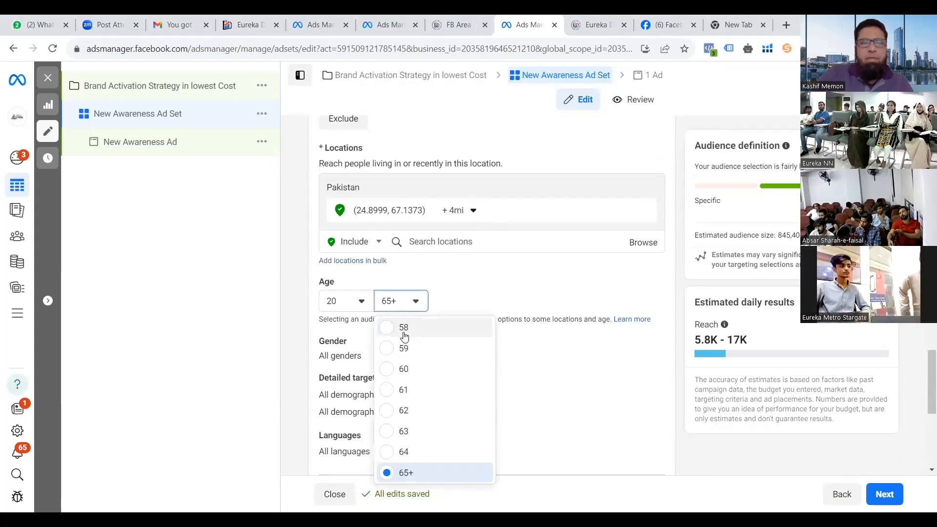
scroll(404, 336, up, 2)
scroll(403, 337, up, 1)
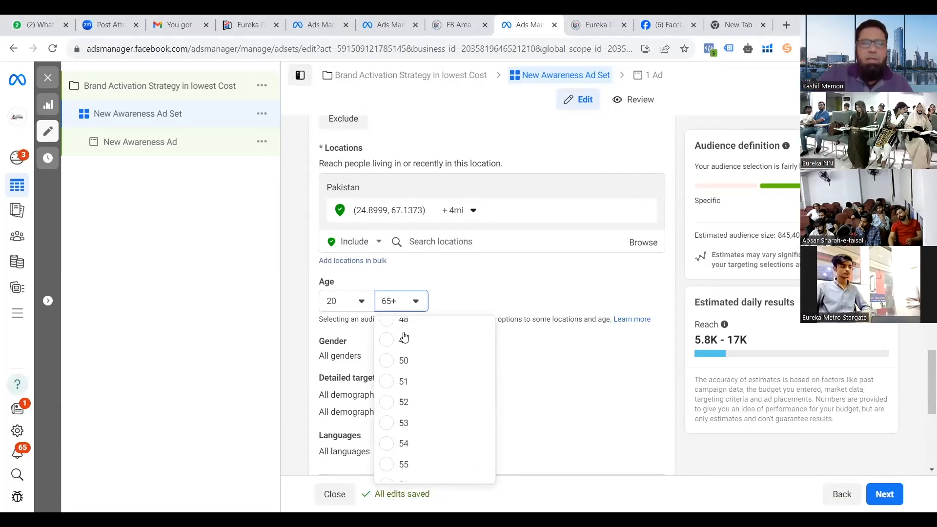
click(389, 364)
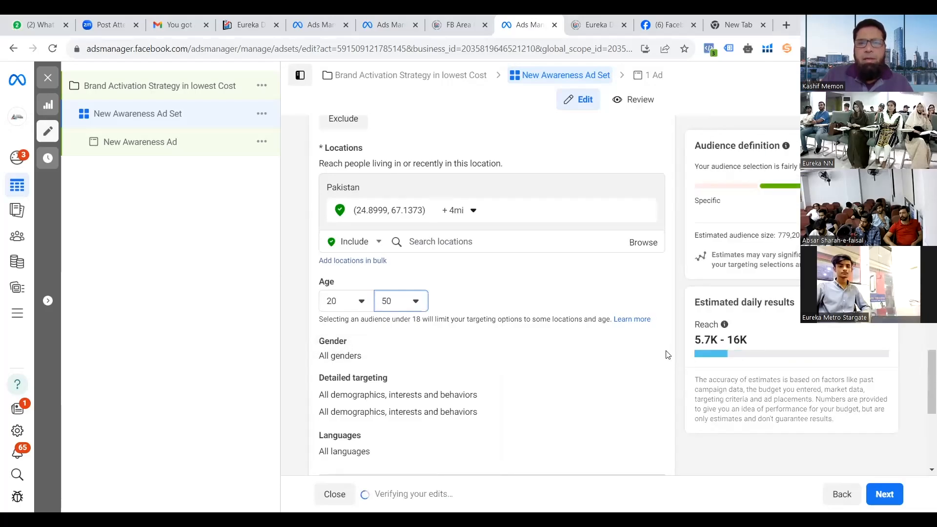
Open the gender and detailed targeting settings for editing and add the interest Profession (business & finance)
click(650, 346)
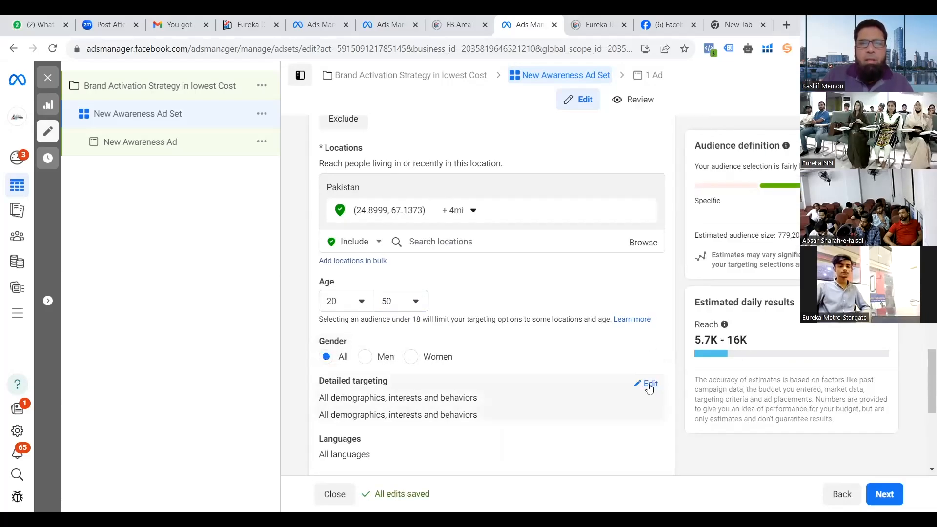
click(647, 383)
scroll(409, 276, down, 3)
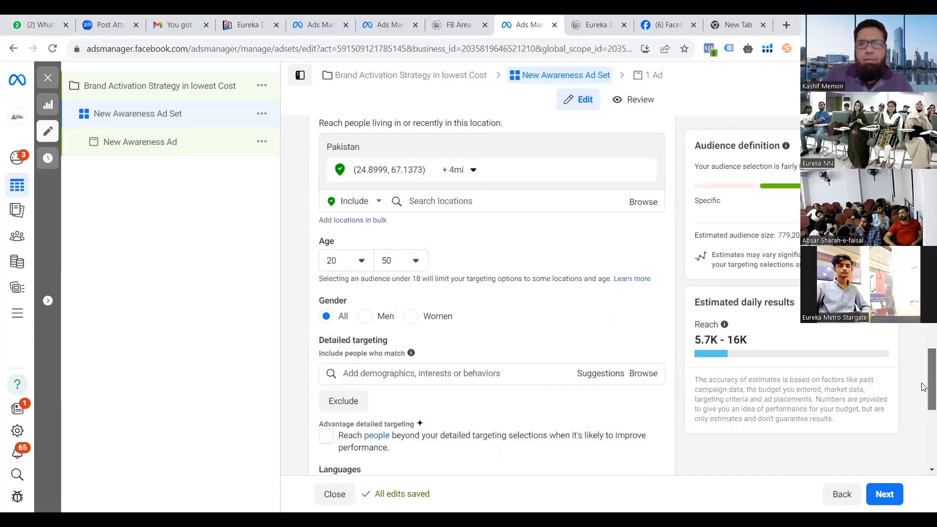
click(409, 263)
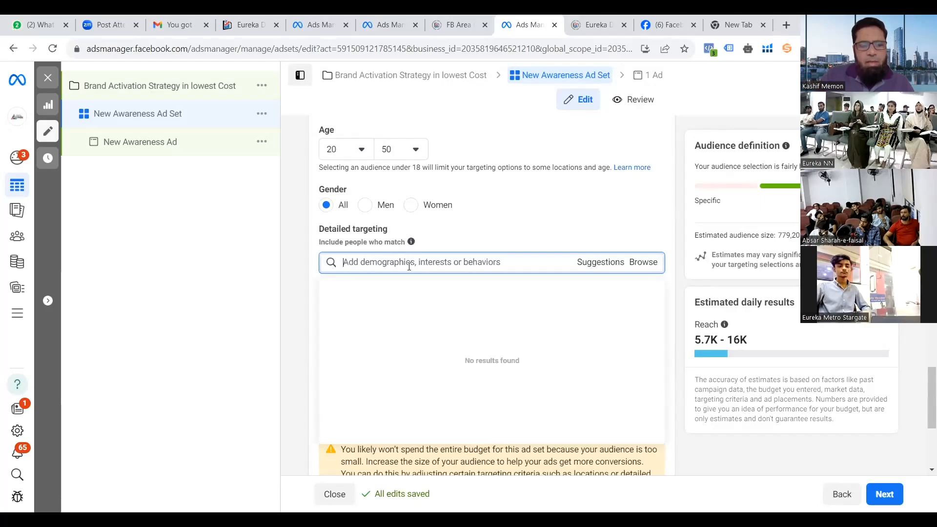
text(p)
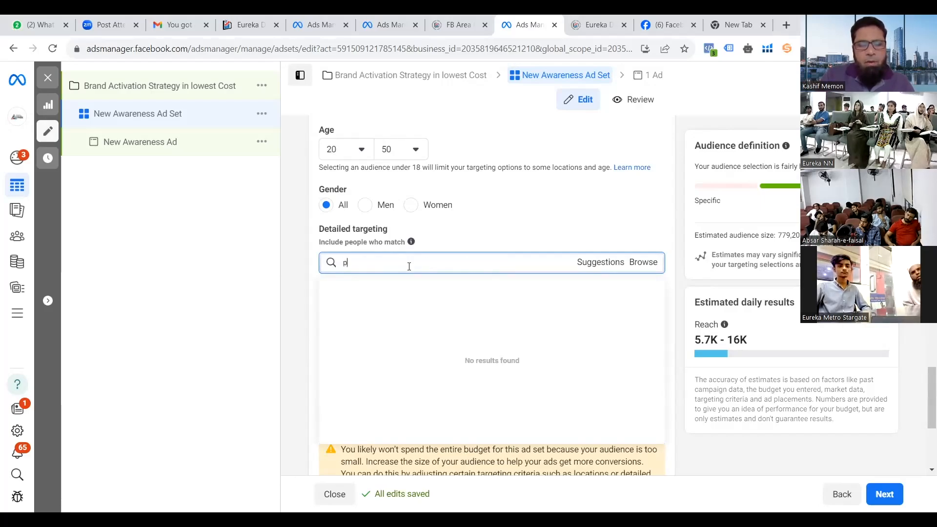
text(rofe)
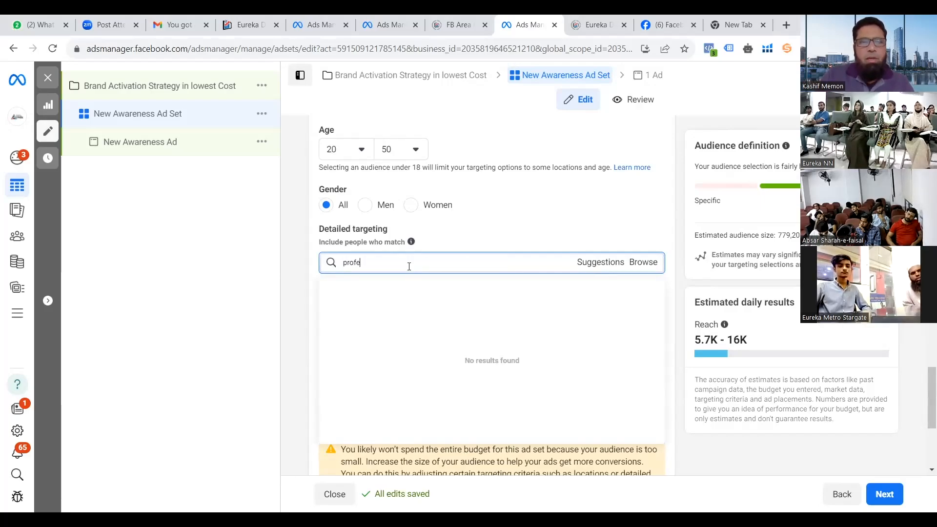
text(ssion)
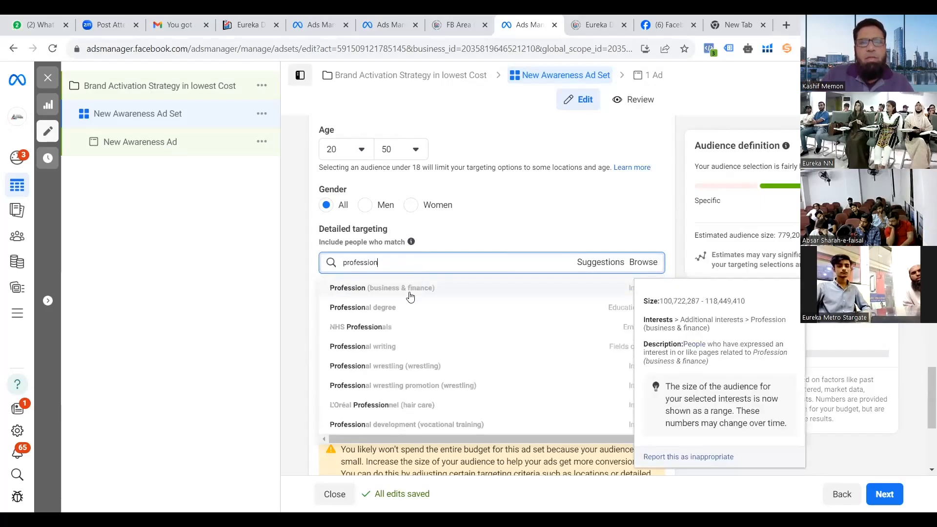
click(410, 288)
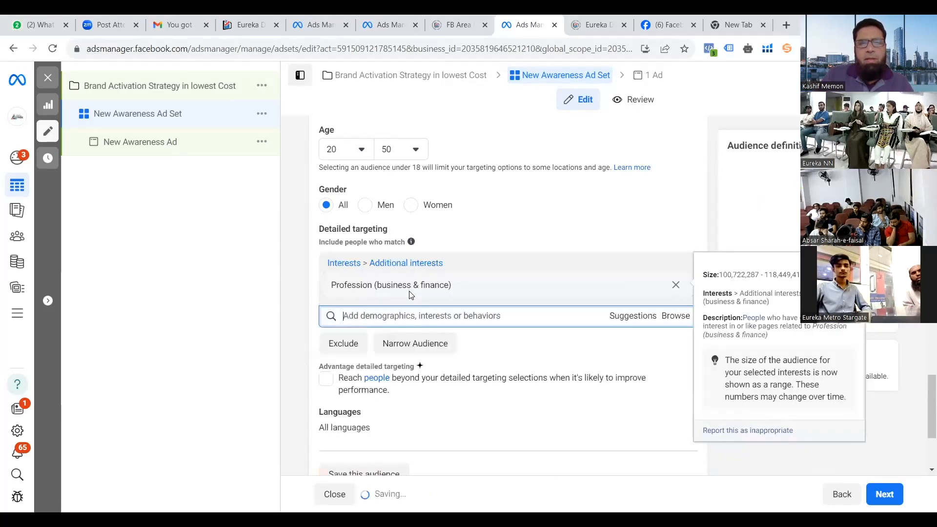
Add the suggested targeting entries Entrepreneurship (business & finance), Small business owners and Career (employment) to the detailed targeting
click(597, 316)
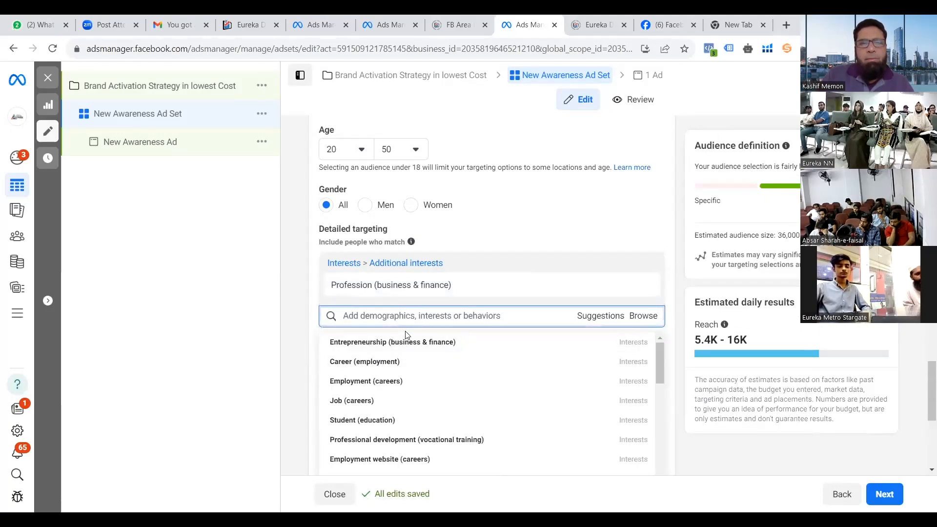
mouse_move(412, 345)
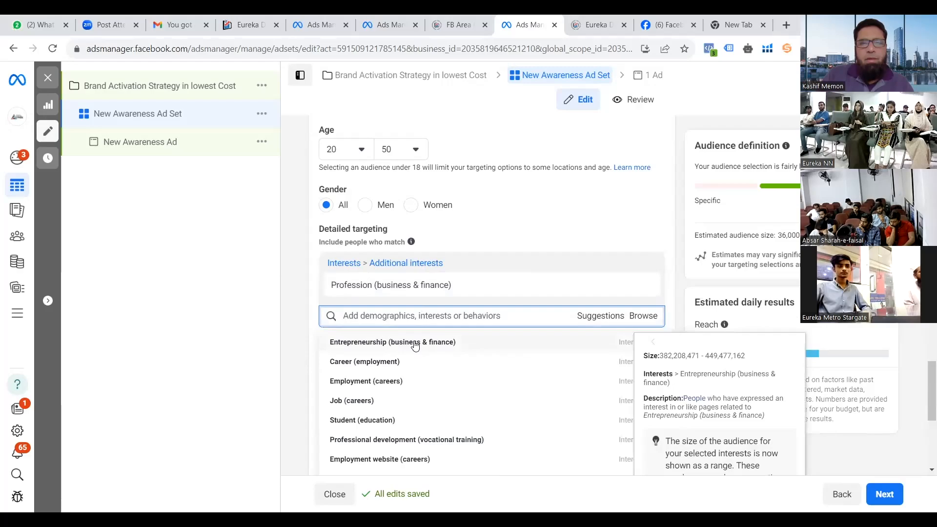
click(415, 345)
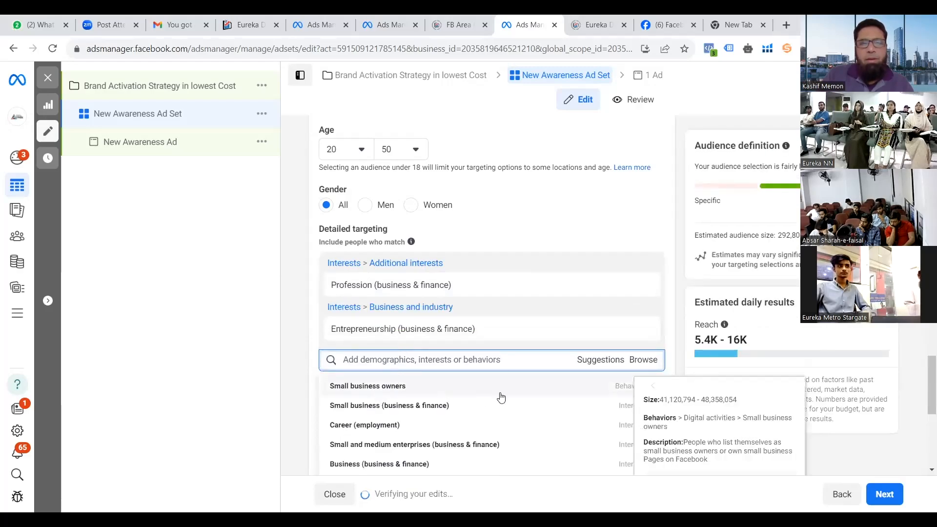
click(515, 394)
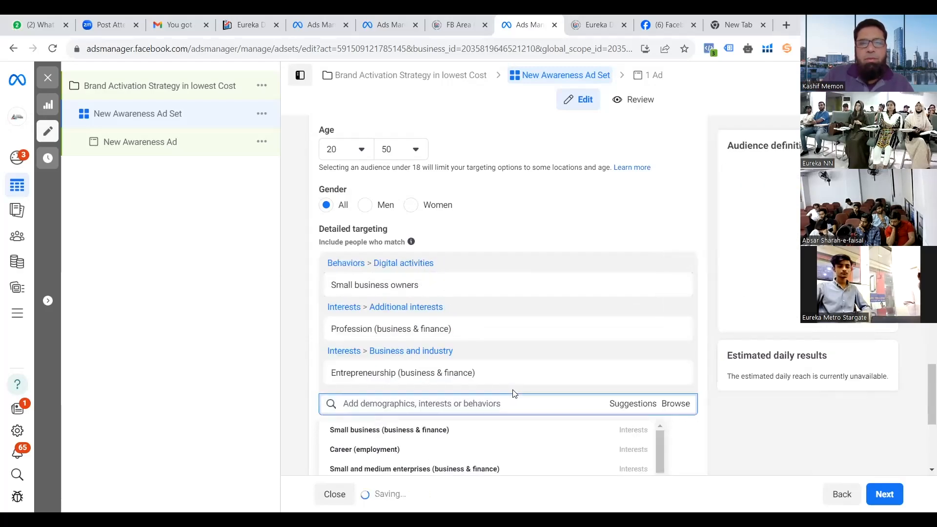
click(407, 448)
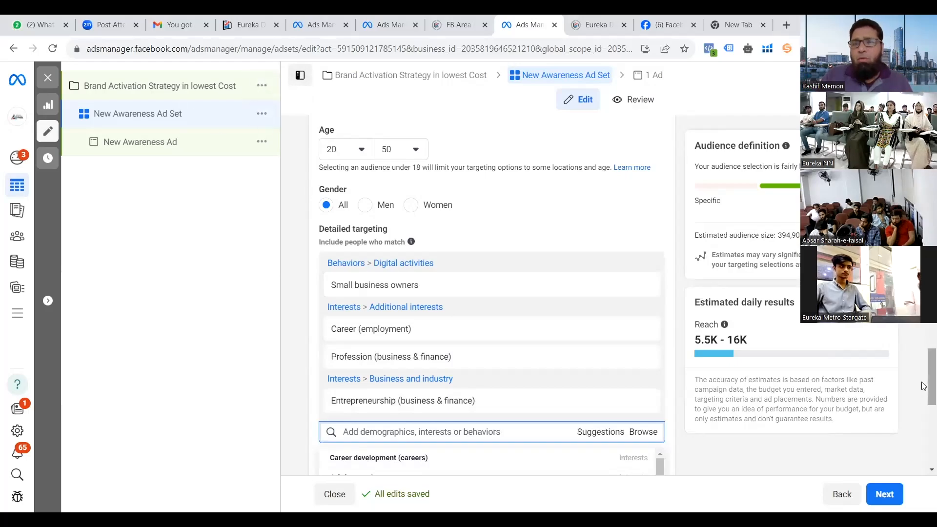
Rename the ad set as Your Ideal Audience
drag(930, 382, 930, 147)
click(371, 165)
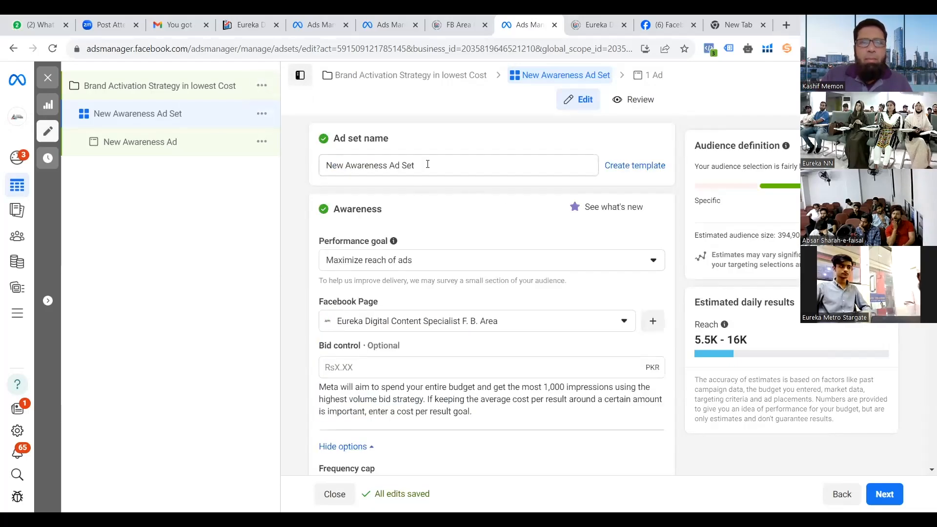
key(ctrl+a)
text(Y)
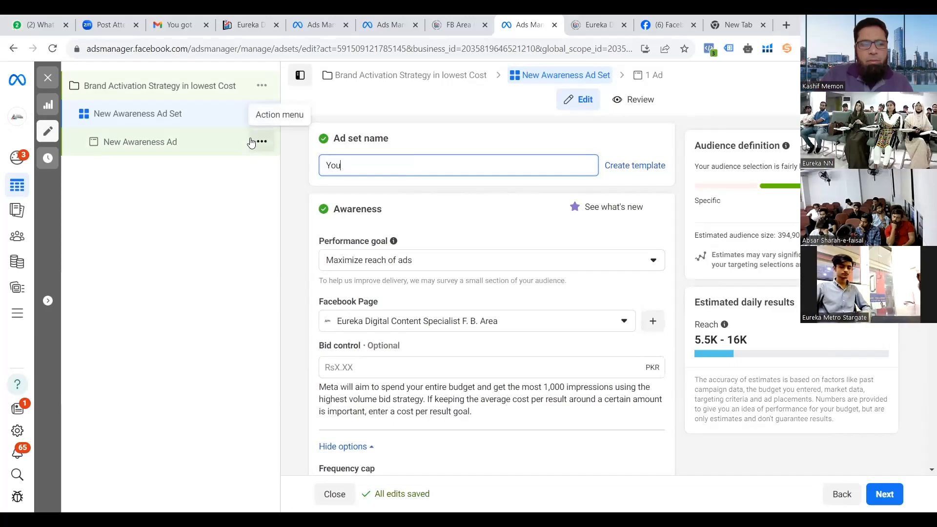
text(our Ideal)
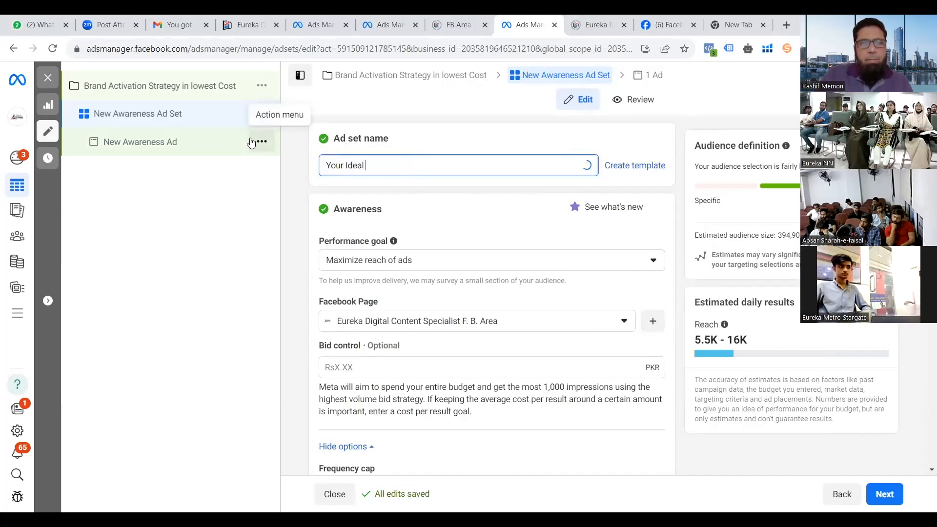
text( Audience)
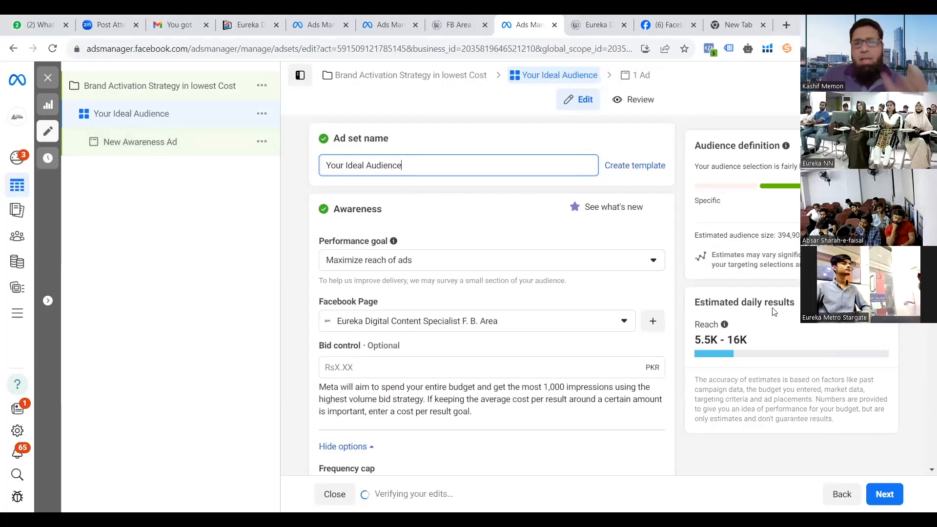
Set the frequency cap's impression count to 1 and review the ad set's budget, schedule and audience settings
scroll(492, 293, down, 3)
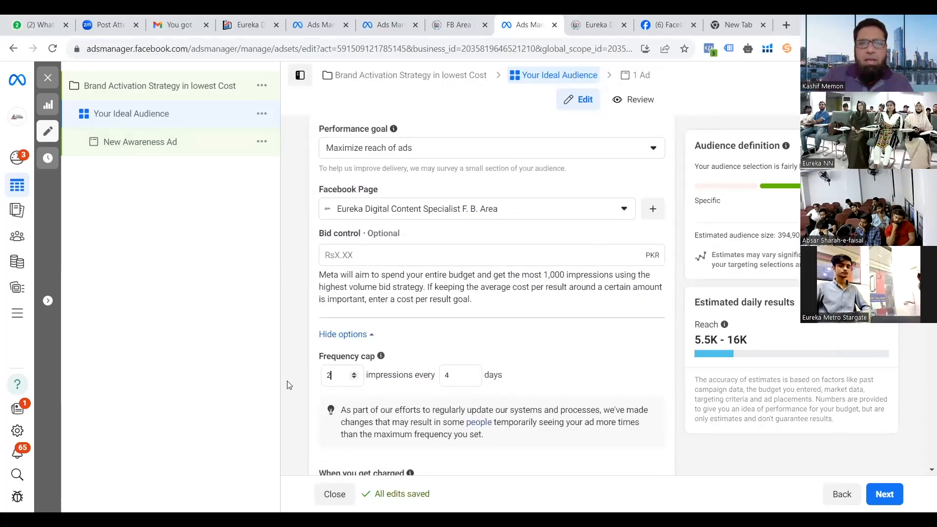
text(1)
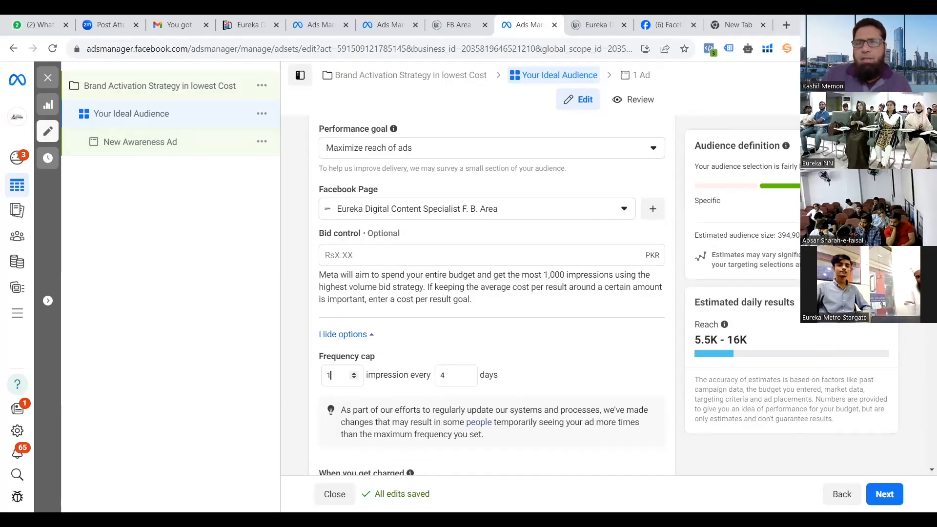
scroll(492, 293, down, 6)
scroll(492, 293, down, 4)
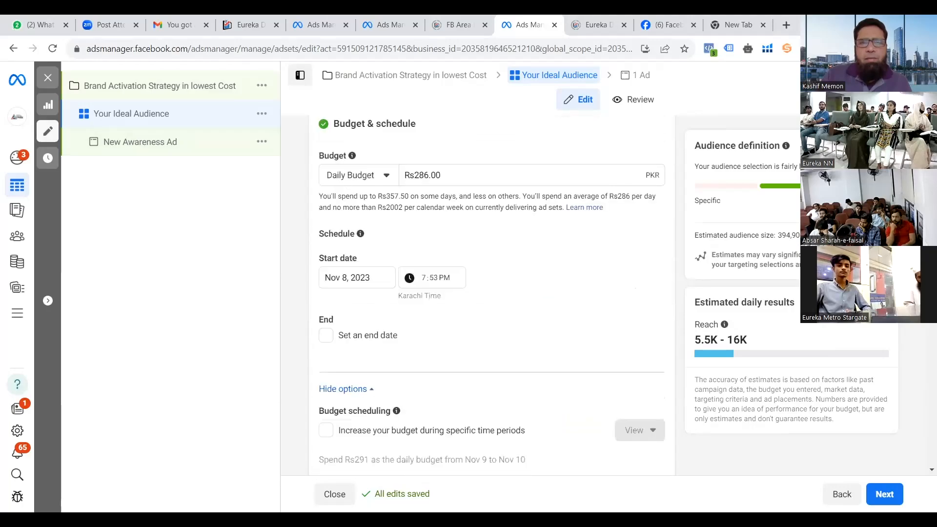
scroll(923, 348, down, 10)
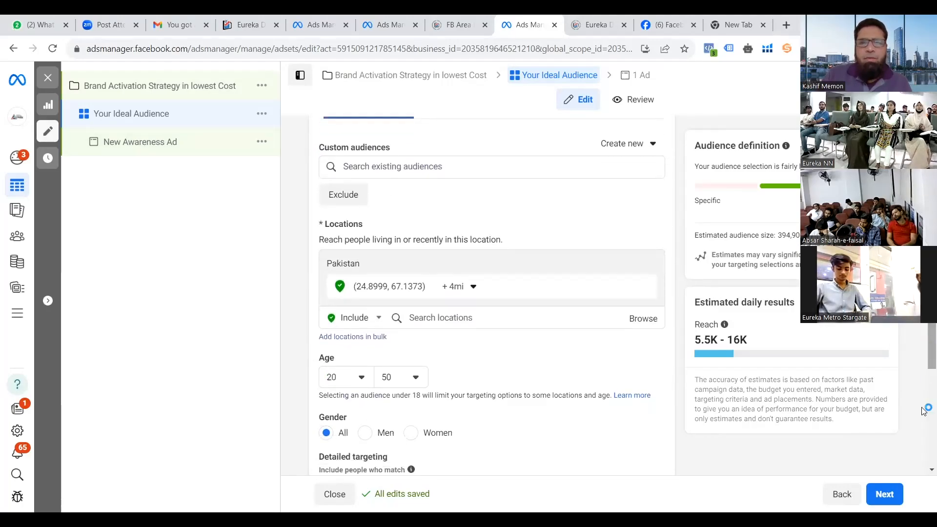
scroll(924, 348, down, 6)
drag(931, 408, 102, 246)
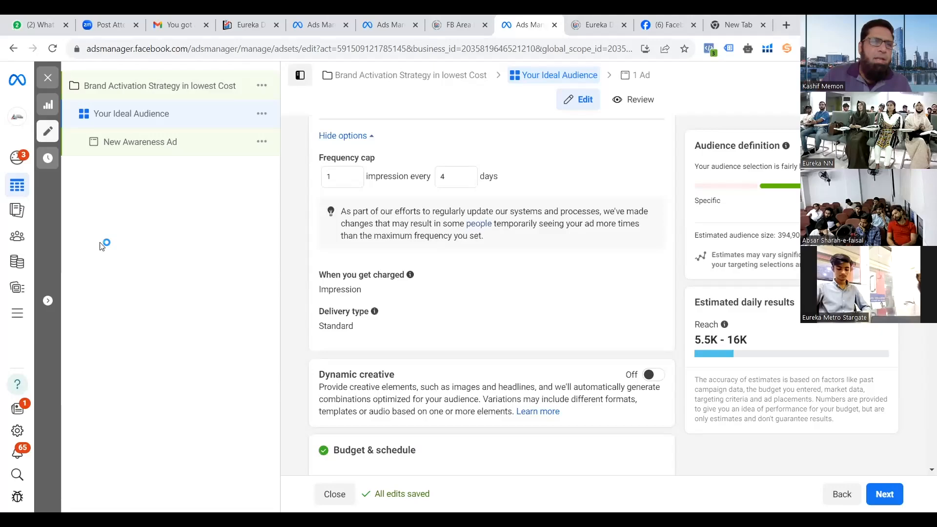
Open the campaign's awareness ad for editing and rename it as Social Media Conentent Offer
click(145, 142)
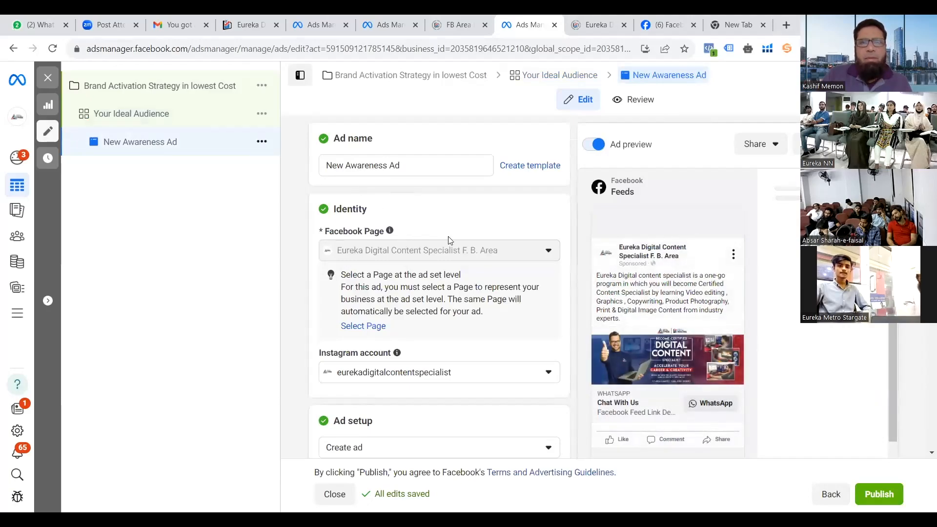
triple_click(404, 166)
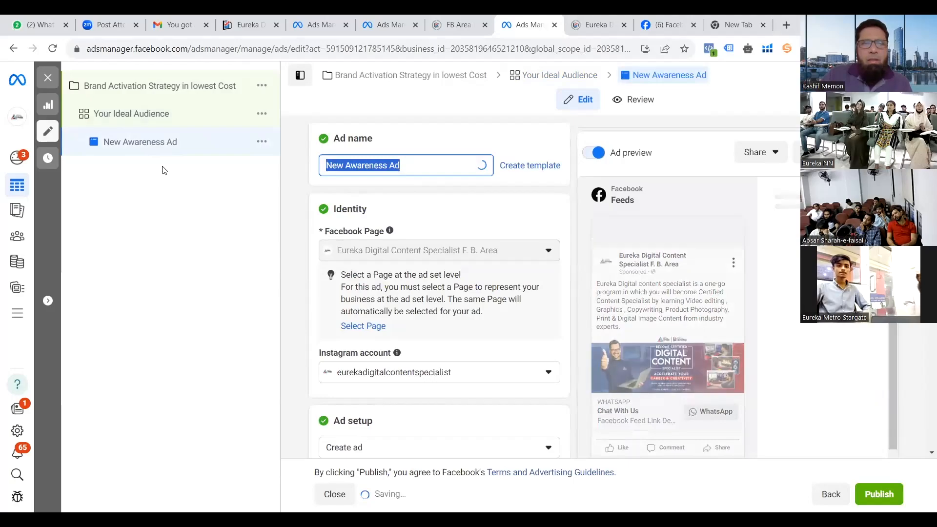
text(S)
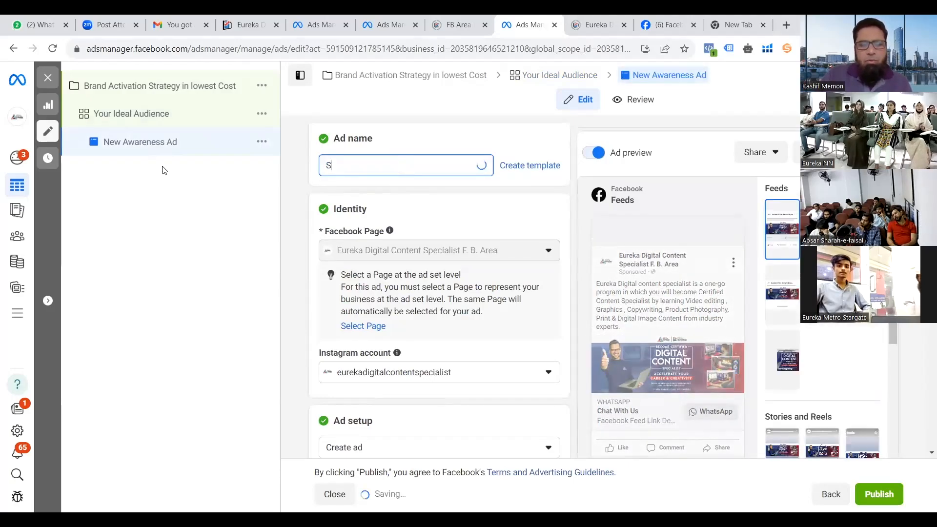
text(ocial Media Conetnt Offer)
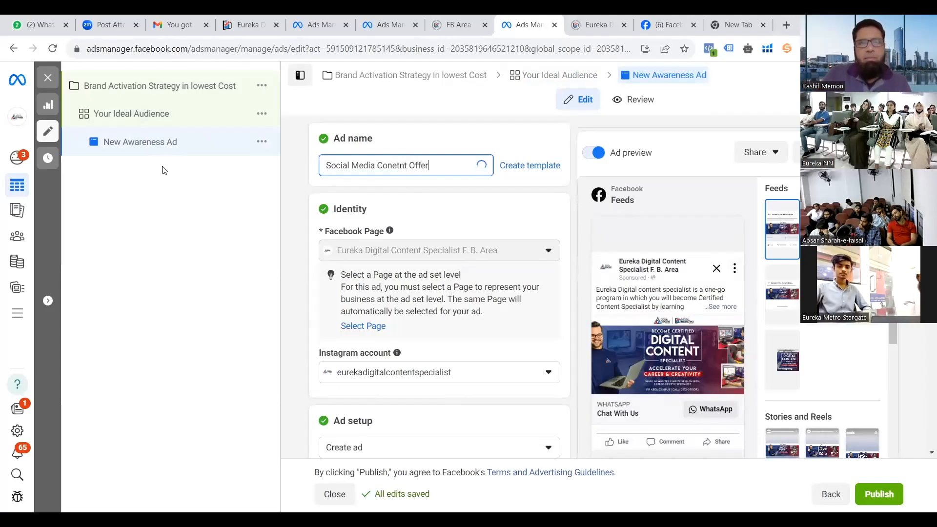
click(402, 165)
key(BackSpace)
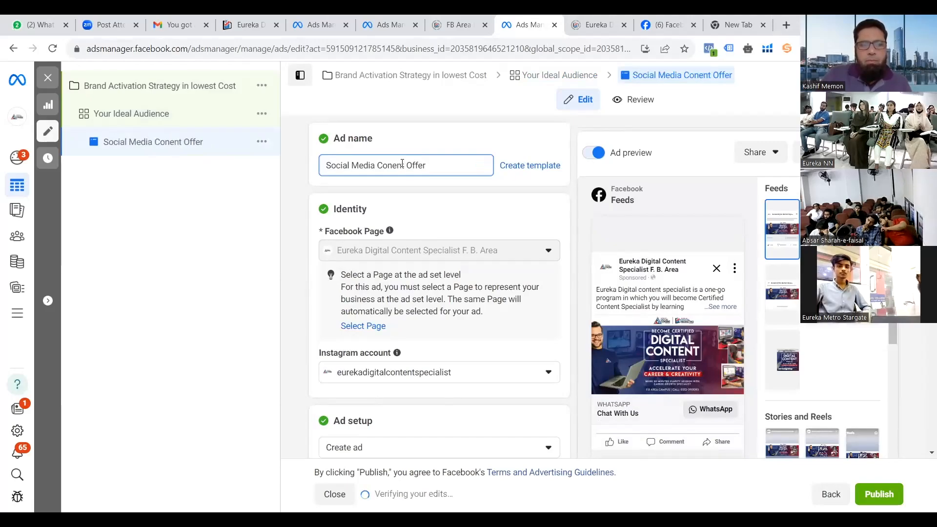
text(nte)
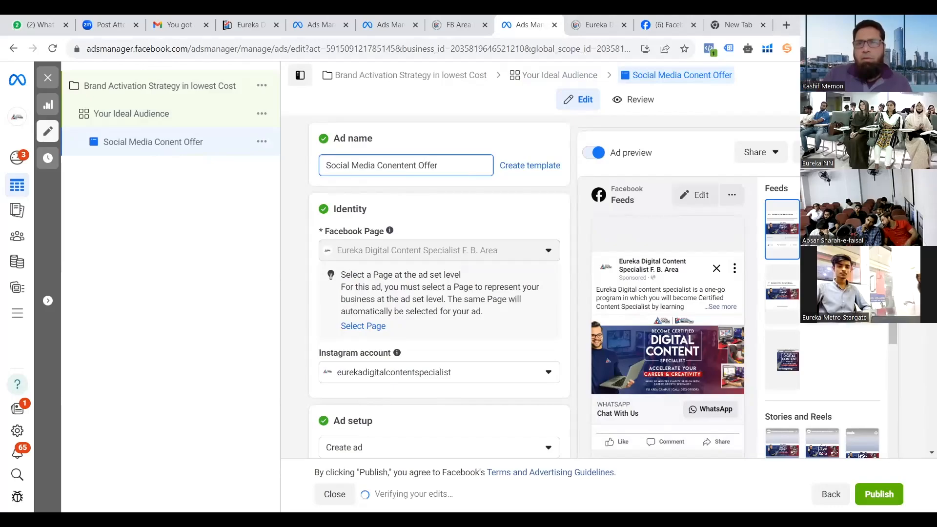
Remove the existing media from the ad creative and start adding a new image
scroll(439, 293, down, 9)
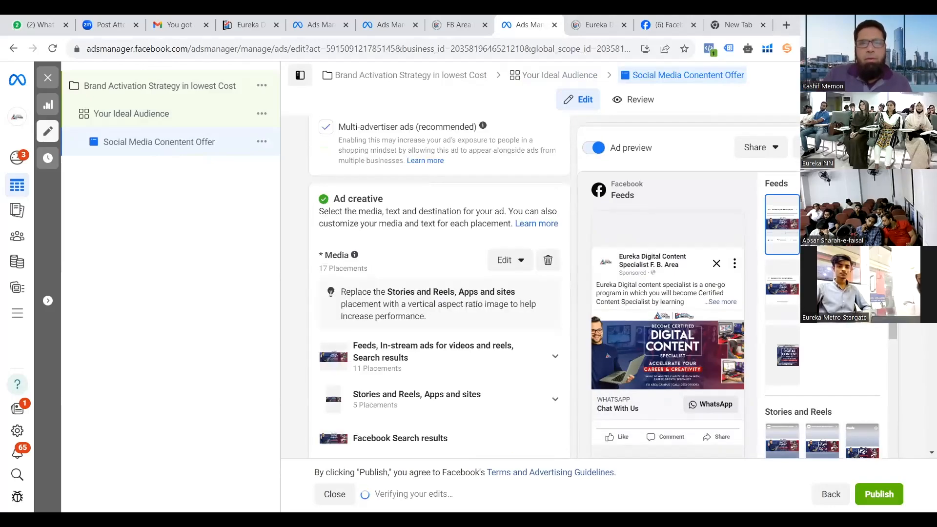
scroll(549, 221, down, 5)
scroll(550, 220, up, 5)
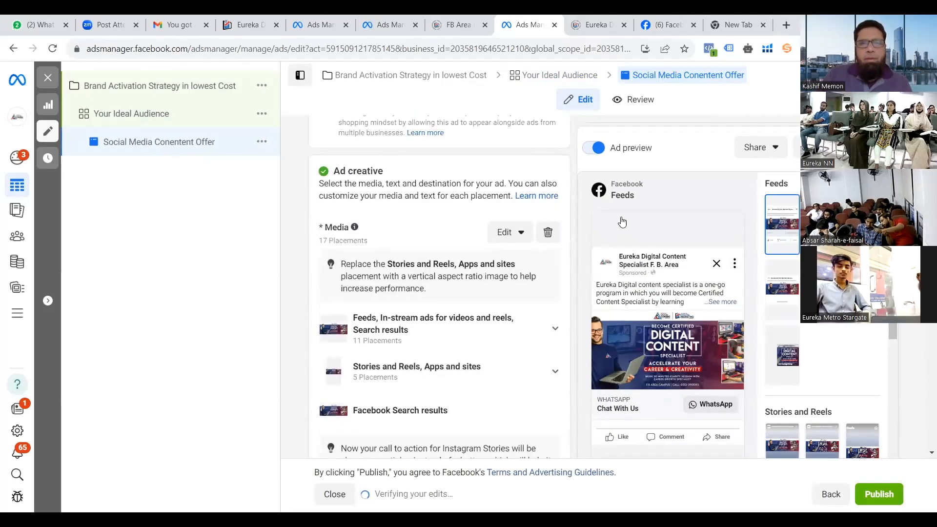
click(547, 232)
click(382, 255)
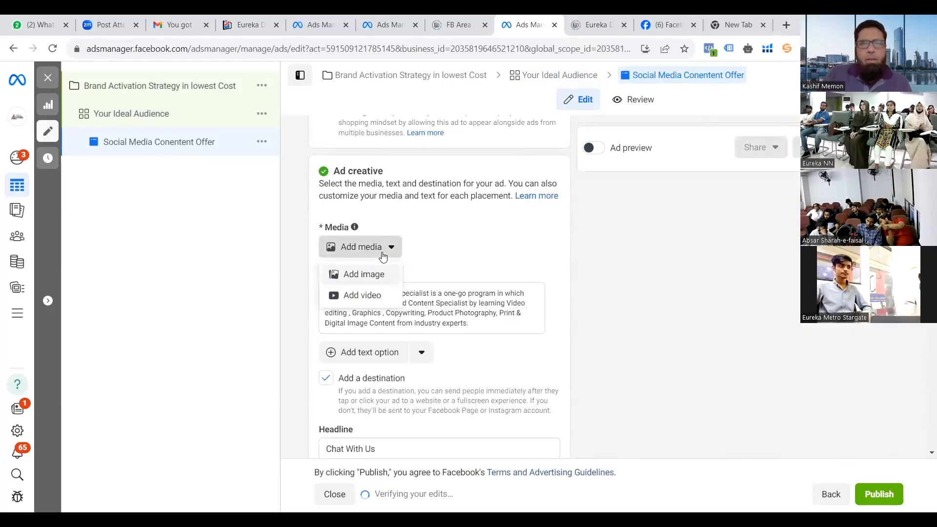
click(365, 285)
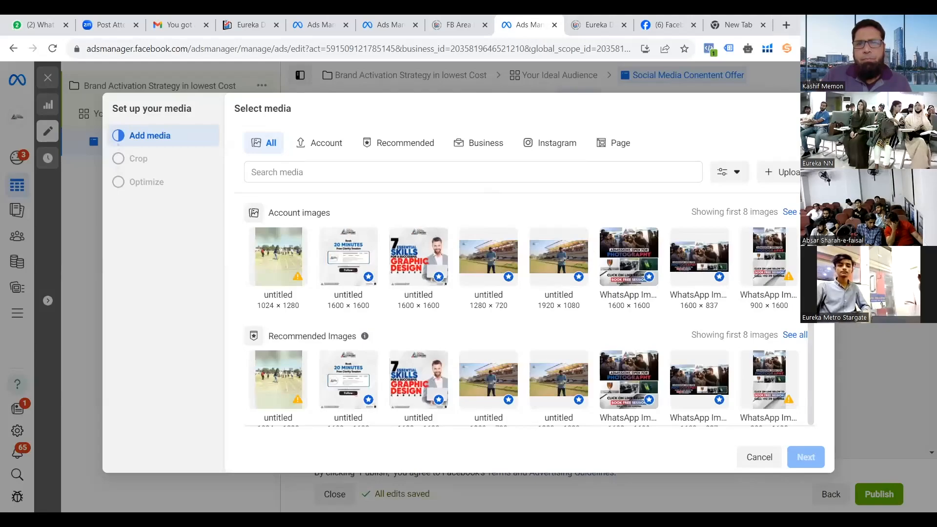
Add the 1600 × 1600 photography admissions image from the account images with the original crops for all placements, and dismiss the recommendations
scroll(704, 258, down, 2)
scroll(526, 312, down, 3)
scroll(527, 312, up, 5)
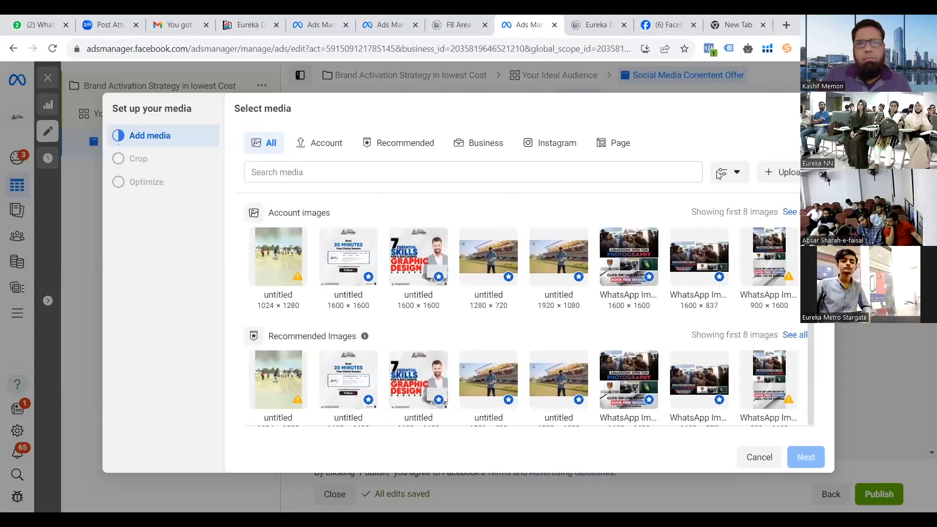
click(636, 259)
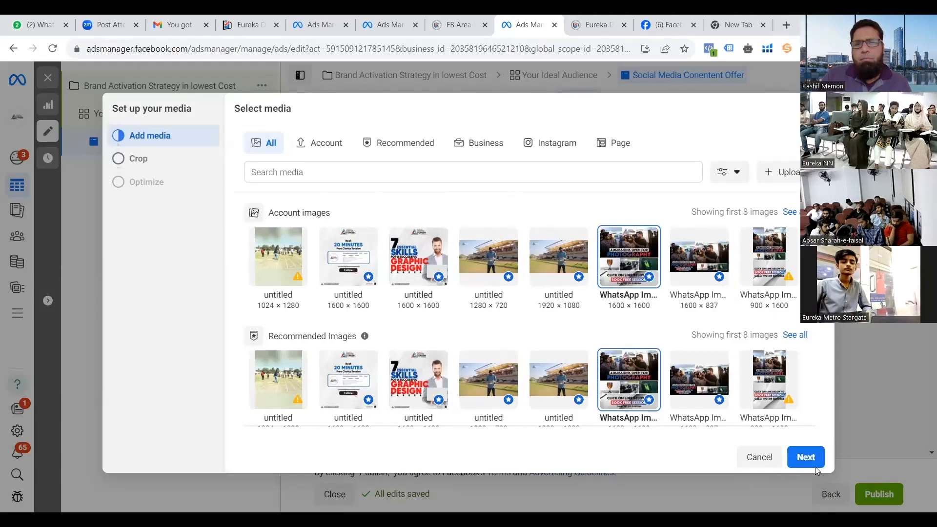
click(806, 457)
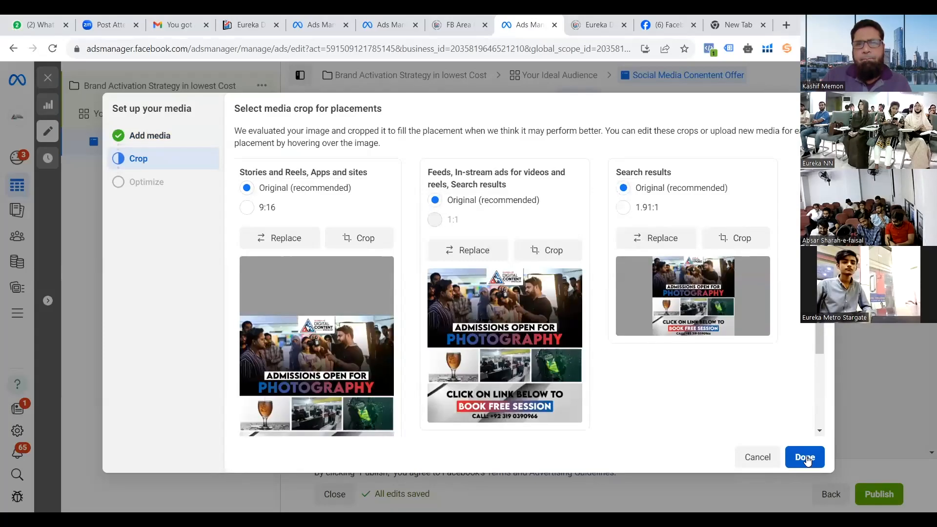
click(806, 458)
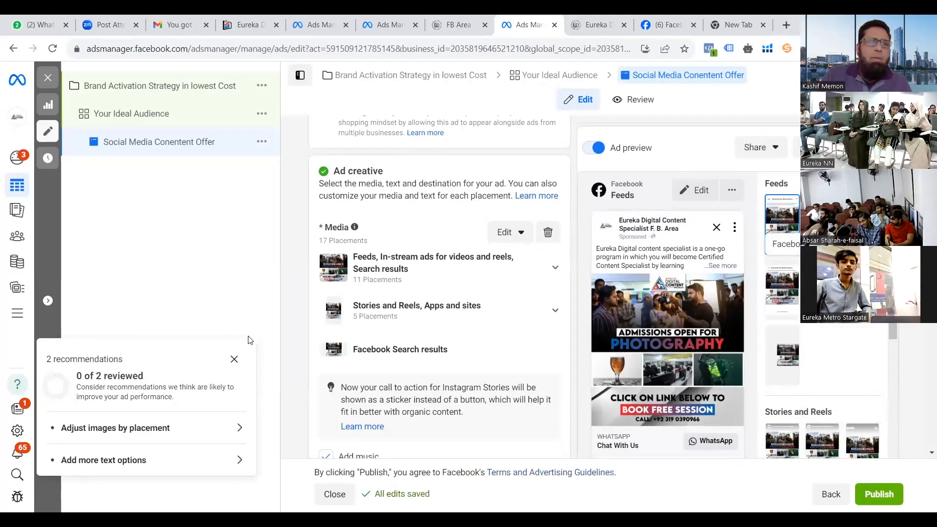
click(235, 359)
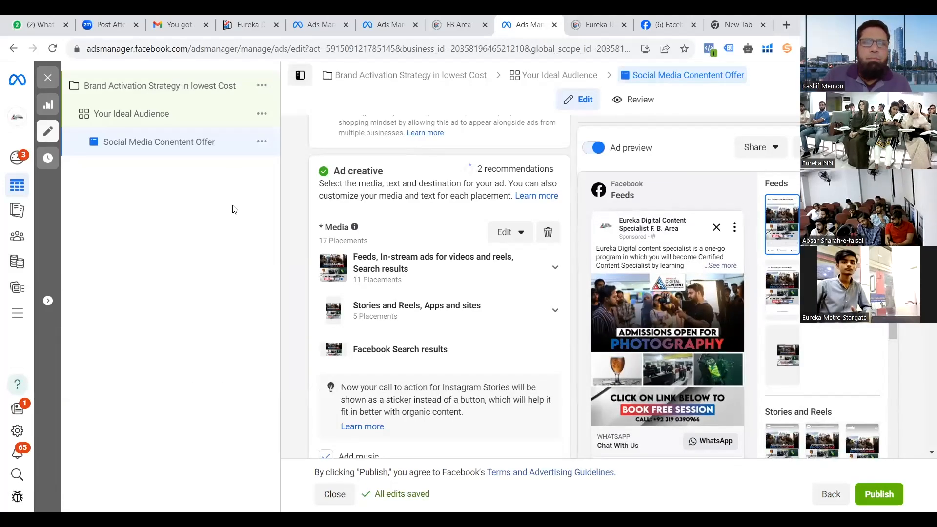
click(261, 142)
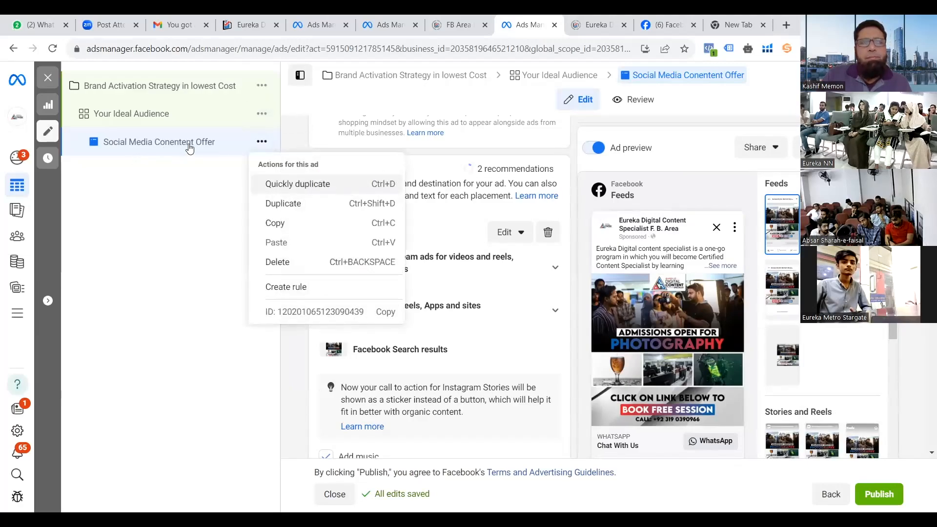
click(194, 119)
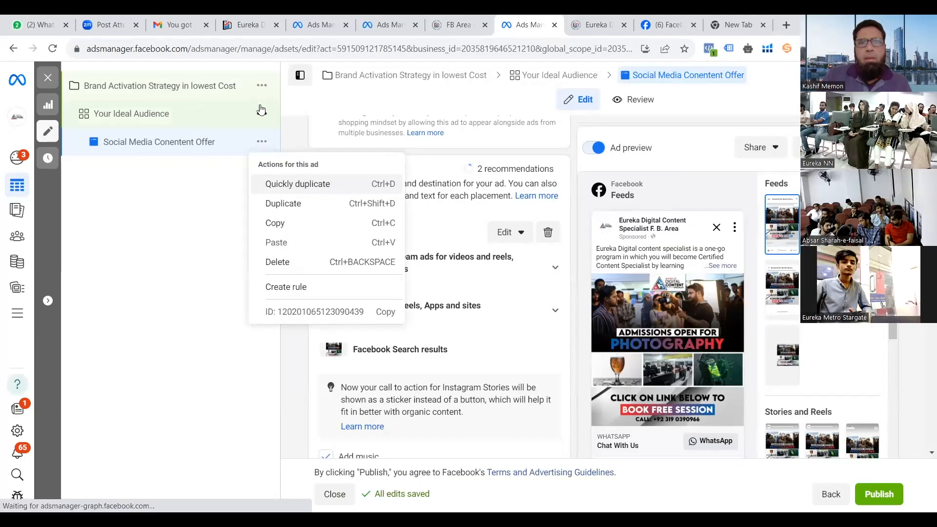
click(212, 149)
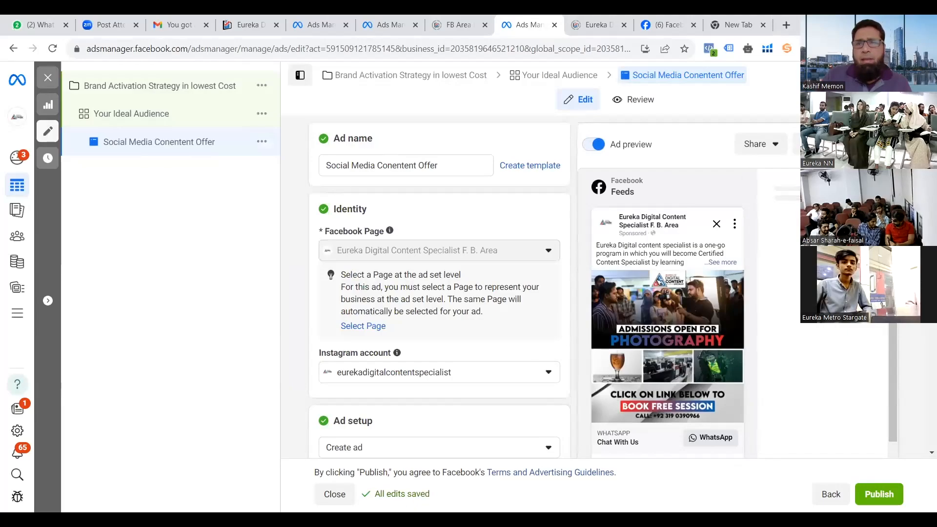
Review the ad's WhatsApp call to action, destination options and tracking settings
scroll(923, 445, down, 6)
scroll(924, 446, down, 10)
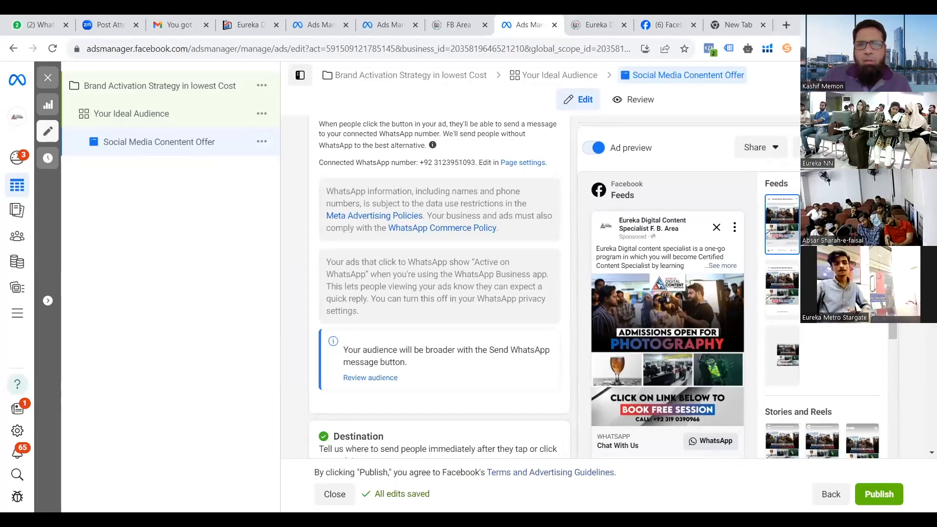
scroll(923, 337, down, 7)
mouse_move(923, 338)
mouse_down()
mouse_move(924, 364)
mouse_move(922, 319)
mouse_up()
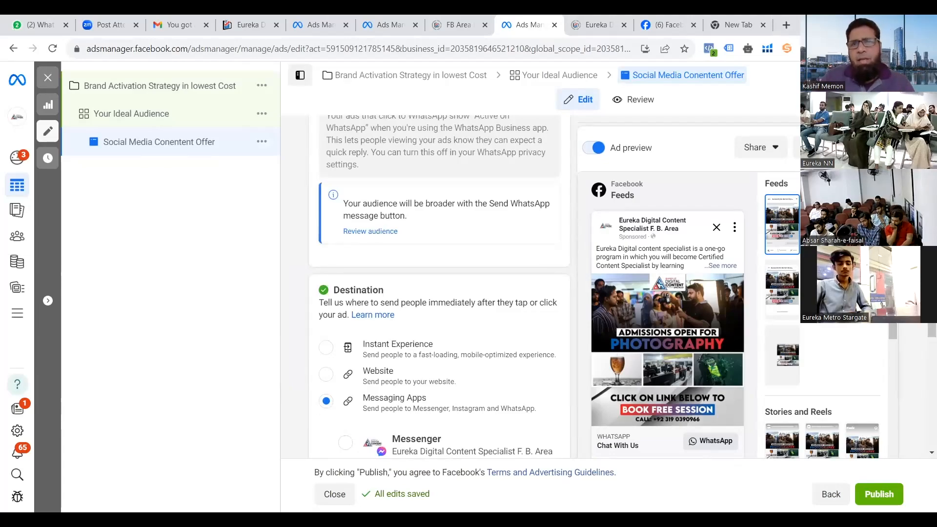
drag(923, 334, 924, 402)
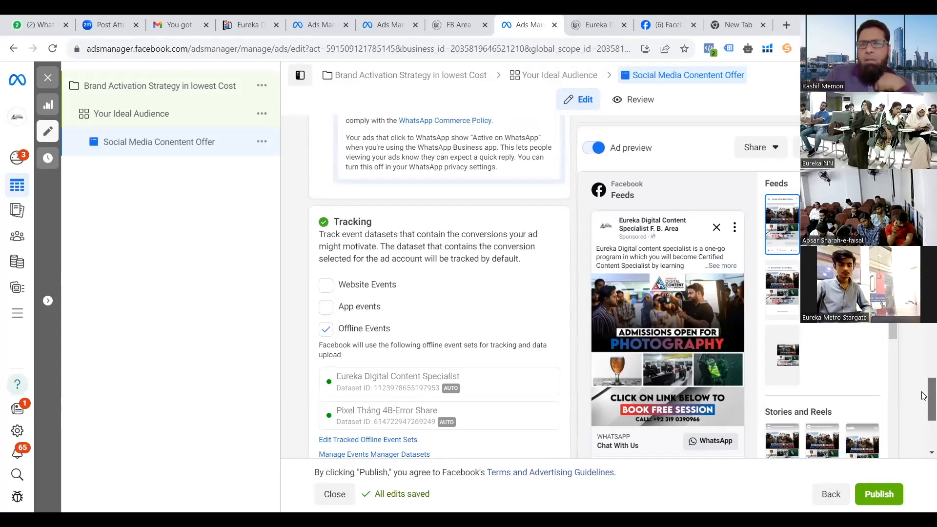
drag(923, 396, 923, 423)
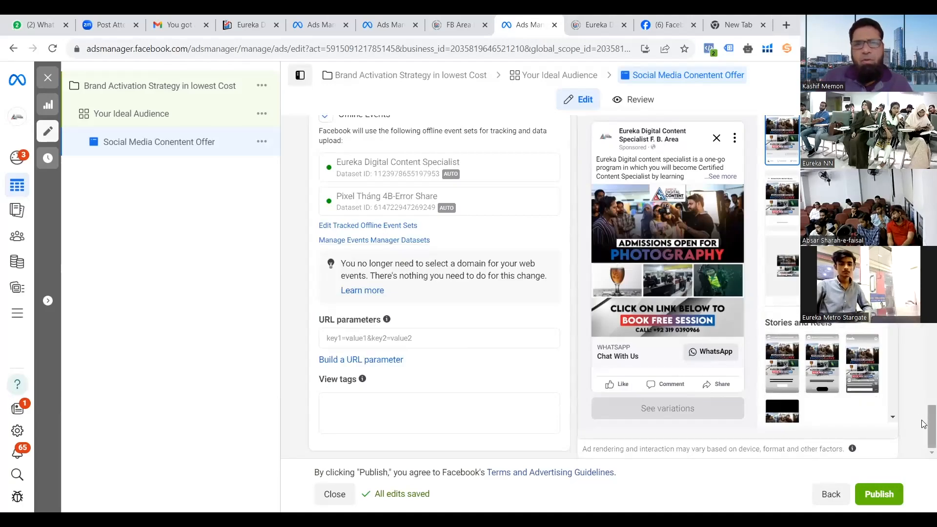
scroll(923, 375, up, 5)
scroll(924, 379, up, 7)
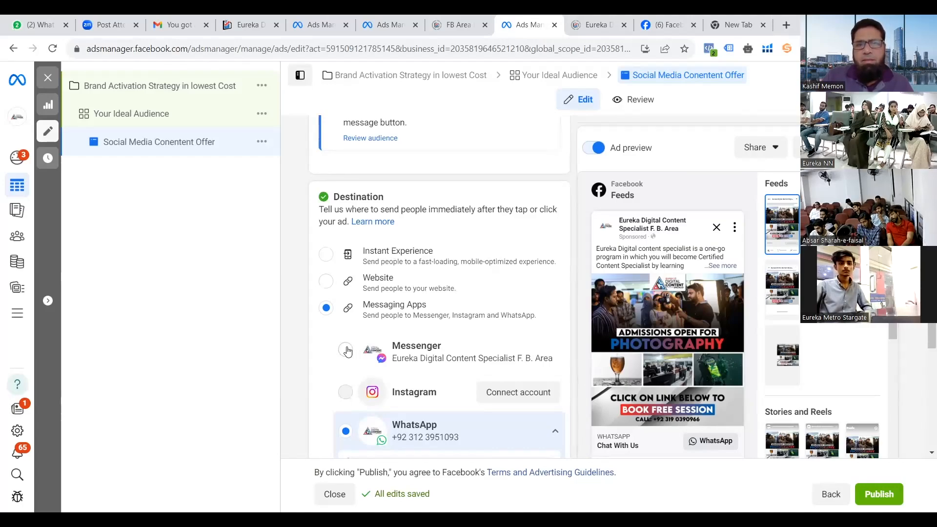
drag(932, 320, 931, 316)
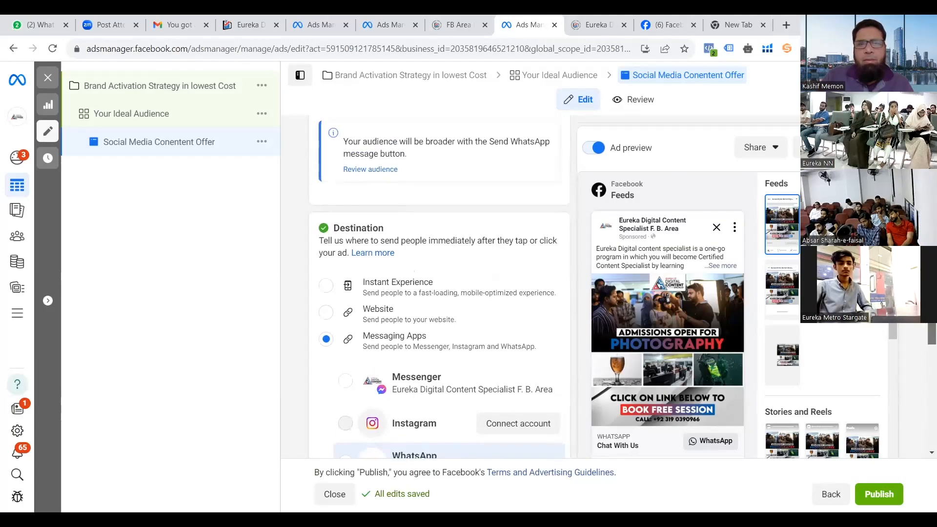
Replace the ad creative's headline with Get 30 Mins Career Growth Session
scroll(439, 285, up, 10)
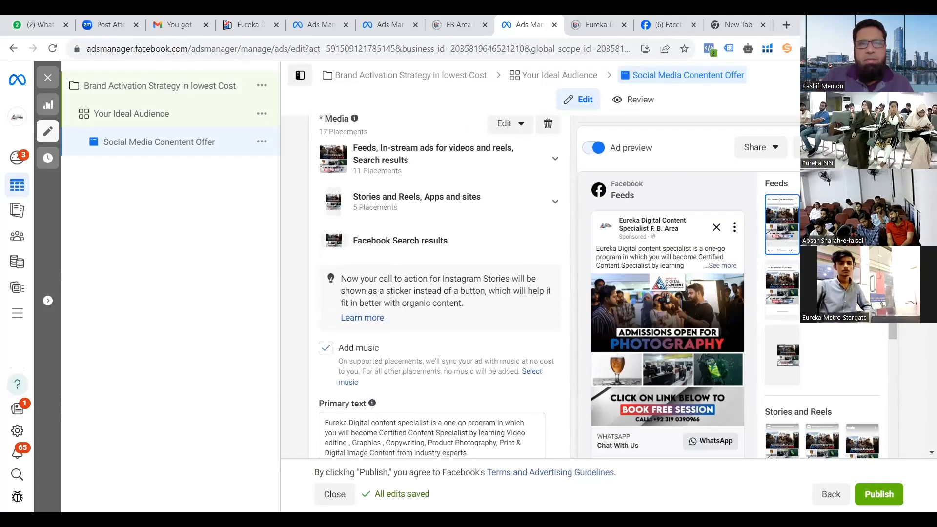
scroll(439, 285, up, 3)
scroll(439, 285, down, 6)
scroll(439, 285, up, 2)
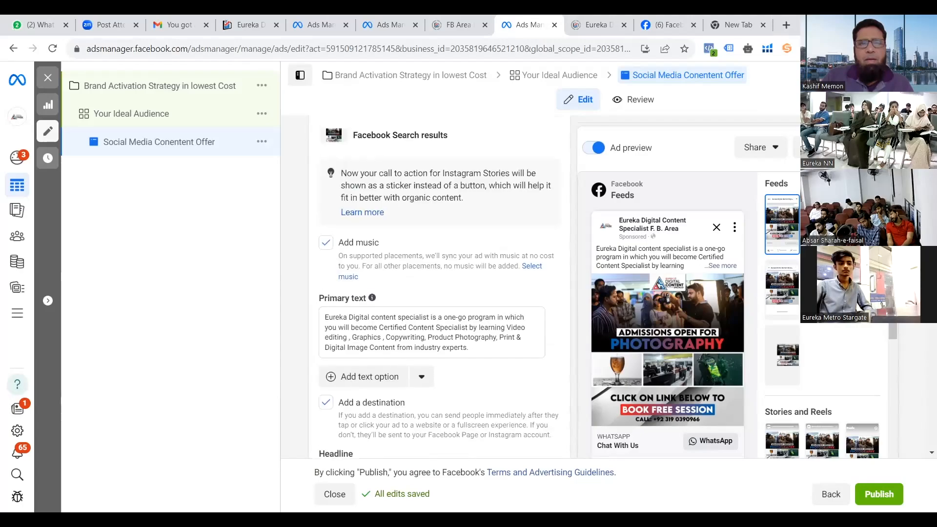
scroll(439, 286, down, 2)
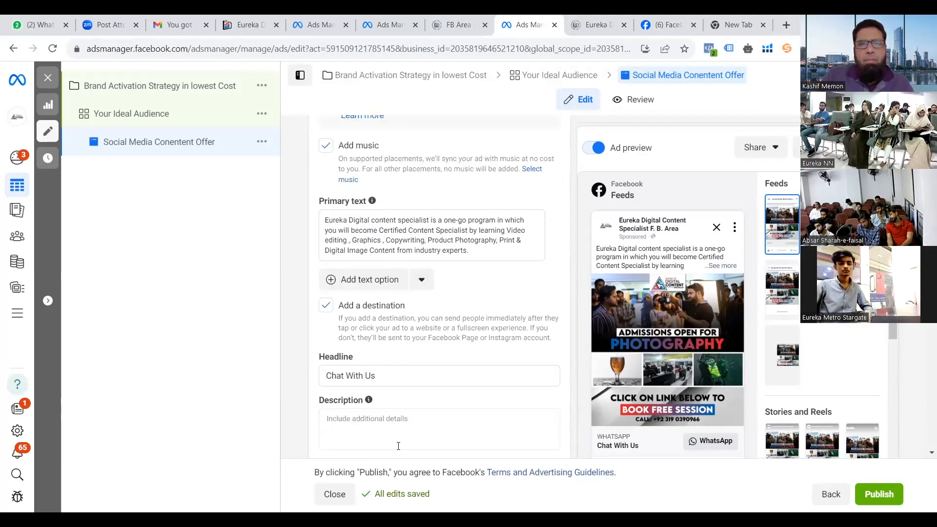
drag(382, 378, 176, 377)
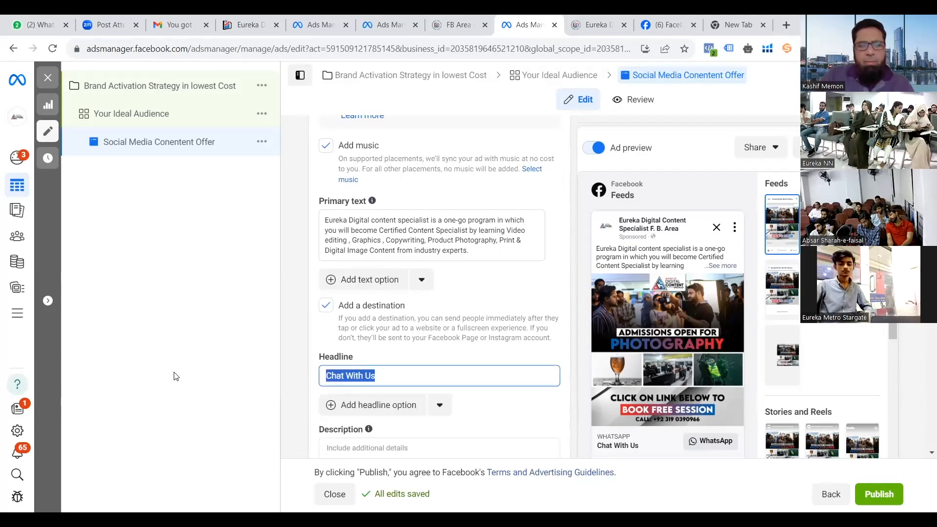
text(B)
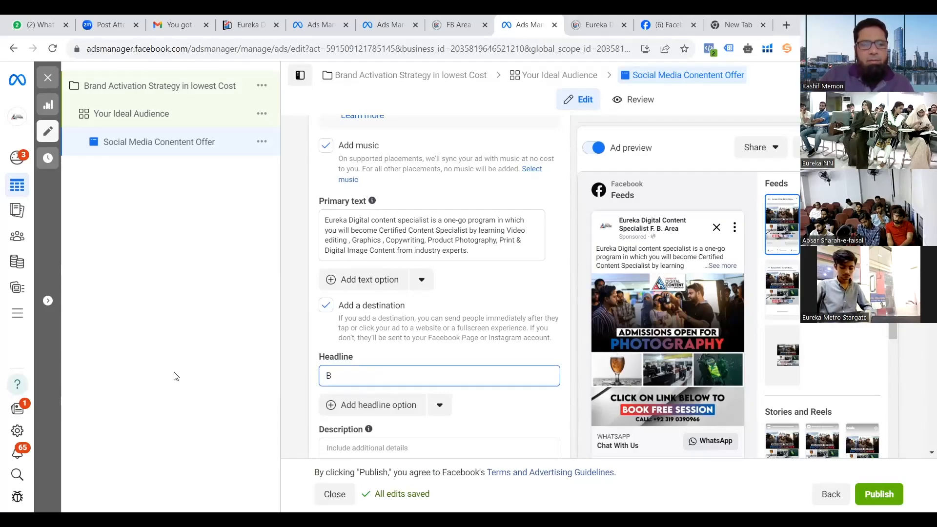
key(BackSpace)
text(Get FRree)
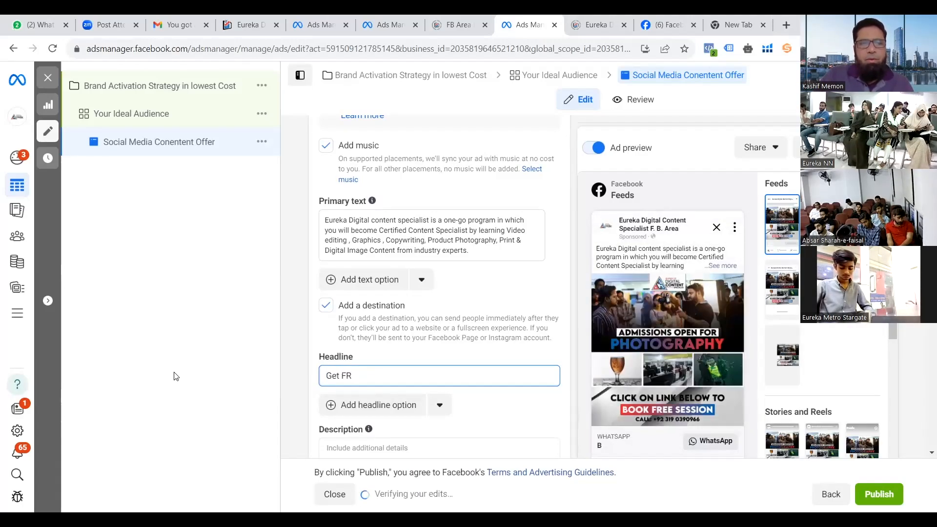
key(BackSpace)
key(BackSpace)
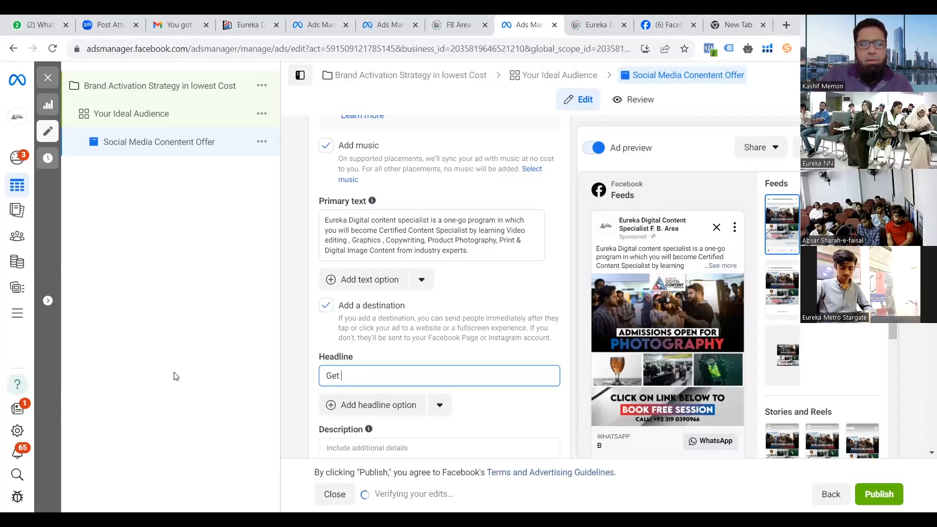
text(30 Mins C)
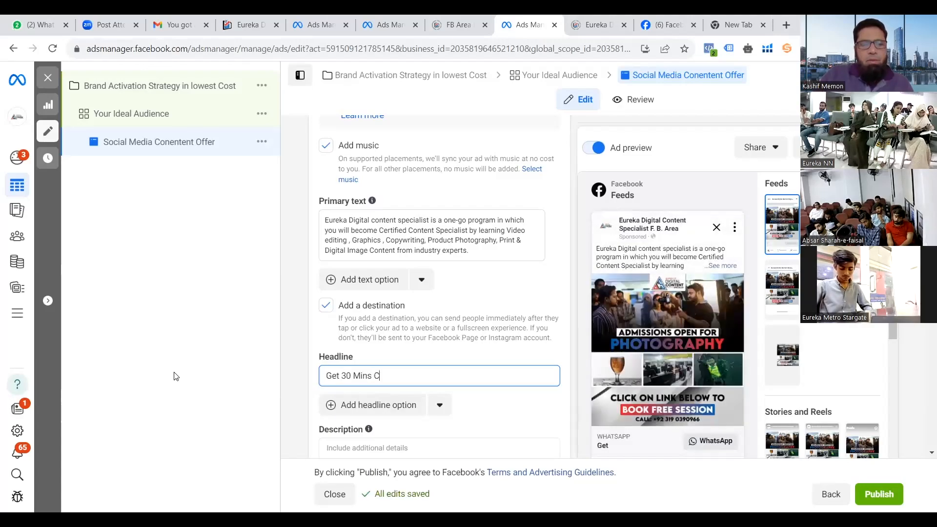
text(areer Growt)
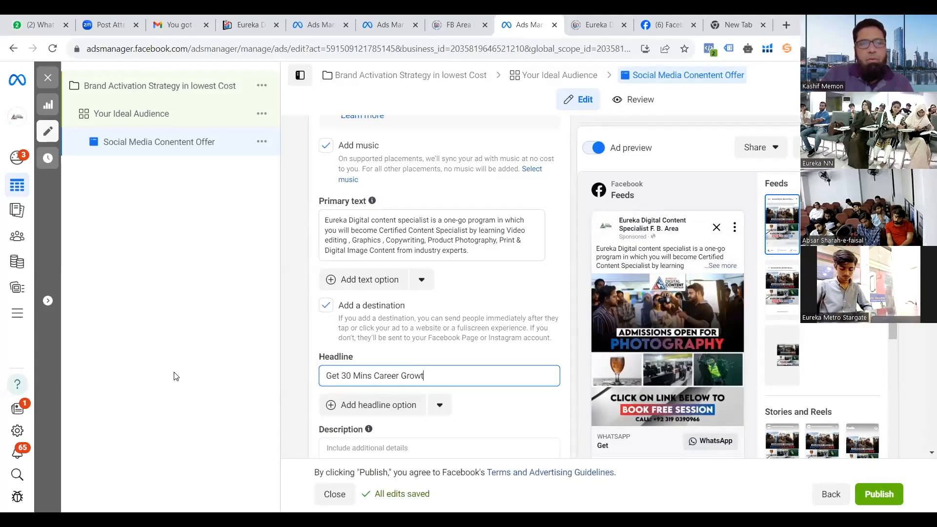
text(h Session)
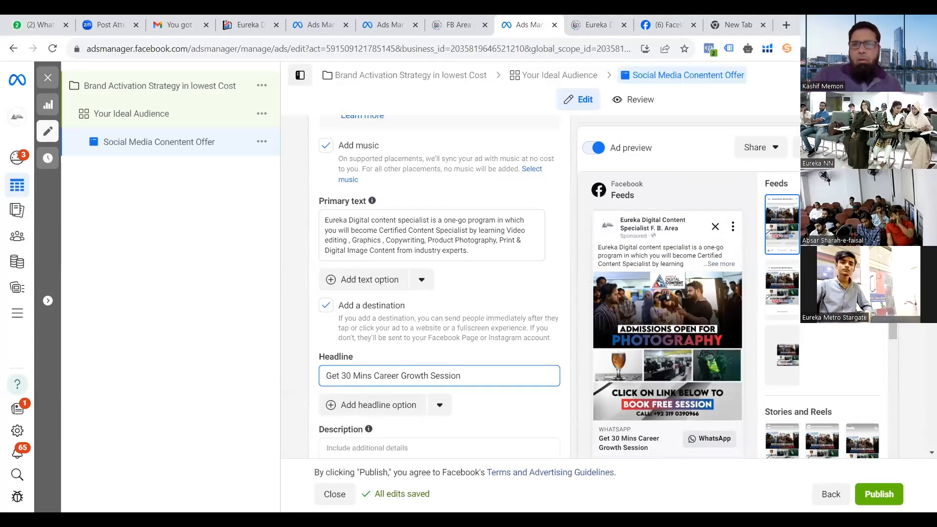
scroll(439, 293, down, 5)
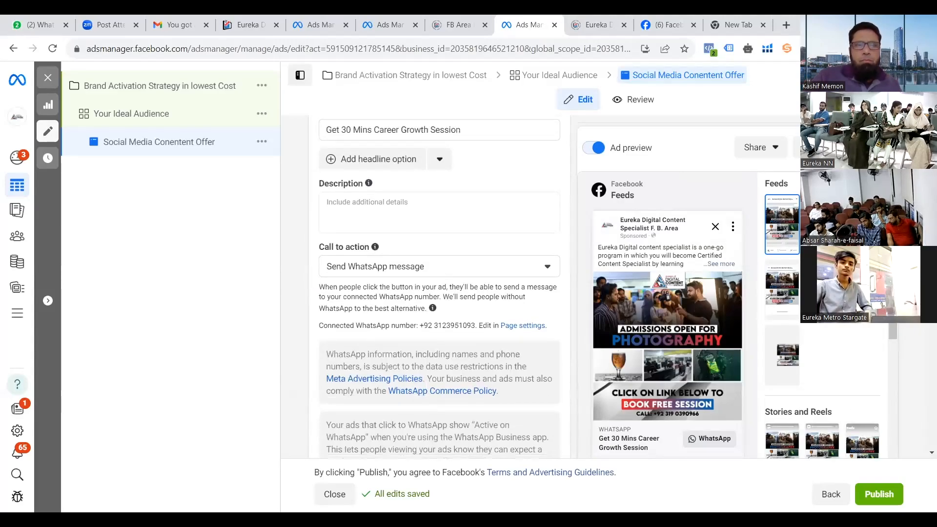
Duplicate the Your Ideal Audience ad set within the original campaign, making 3 copies and keeping existing reactions, comments and shares
scroll(439, 293, down, 5)
scroll(439, 293, up, 15)
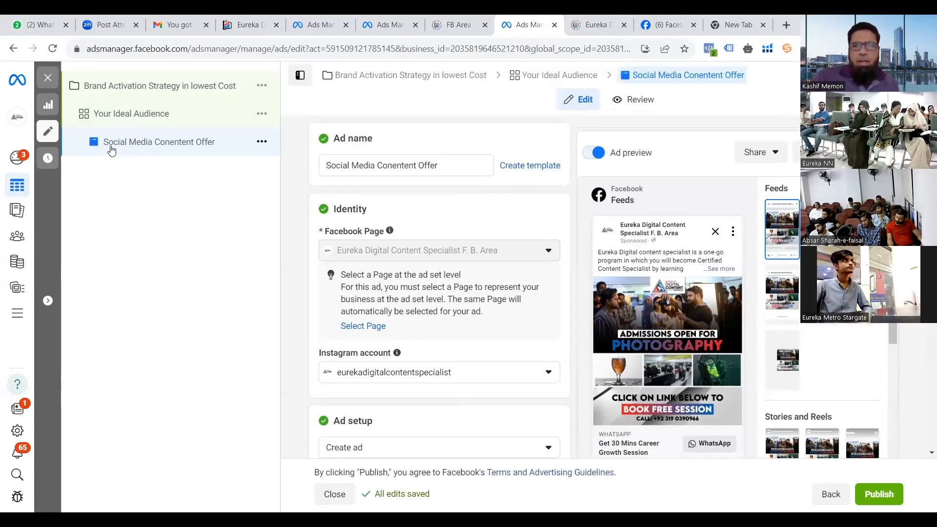
click(251, 119)
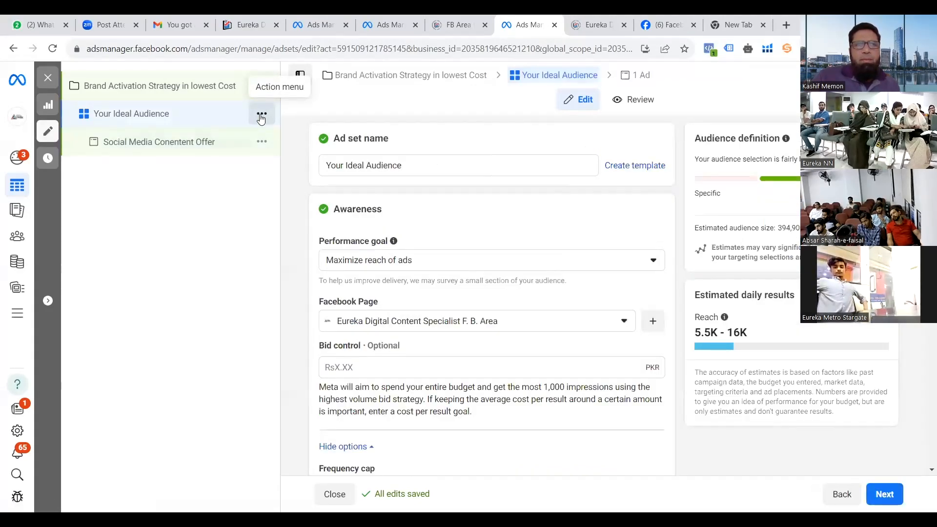
click(262, 117)
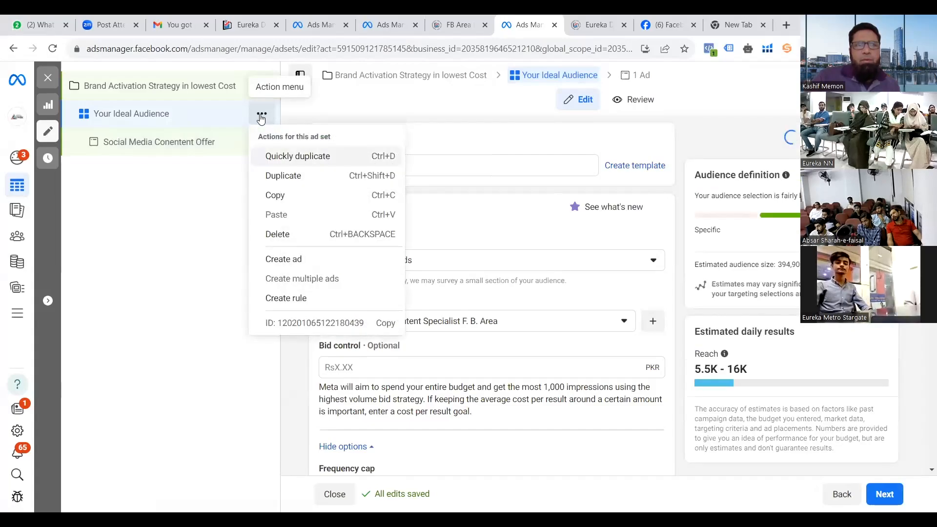
click(279, 176)
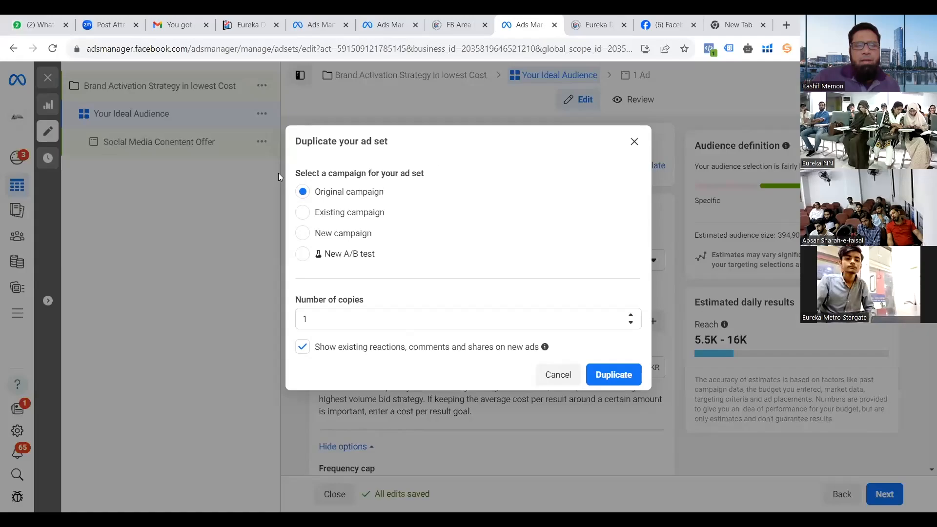
click(315, 316)
key(BackSpace)
text(3)
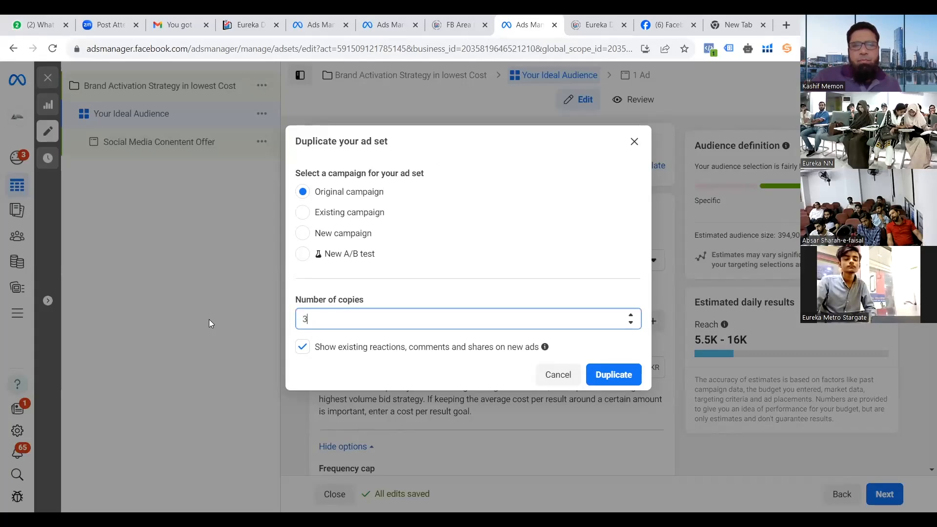
click(613, 378)
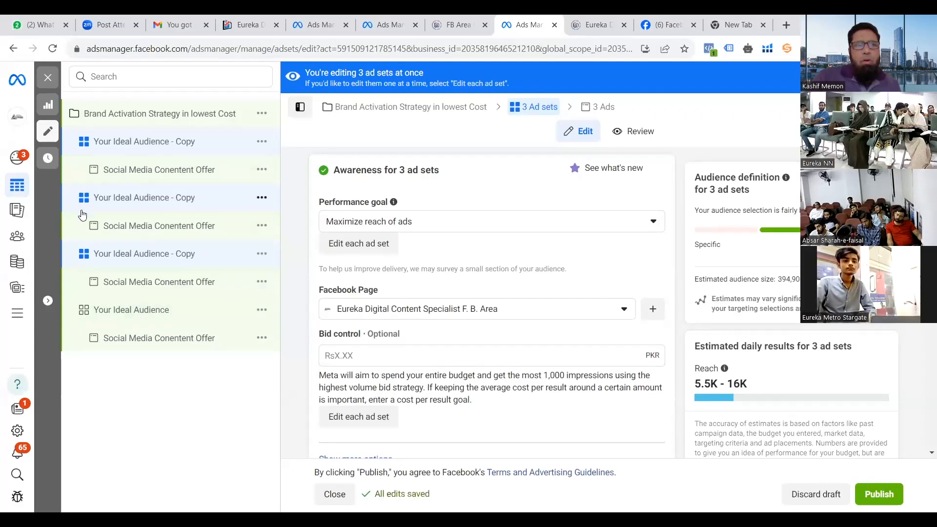
Rename the third and second ad set copies to Your Ideal Audience by removing their Copy suffix
click(165, 258)
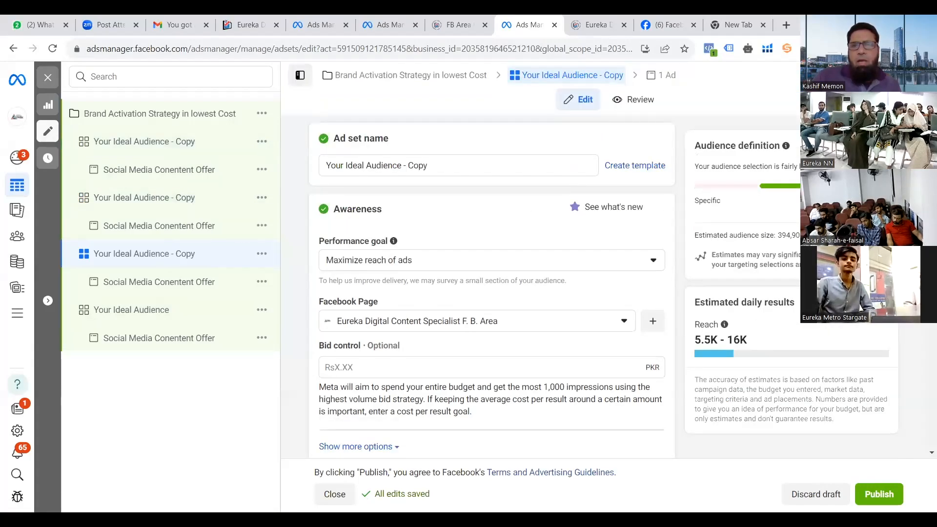
click(482, 163)
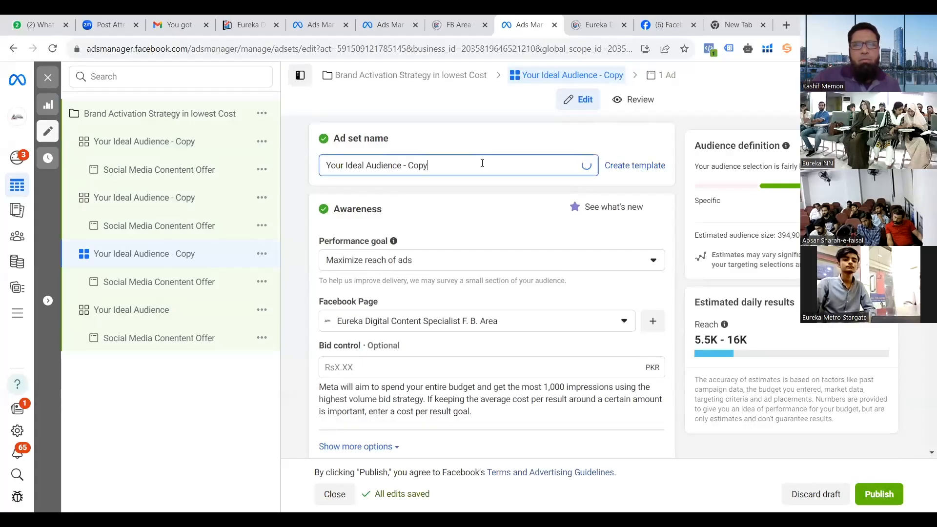
key(BackSpace)
key(BackSpace)
key(BackSpace)
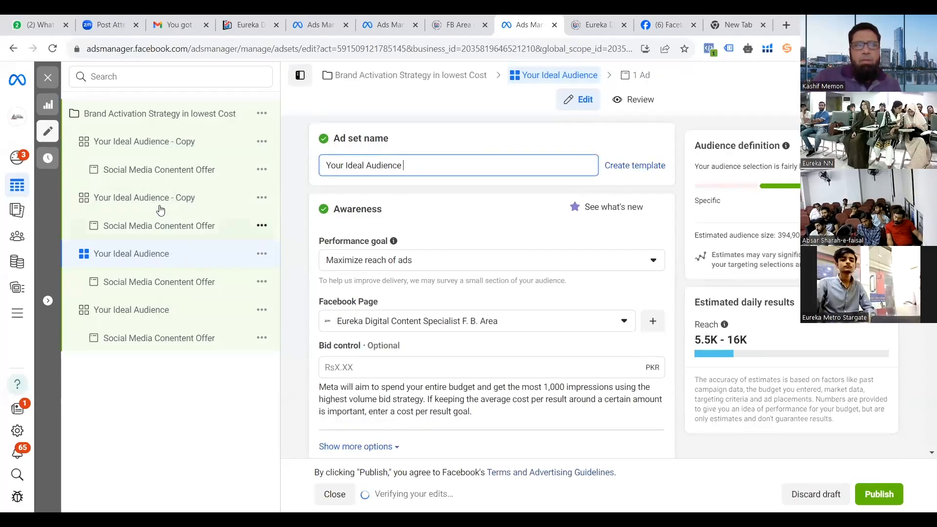
click(176, 197)
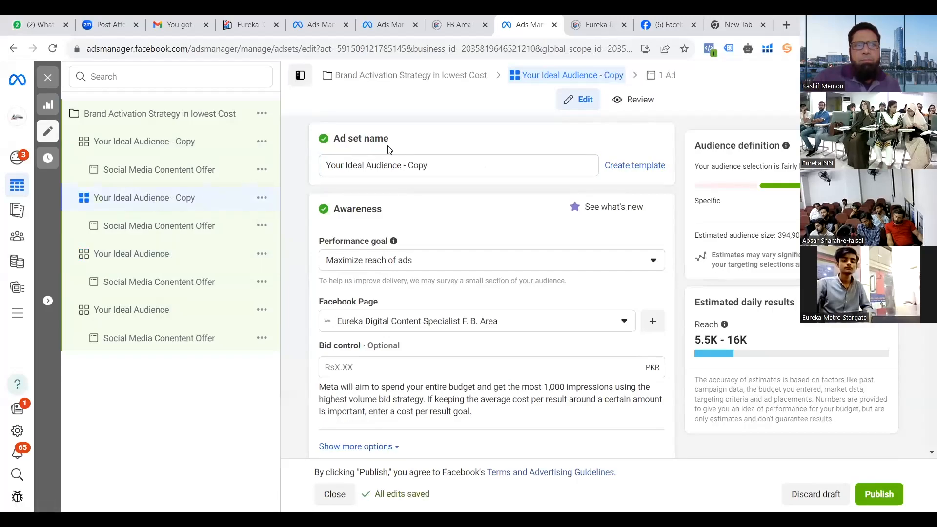
click(434, 168)
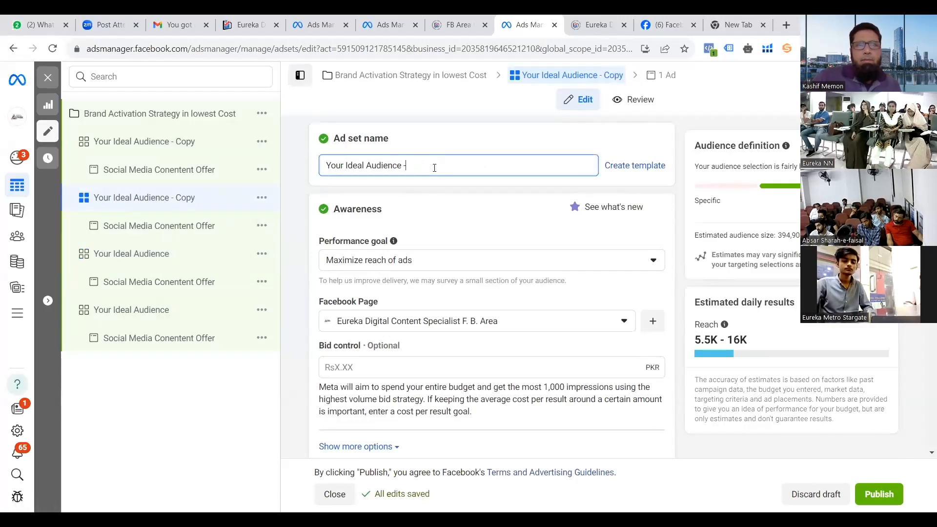
Remove the Copy suffix from the first ad set copy so its name reads Your Ideal Audience
click(176, 143)
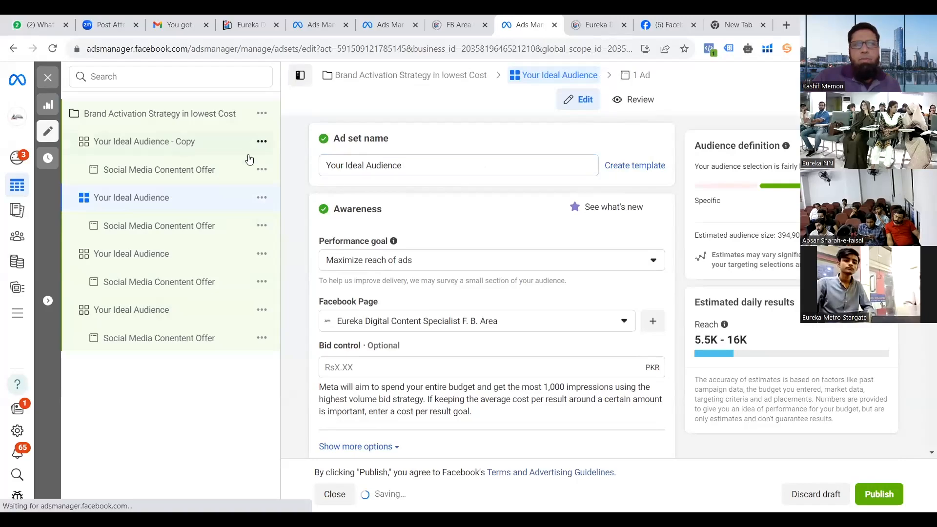
click(432, 167)
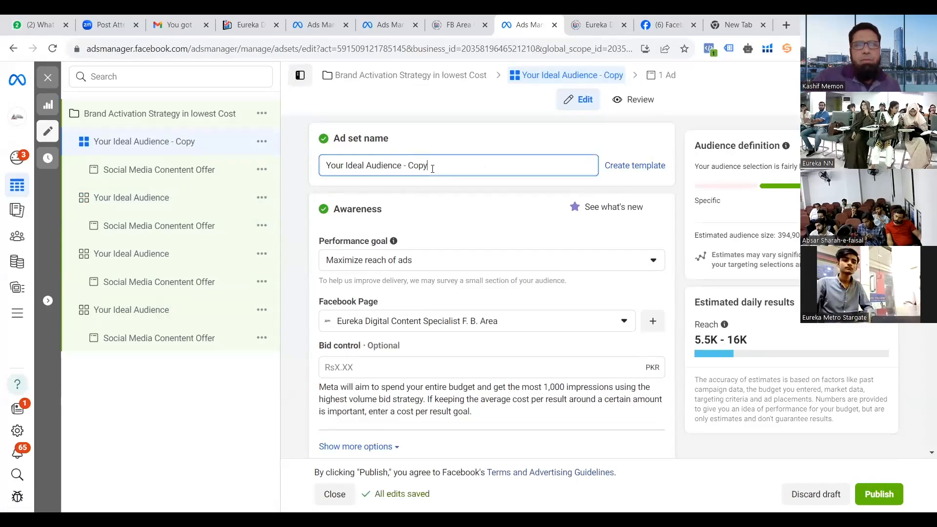
key(BackSpace)
key(BackSpace)
key(BackSpace)
key(BackSpace)
key(BackSpace)
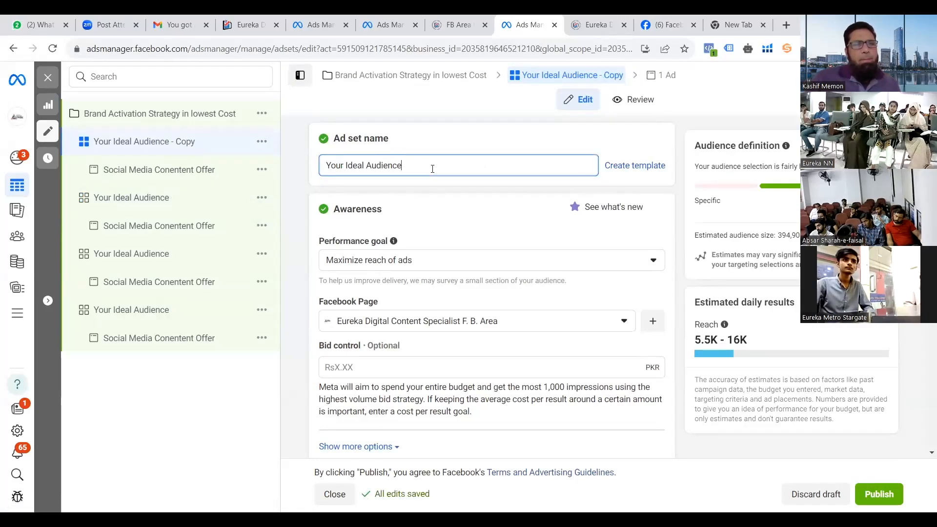
click(413, 194)
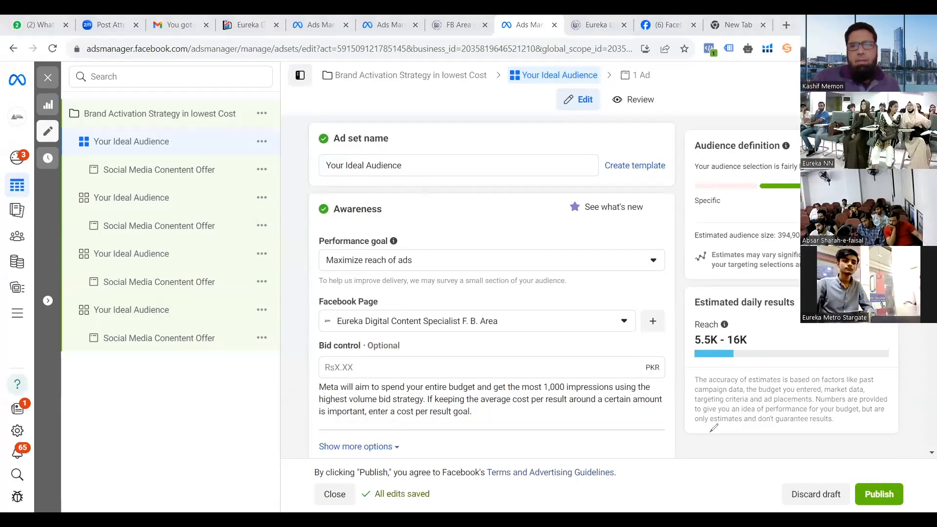
key(alt+Tab)
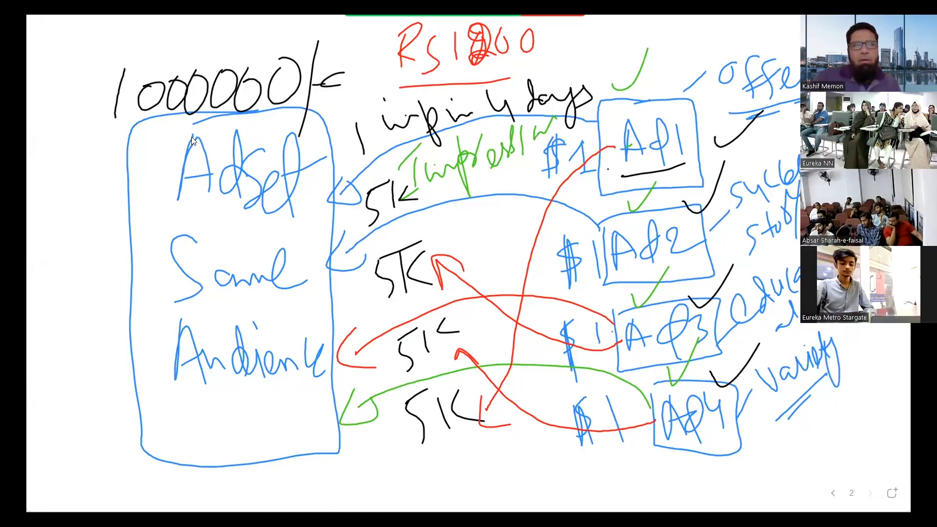
key(alt+Tab)
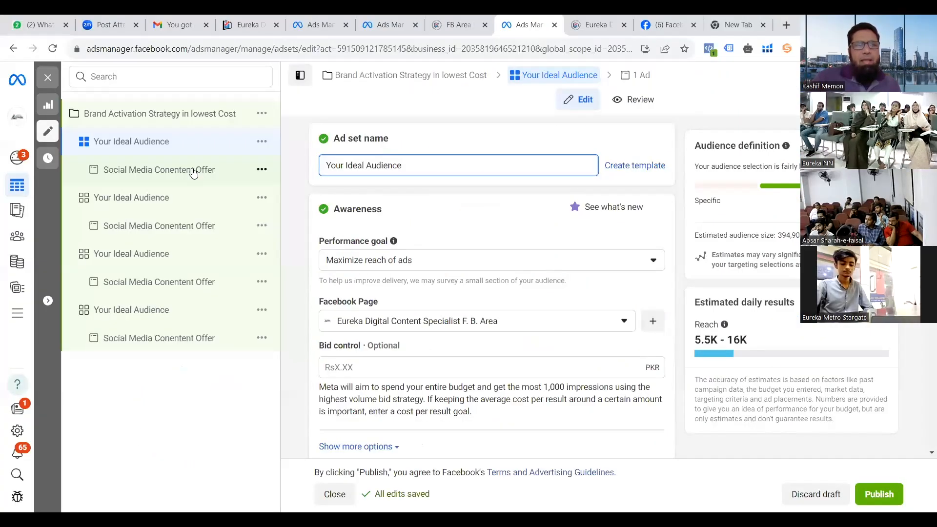
Remove the photography image from the ad in the first duplicated ad set and start adding a replacement image
click(194, 173)
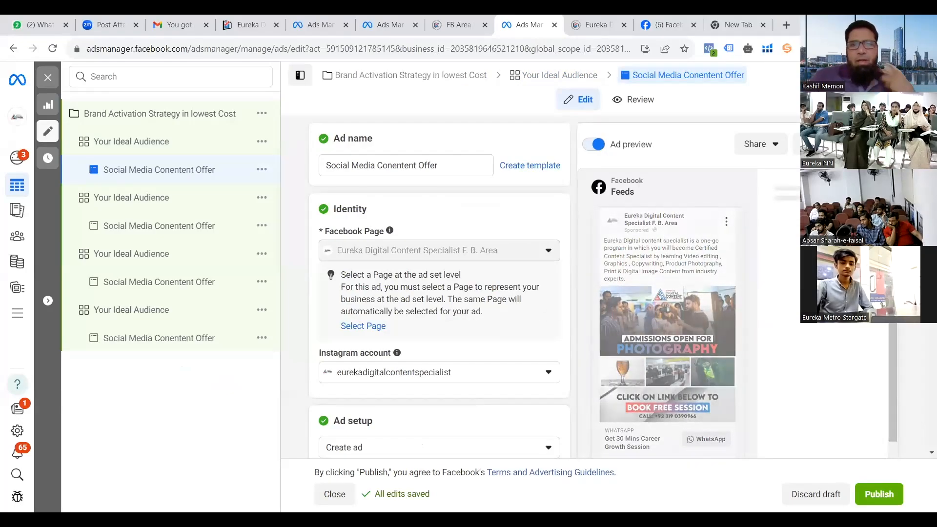
scroll(553, 255, down, 10)
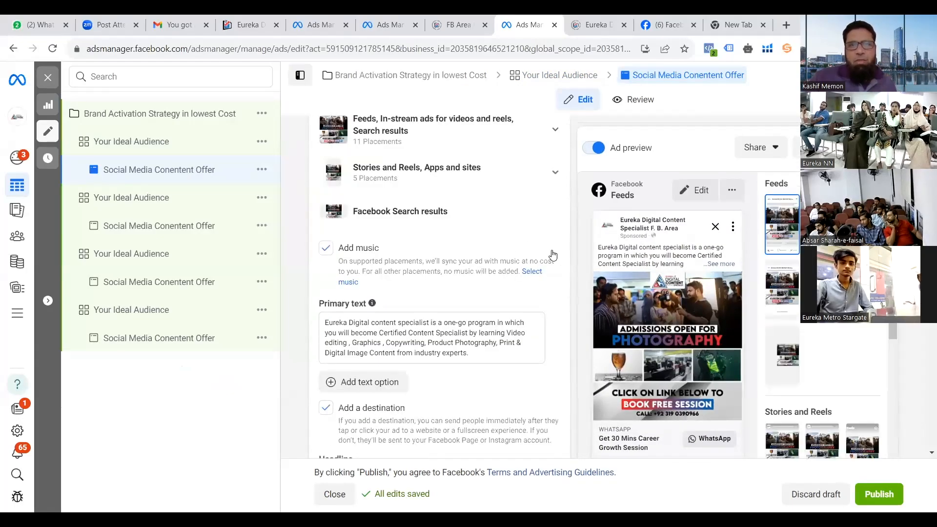
scroll(553, 254, up, 4)
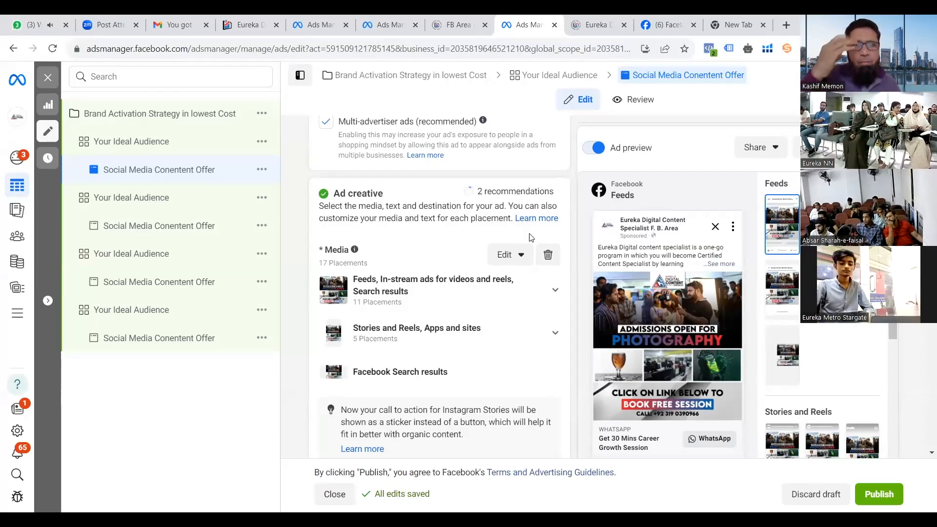
click(548, 257)
click(389, 268)
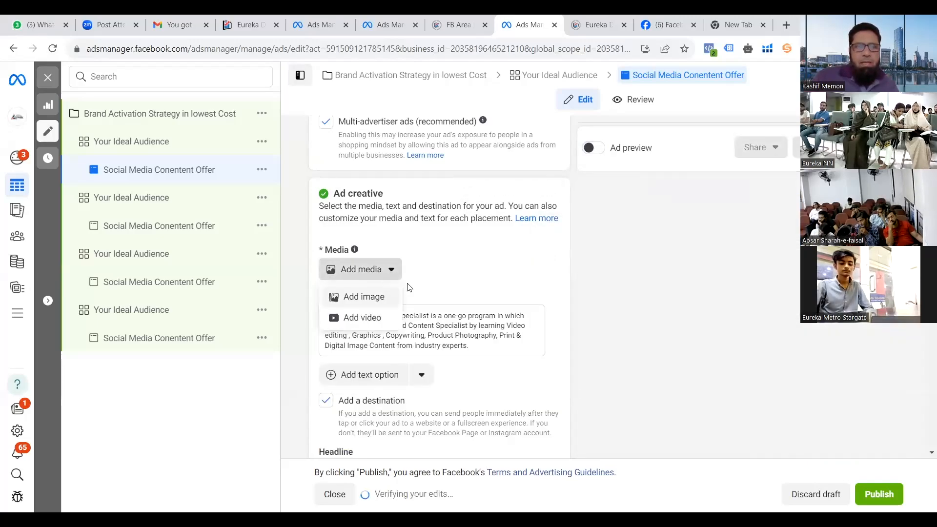
click(361, 299)
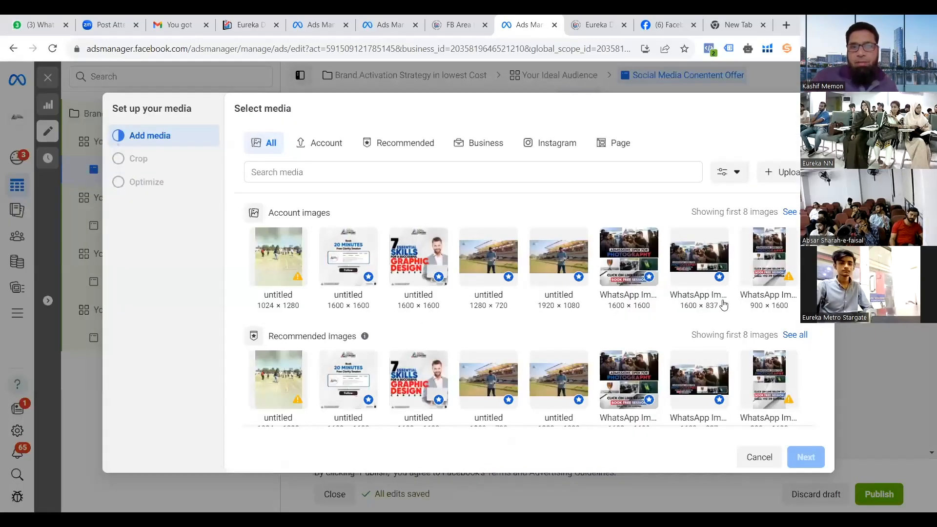
Add the 1600 × 1600 Book 20 Minutes Free Clarity Session image with the original crops for all placements
click(424, 381)
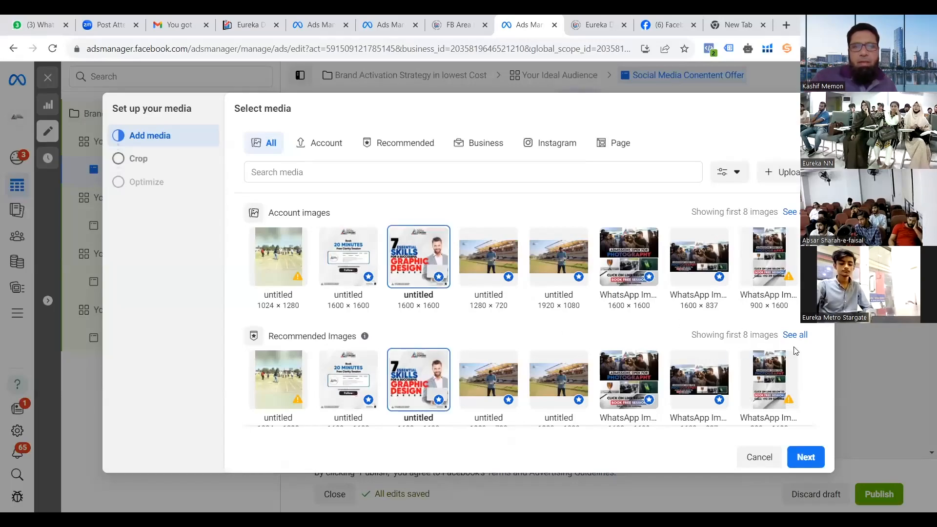
click(353, 380)
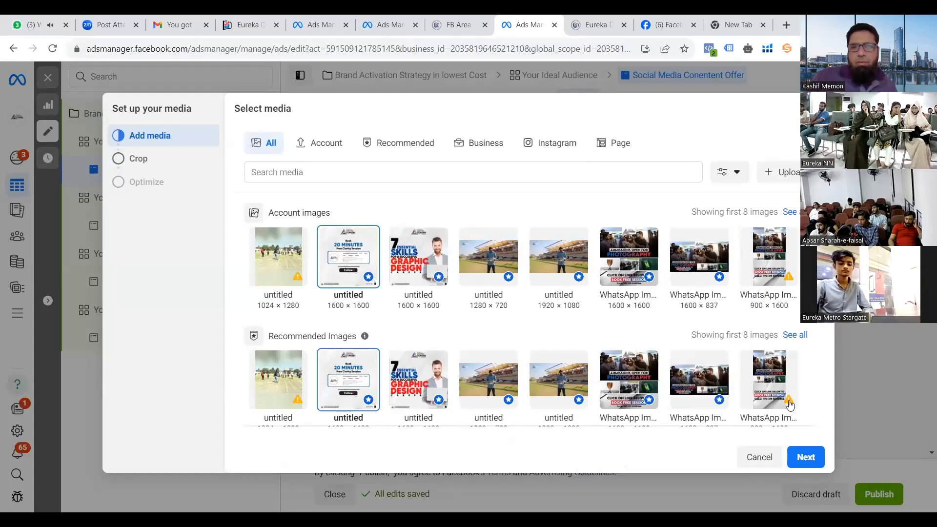
click(807, 456)
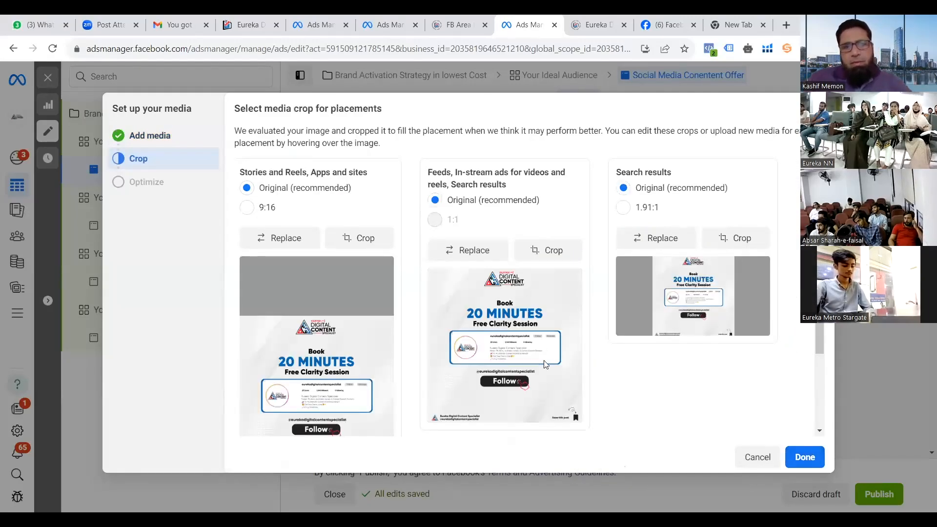
scroll(544, 362, up, 5)
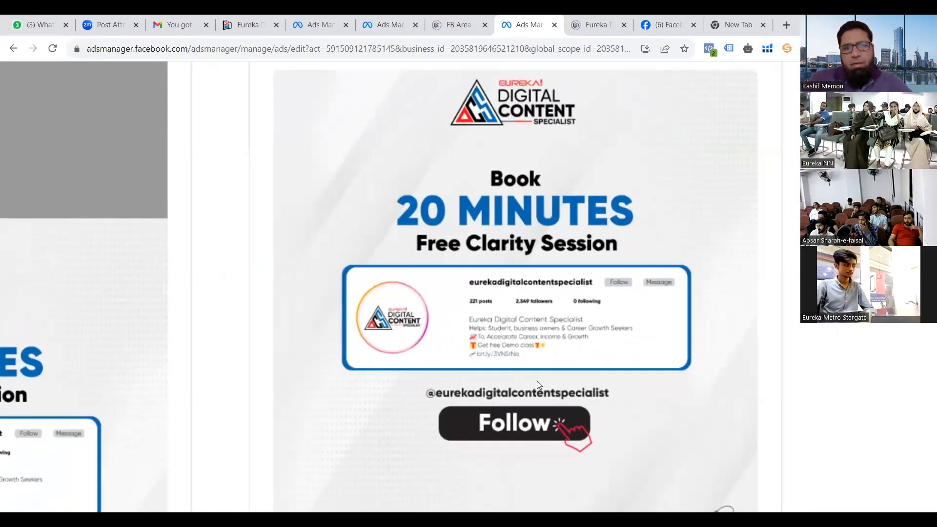
scroll(537, 380, down, 5)
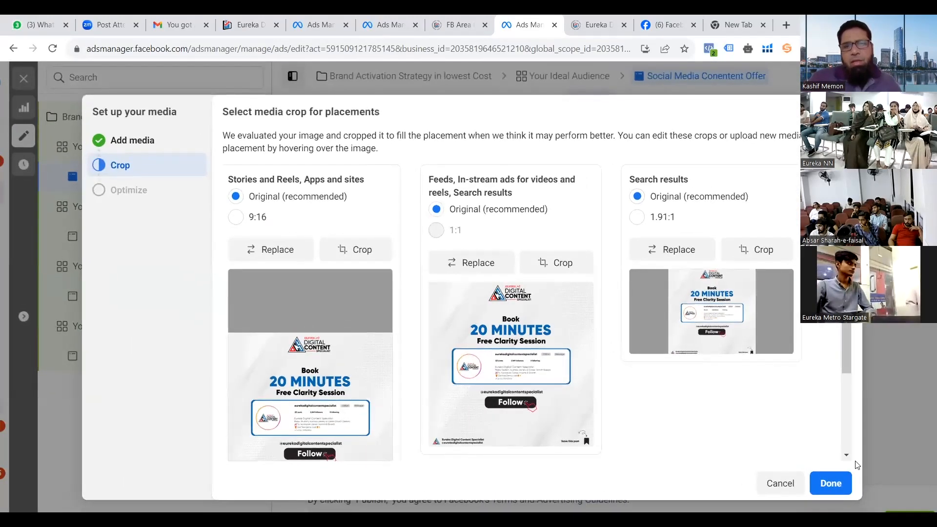
click(830, 483)
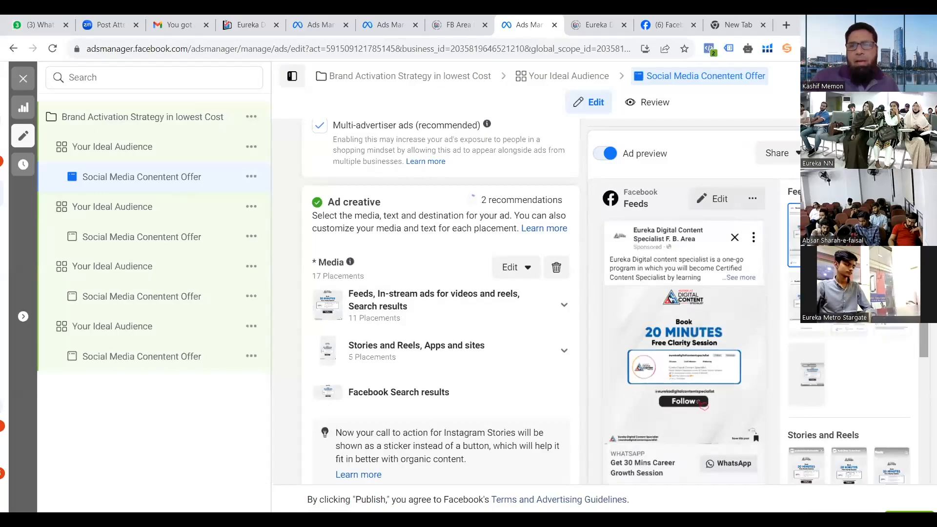
Rename the ad in the first duplicated ad set as Success Story
scroll(367, 173, up, 5)
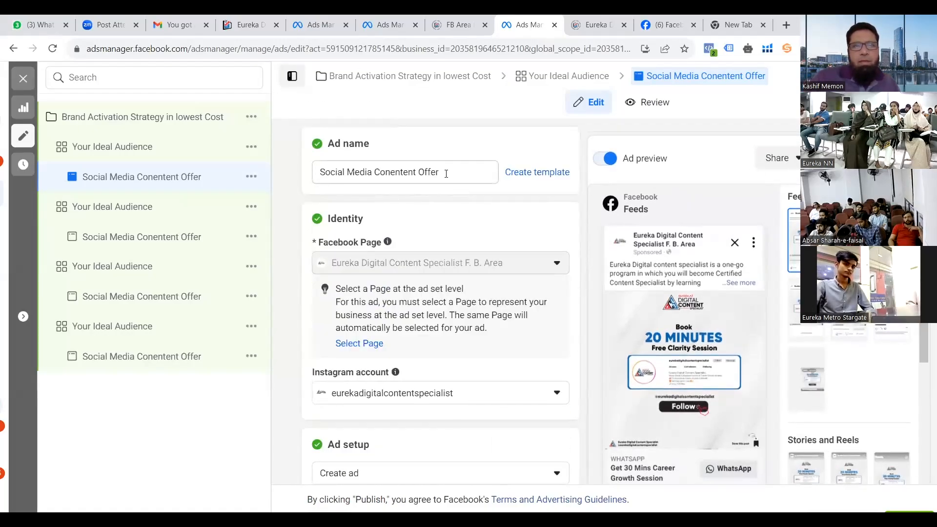
drag(443, 171, 247, 203)
text(S)
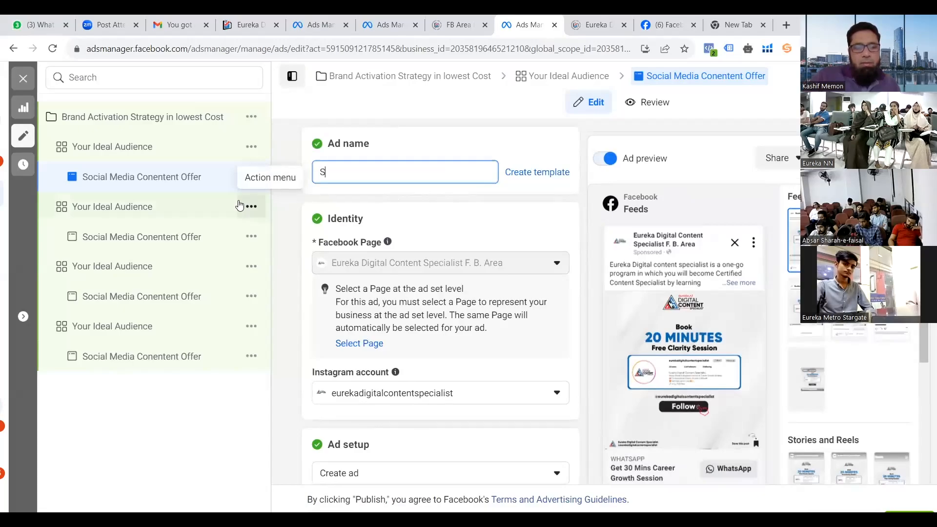
text(uccess Story)
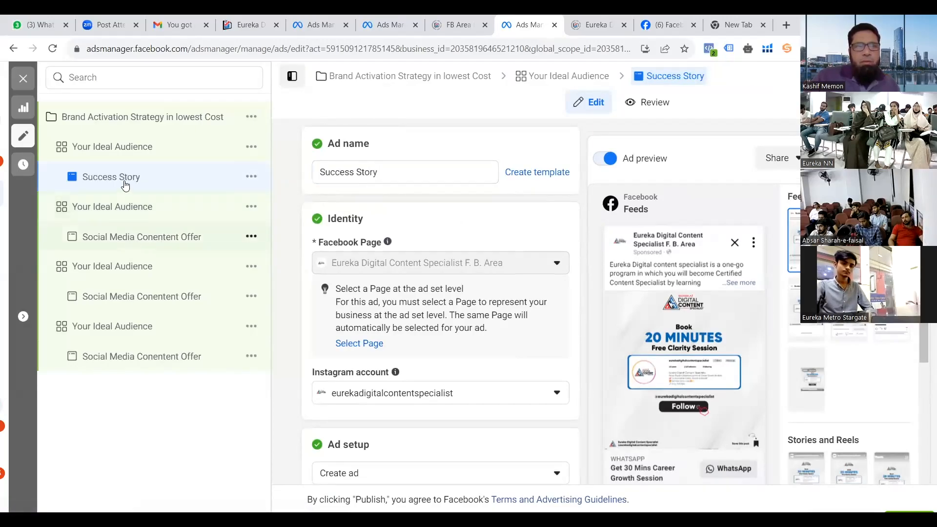
Remove the photography image from the ad in the second ad set and start adding a replacement image
click(122, 236)
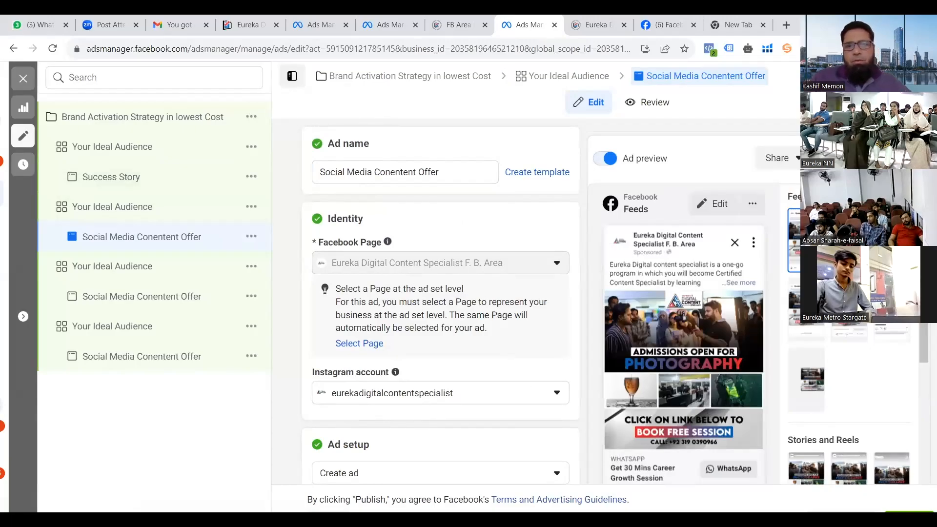
scroll(588, 399, down, 4)
scroll(588, 399, down, 3)
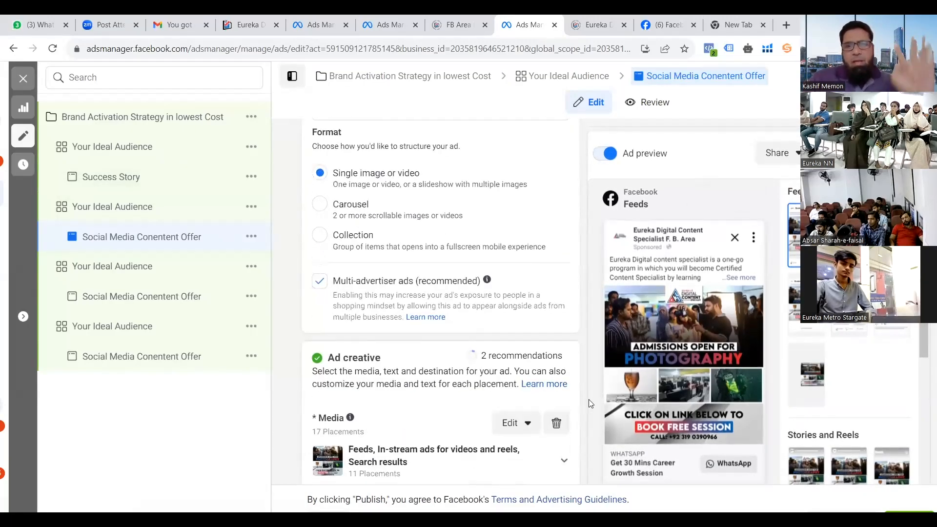
click(556, 423)
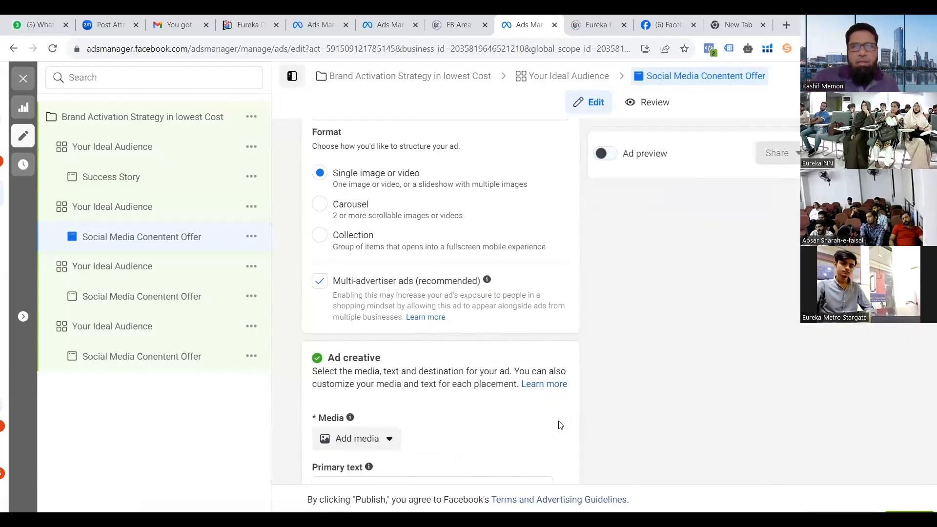
click(386, 440)
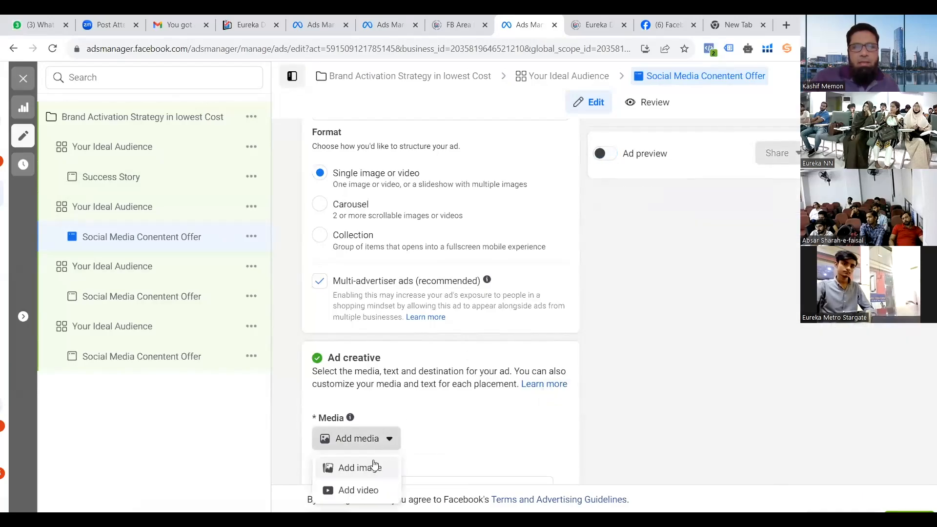
click(361, 468)
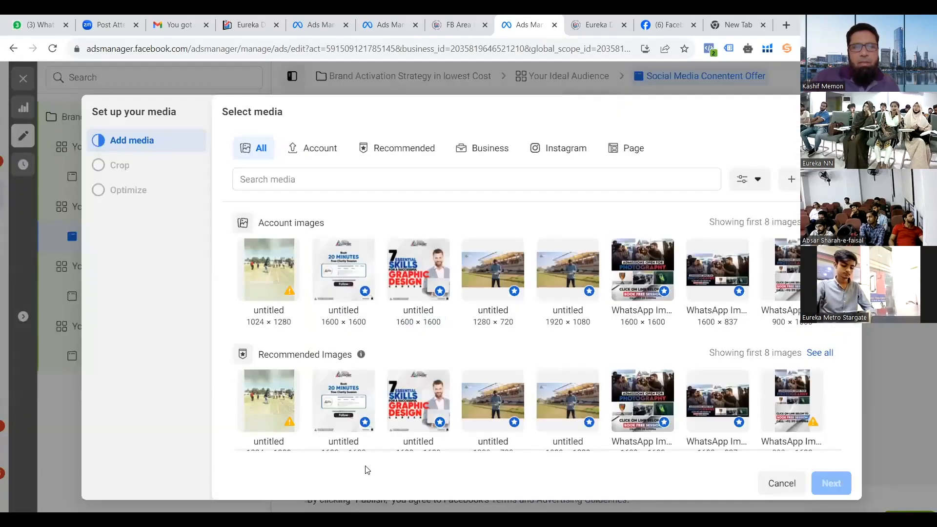
Add the 1600 × 1600 account image 7 Essential Skills for a Successful Graphic Design Career with the recommended placement crops
click(399, 279)
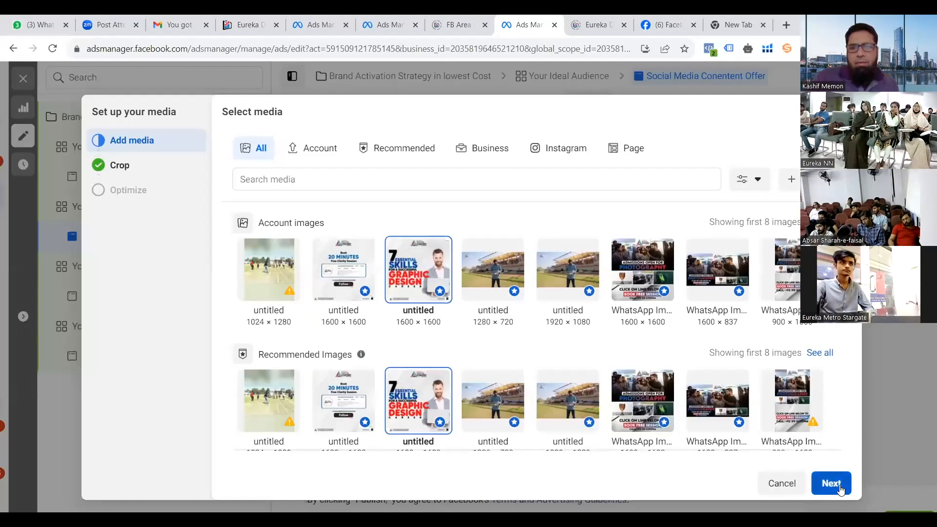
click(831, 483)
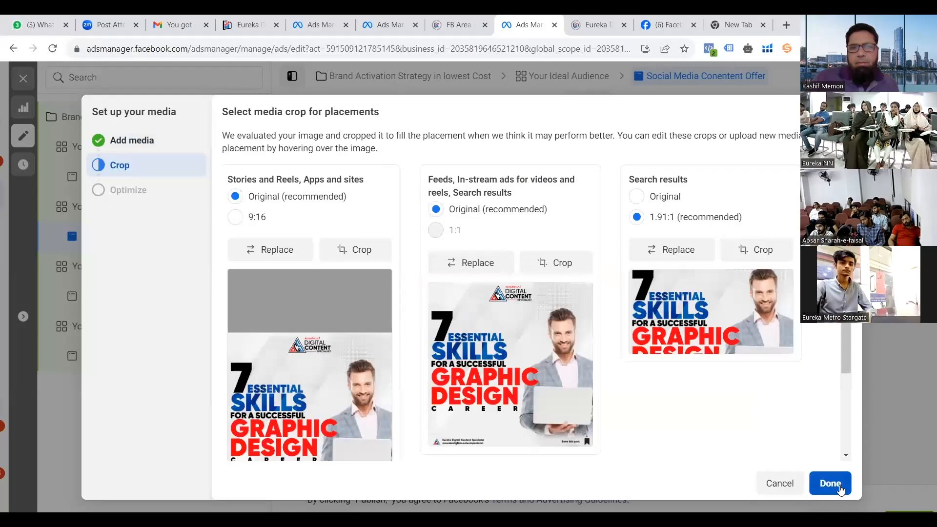
click(840, 488)
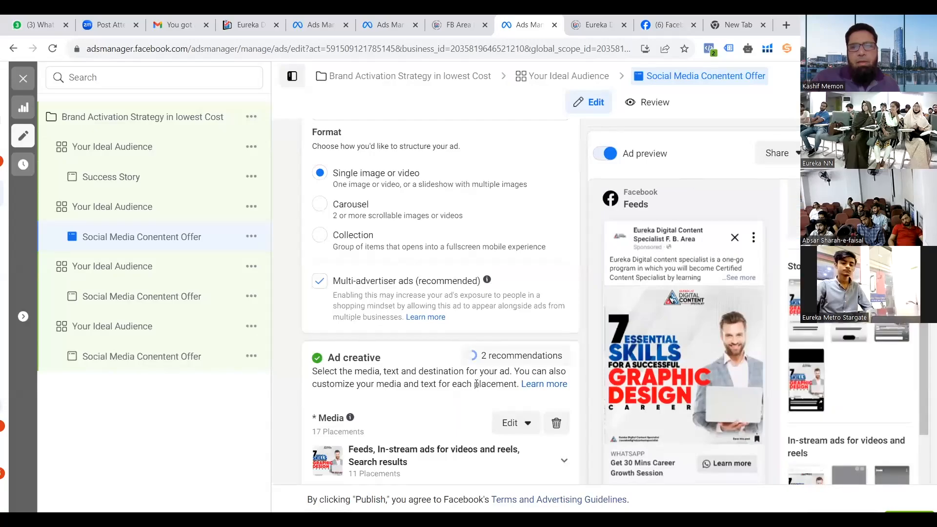
Rename the ad in the second ad set as 7 Essential Skills
scroll(491, 409, down, 3)
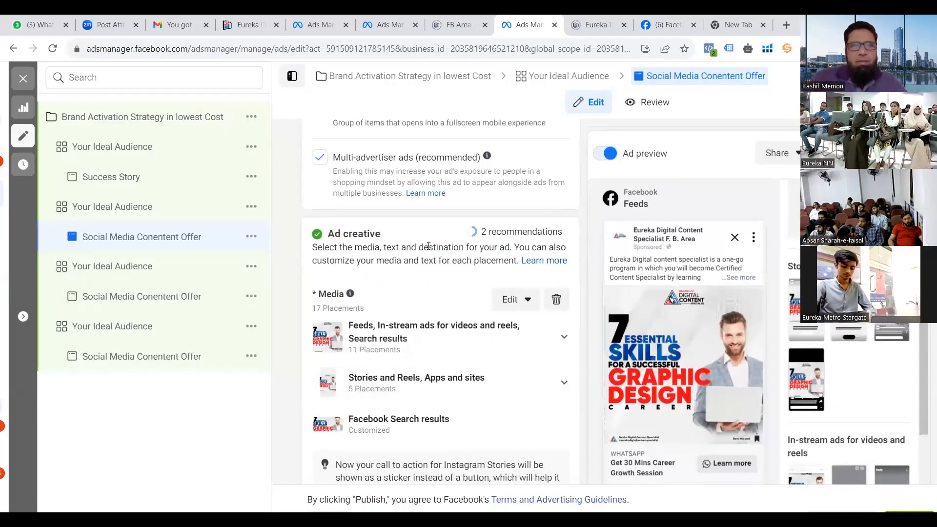
scroll(317, 356, up, 12)
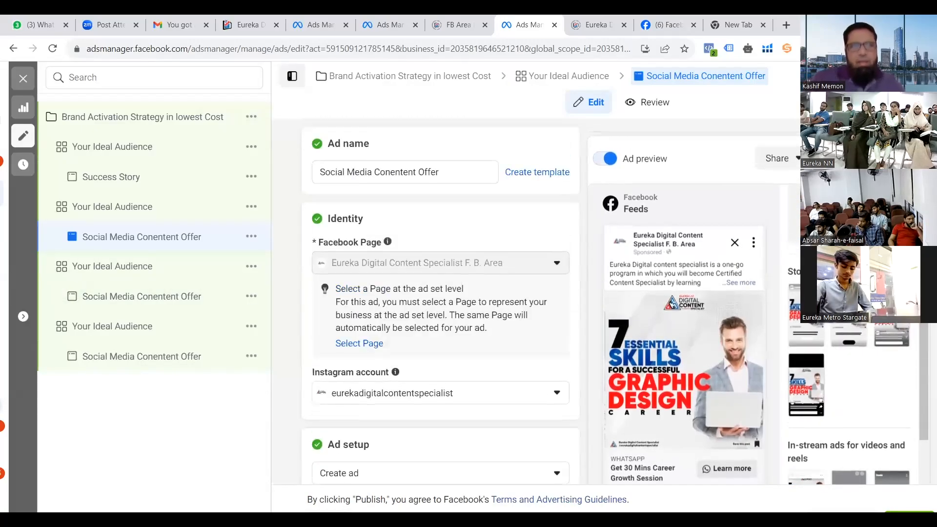
triple_click(434, 172)
text(7 Es)
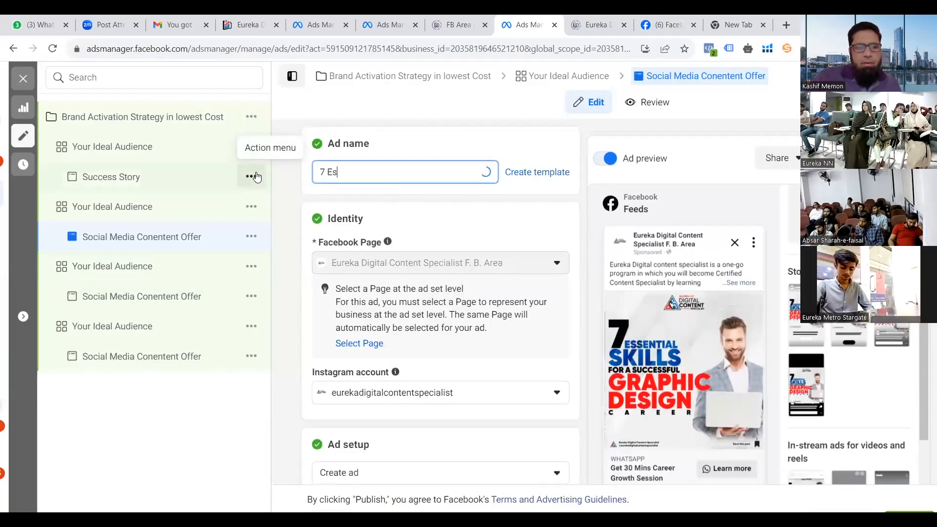
text(sential)
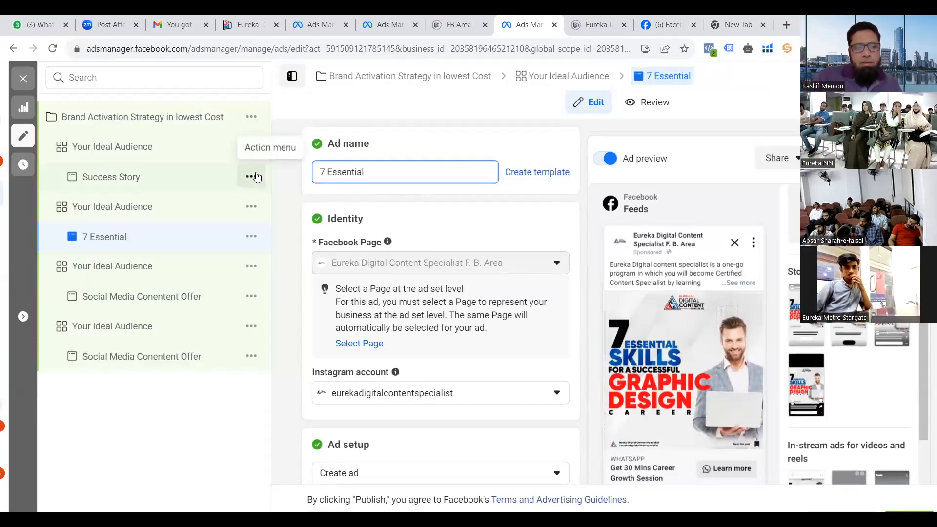
text( Skills)
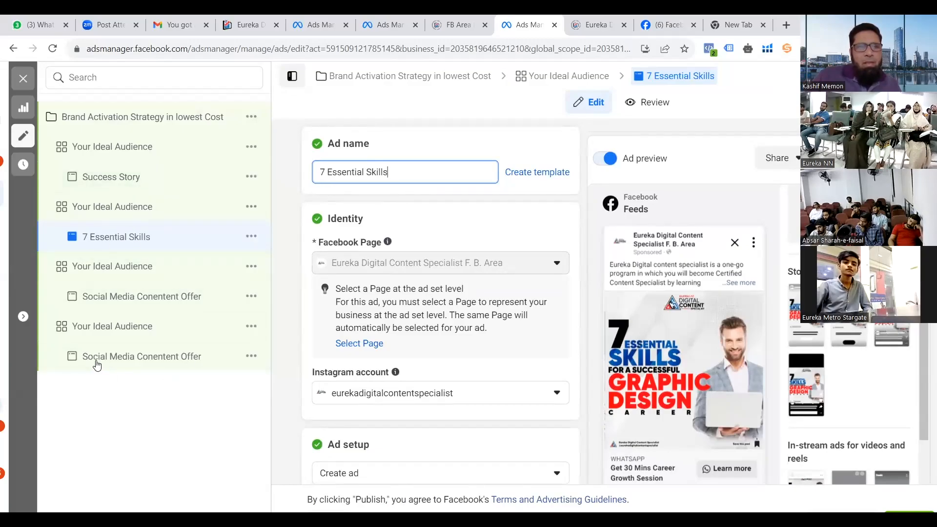
Remove the photography image from the ad in the third ad set and start adding a video in its place
click(114, 300)
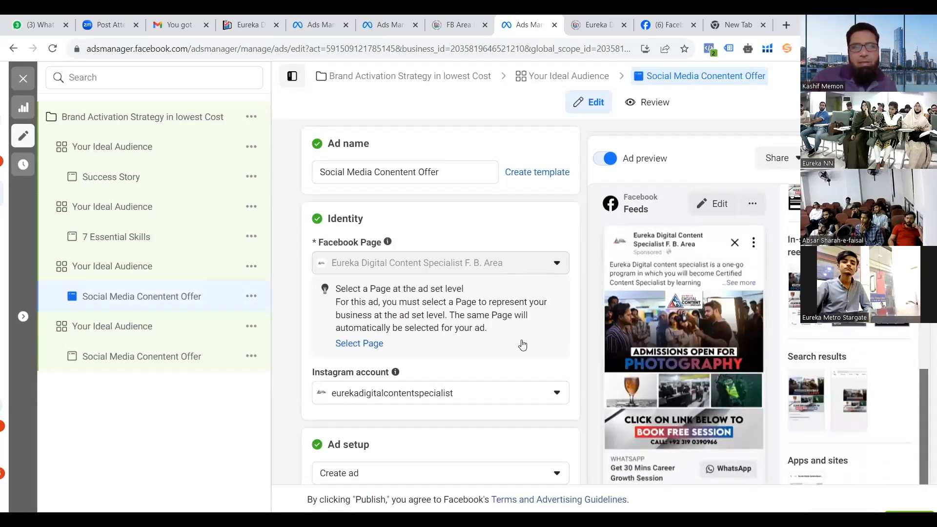
scroll(497, 390, down, 7)
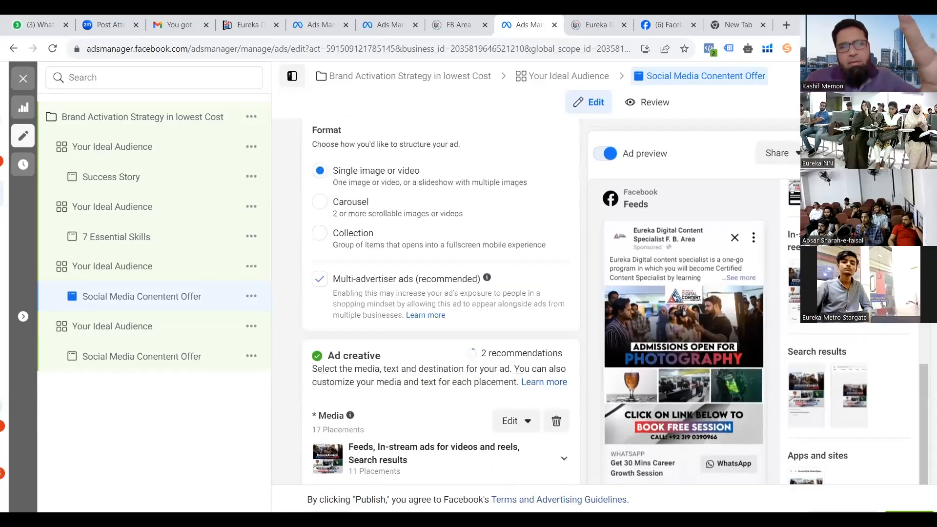
scroll(539, 411, down, 1)
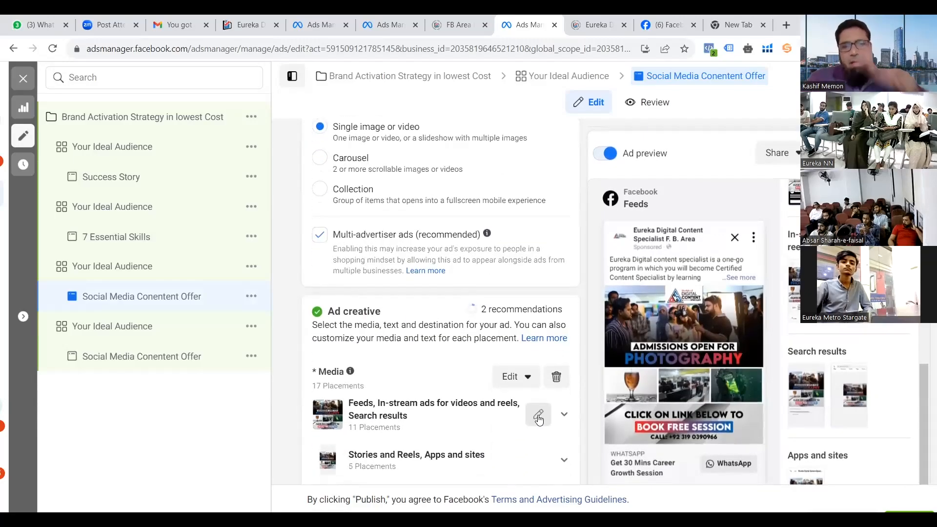
click(556, 377)
click(383, 394)
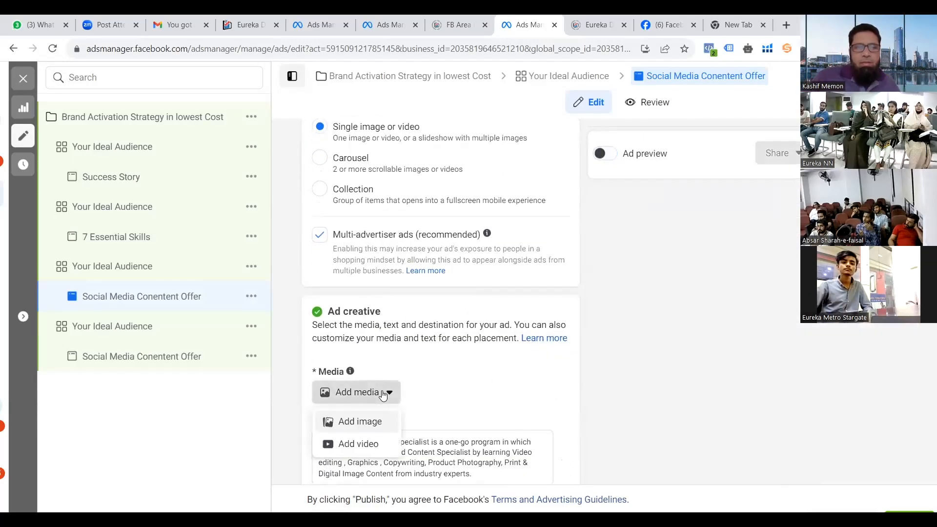
click(351, 443)
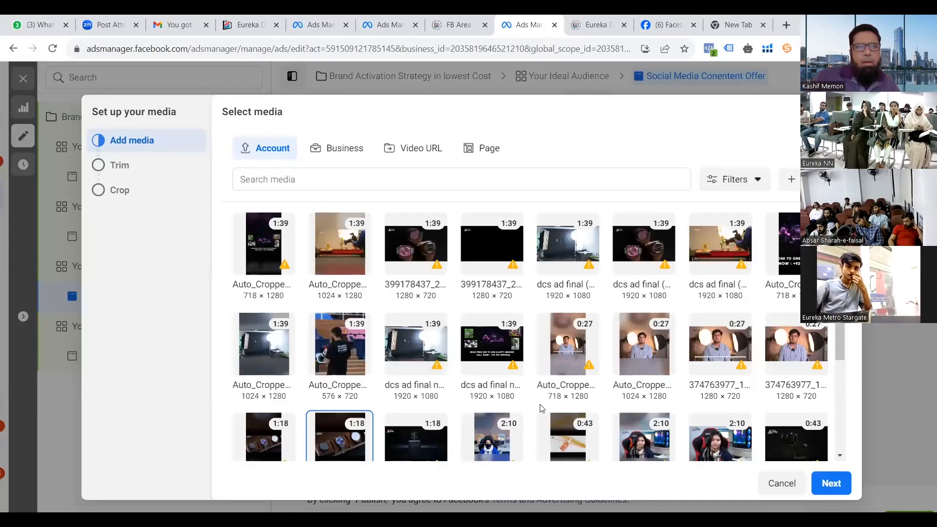
Preview and add the 576 × 720 account video at its full 1:39 length, keeping the preselected placement crops
click(336, 348)
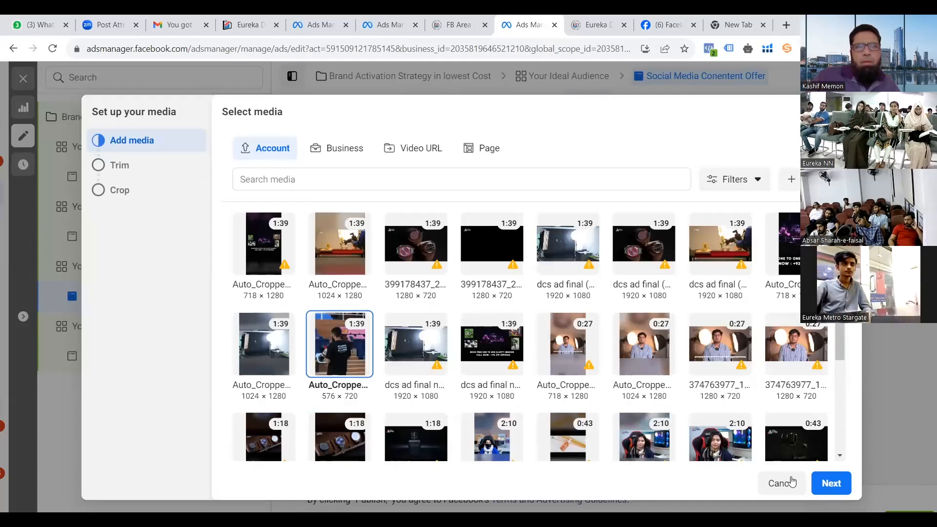
click(825, 485)
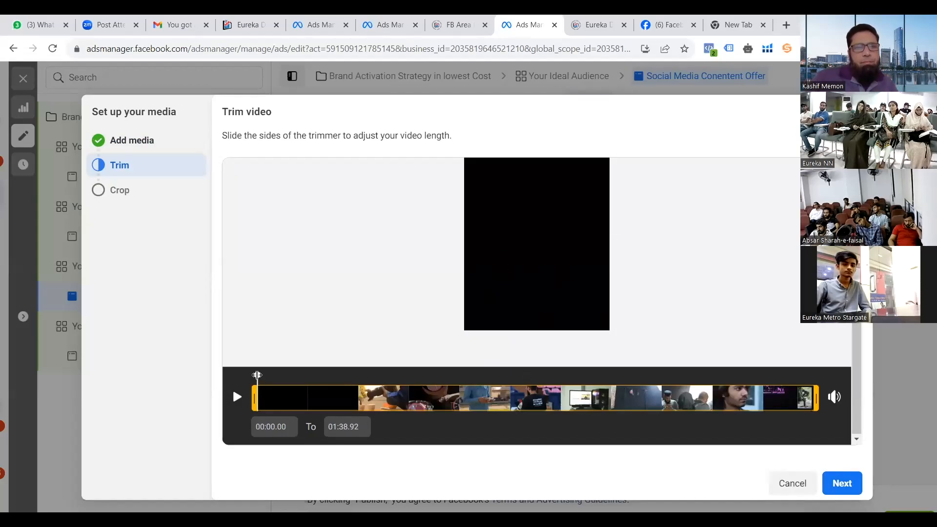
click(237, 397)
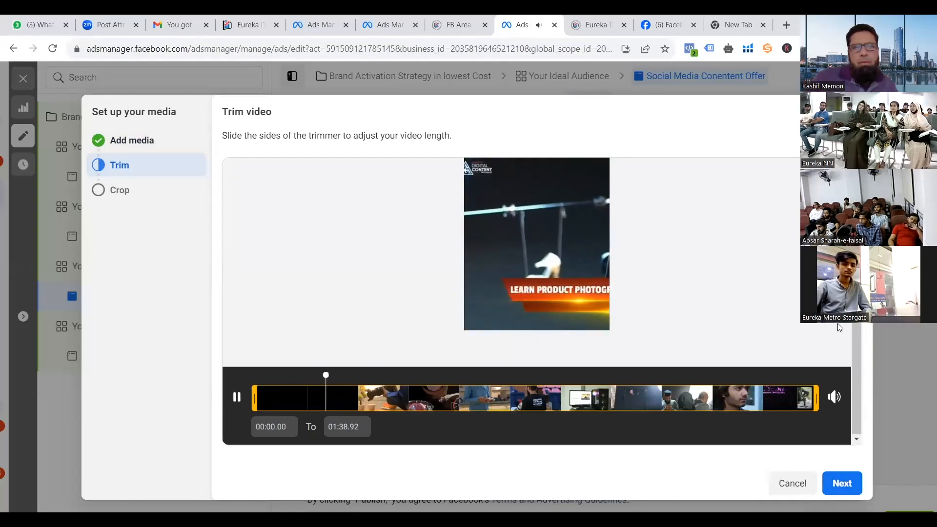
drag(856, 356, 856, 327)
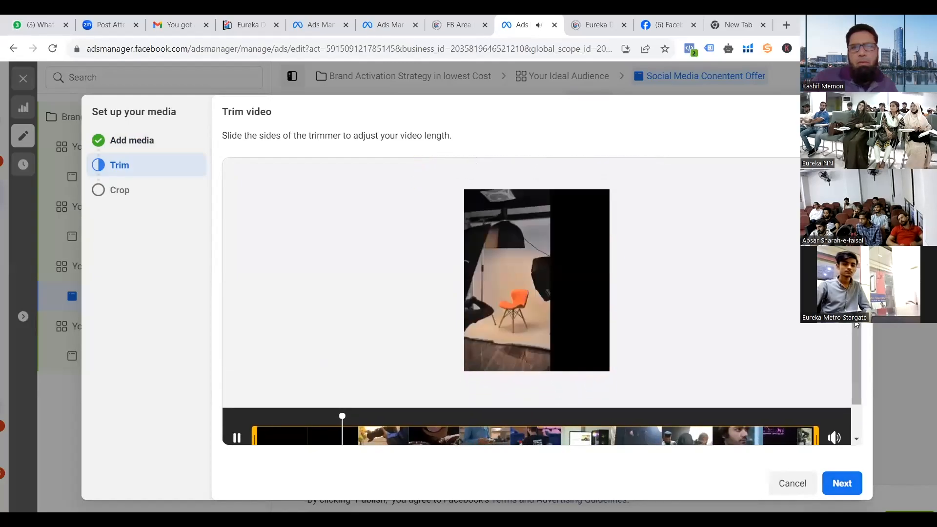
click(840, 488)
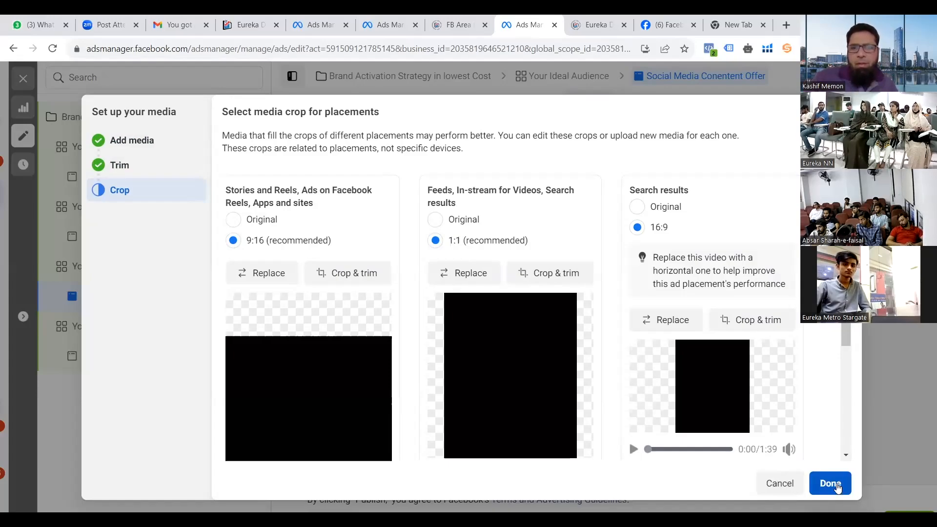
click(830, 483)
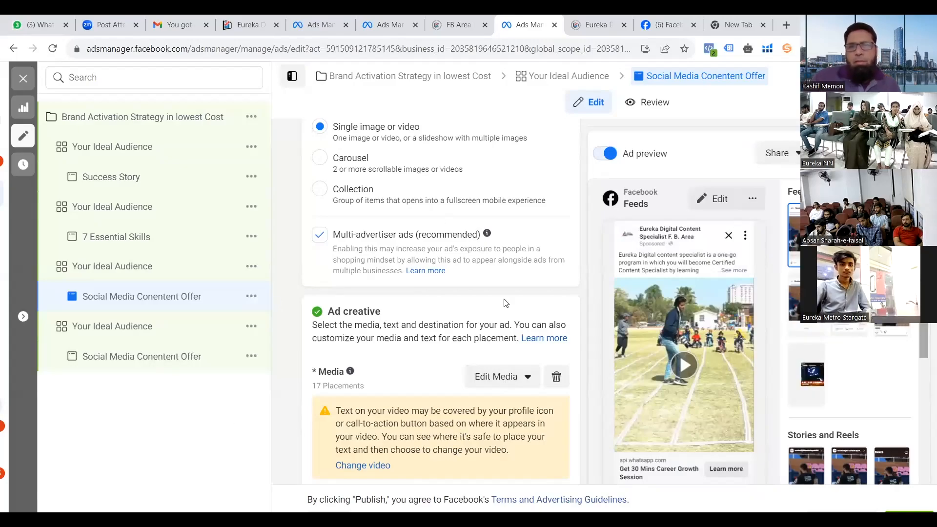
Rename the ad in the third ad set as DCS Video
scroll(505, 303, up, 8)
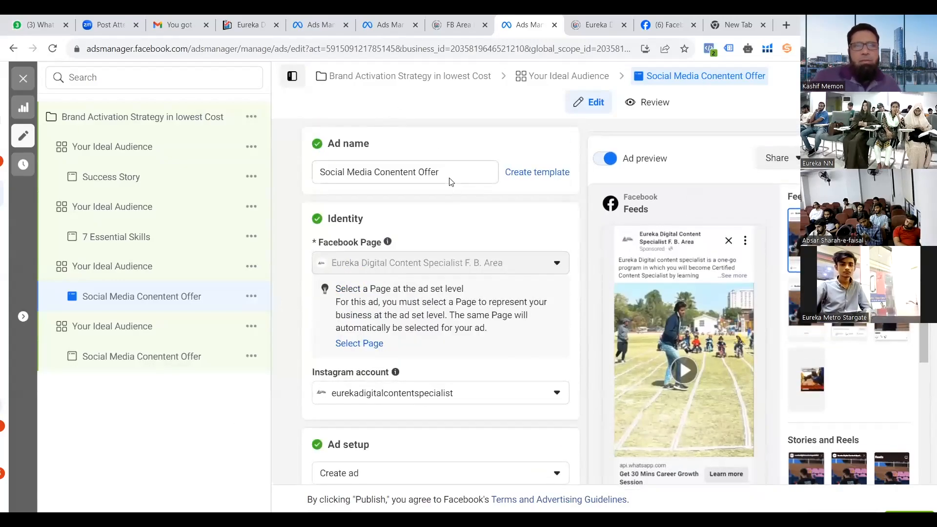
triple_click(449, 174)
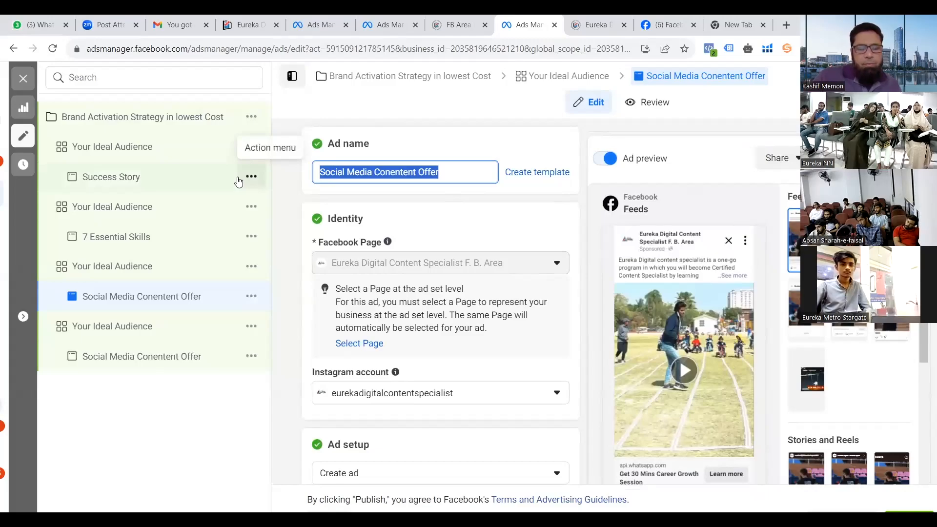
text(DCS V)
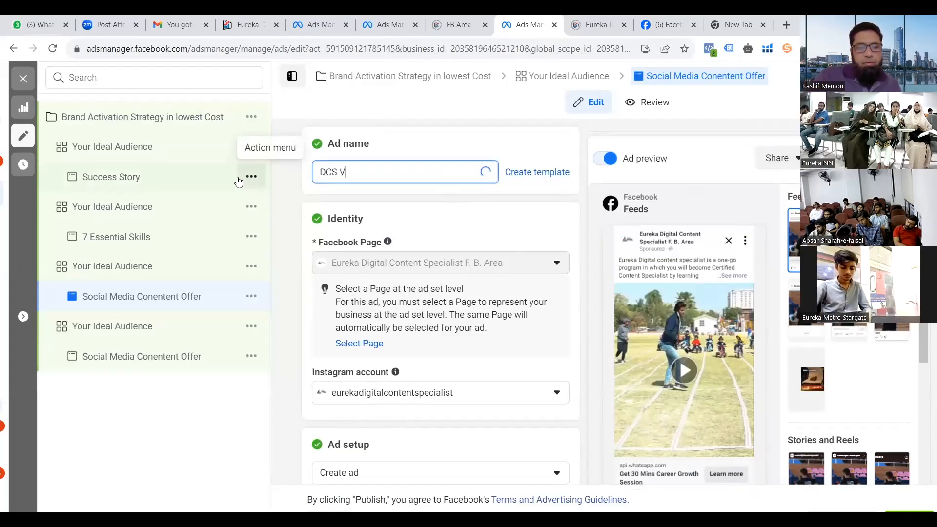
text(ideo)
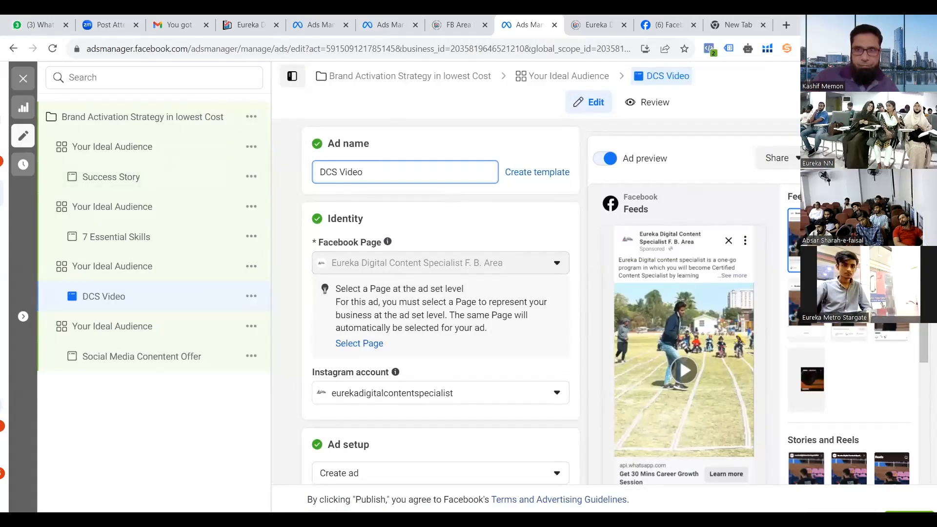
Review the first ad set's settings and the names and creatives of the ads across the campaign's ad sets
drag(924, 278, 924, 463)
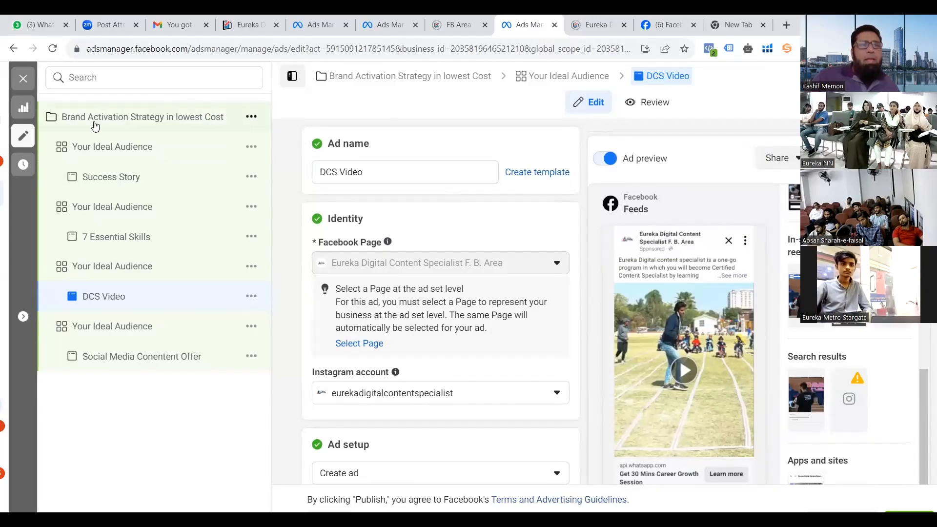
click(101, 155)
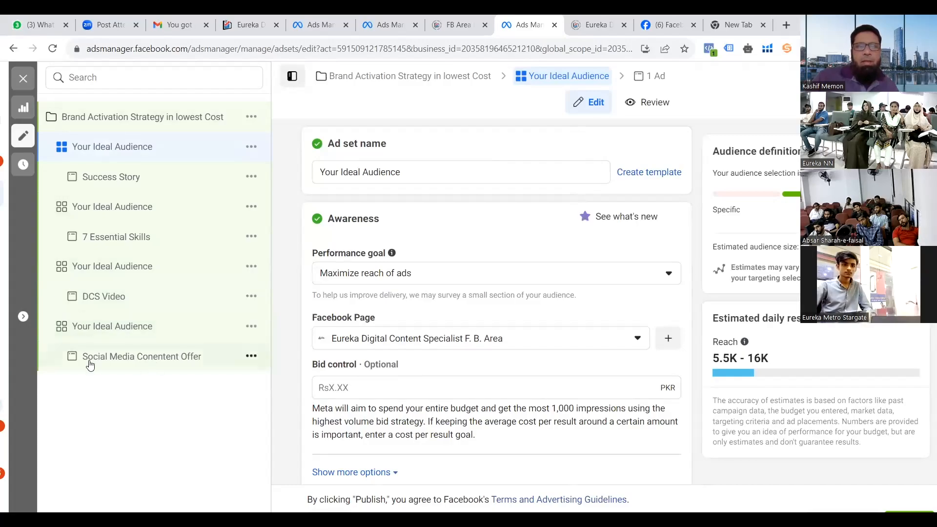
click(127, 358)
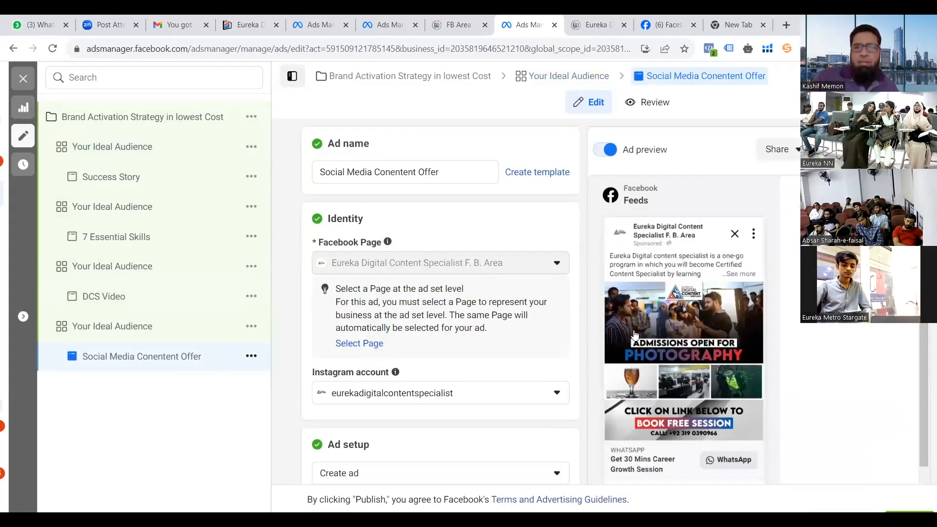
click(109, 303)
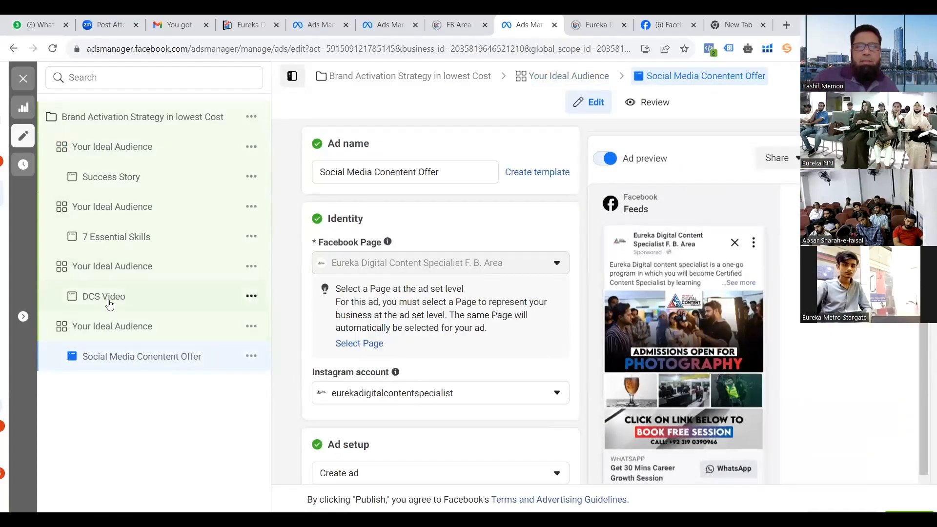
click(103, 243)
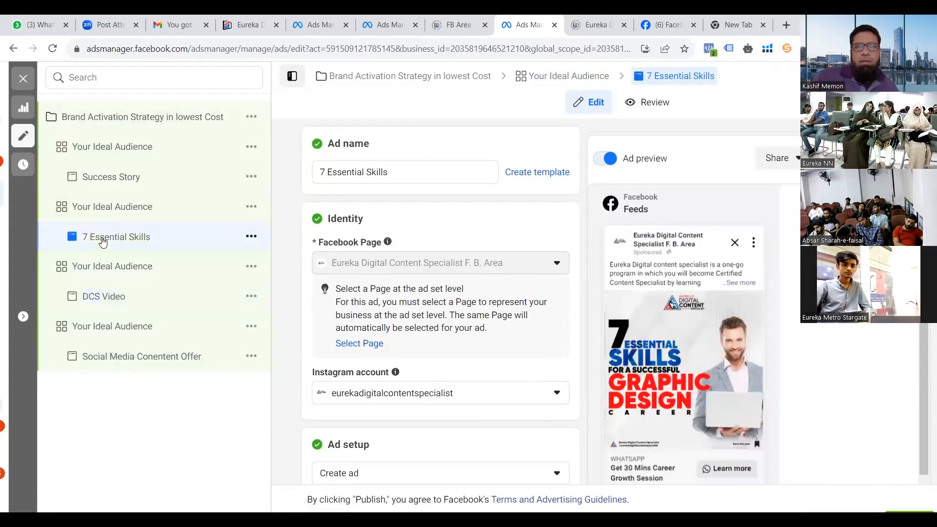
click(111, 179)
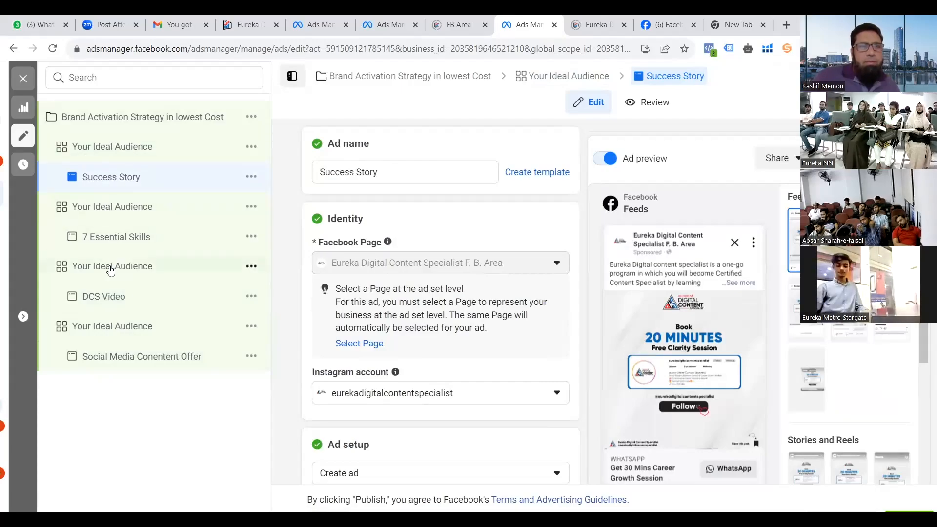
click(153, 154)
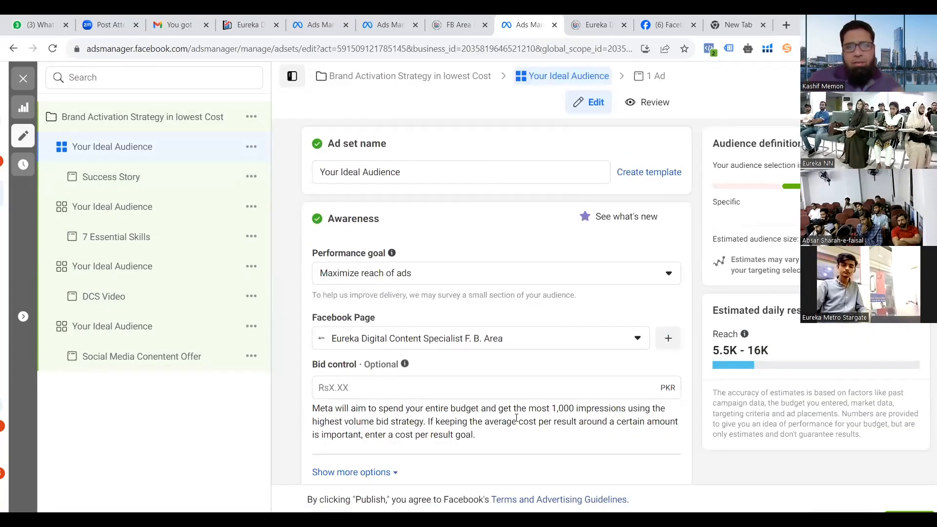
Review the first ad set's frequency cap, budget and schedule, and the campaign's A/B test and Advantage campaign budget settings
scroll(517, 411, down, 2)
scroll(517, 411, down, 3)
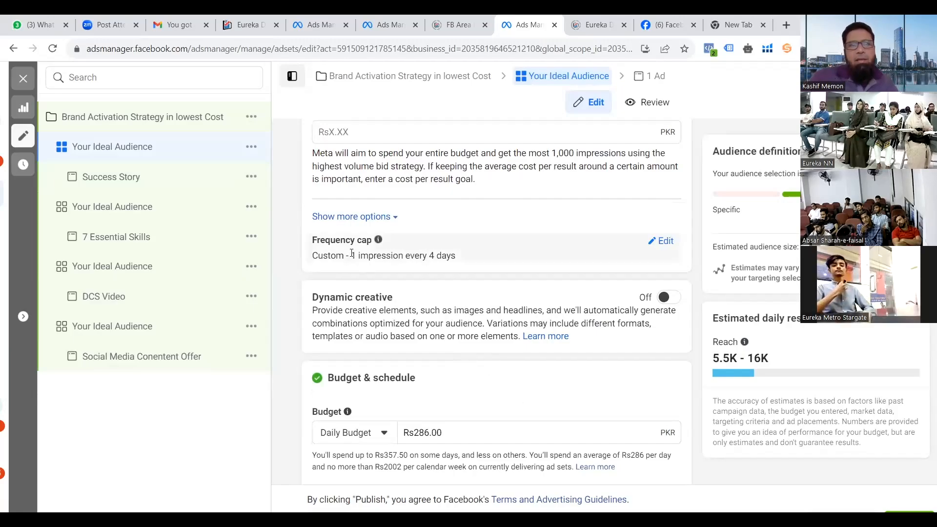
drag(352, 254, 459, 255)
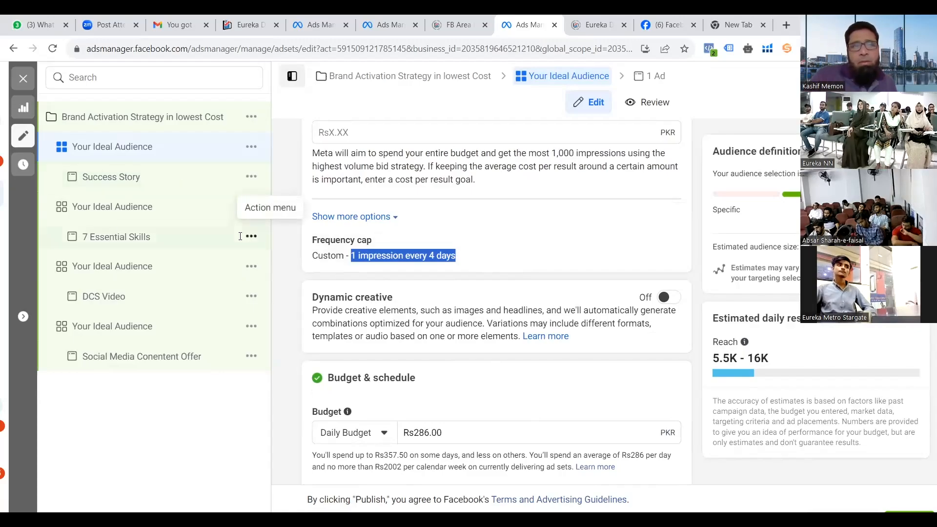
scroll(391, 196, down, 10)
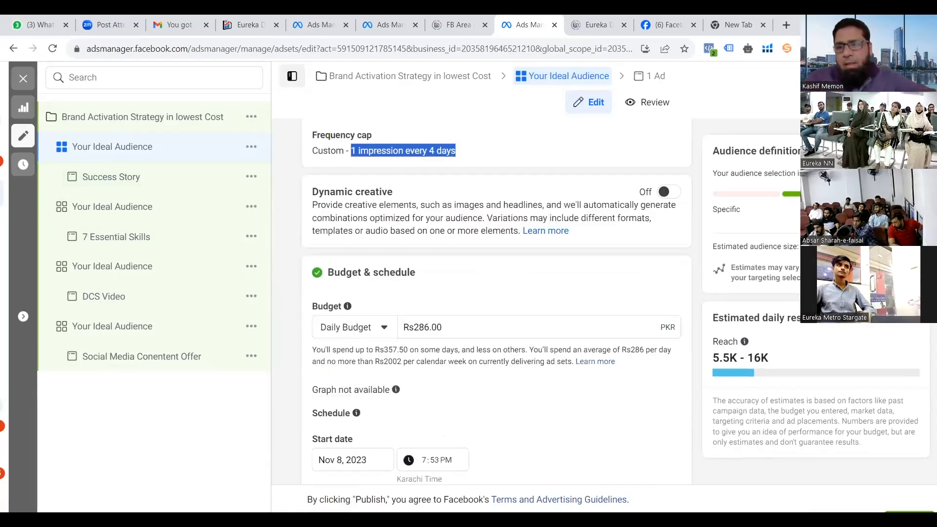
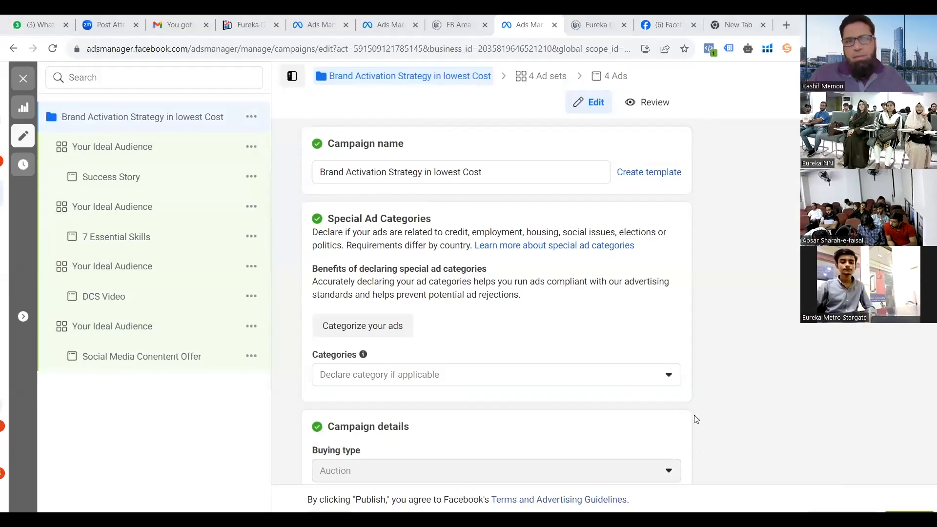
scroll(575, 426, down, 10)
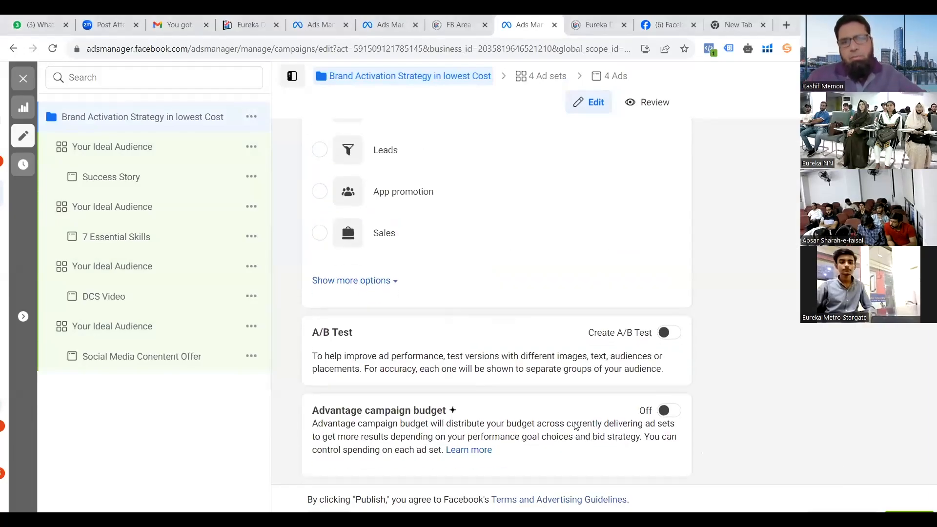
scroll(574, 424, up, 10)
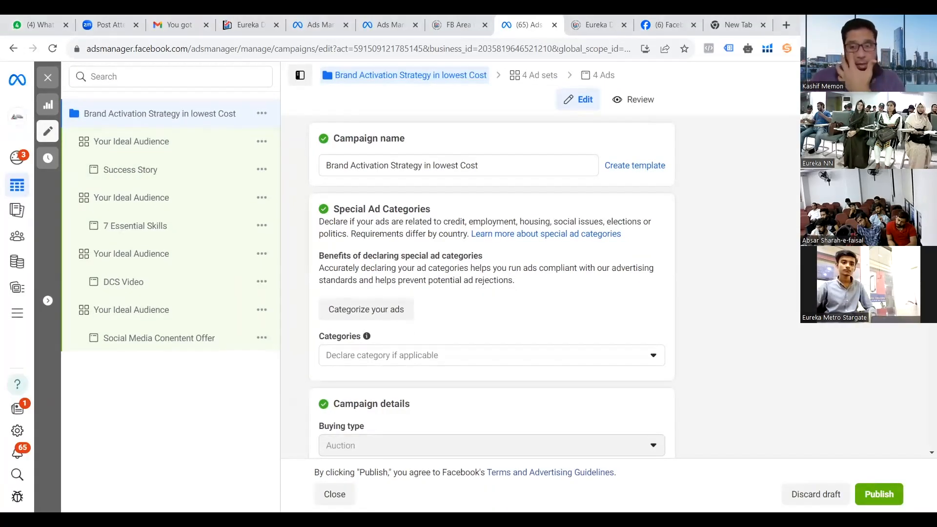
click(878, 494)
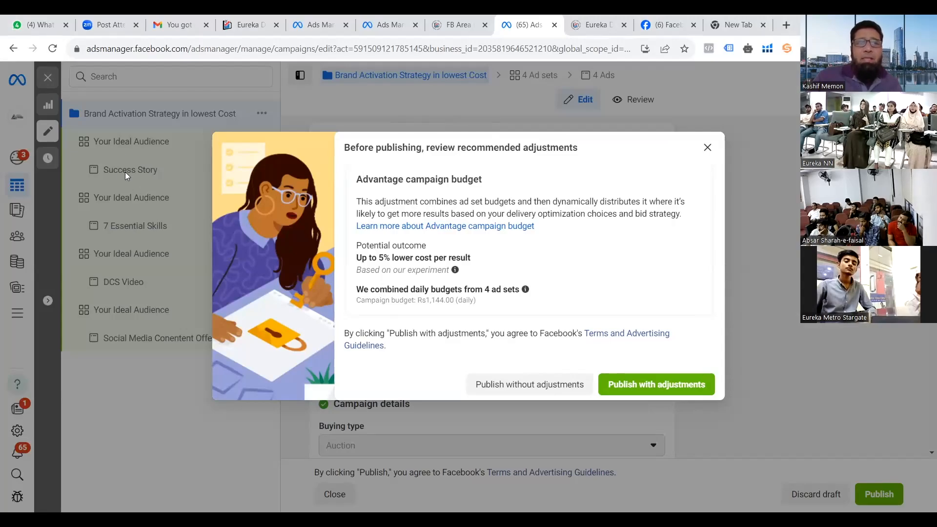
click(707, 148)
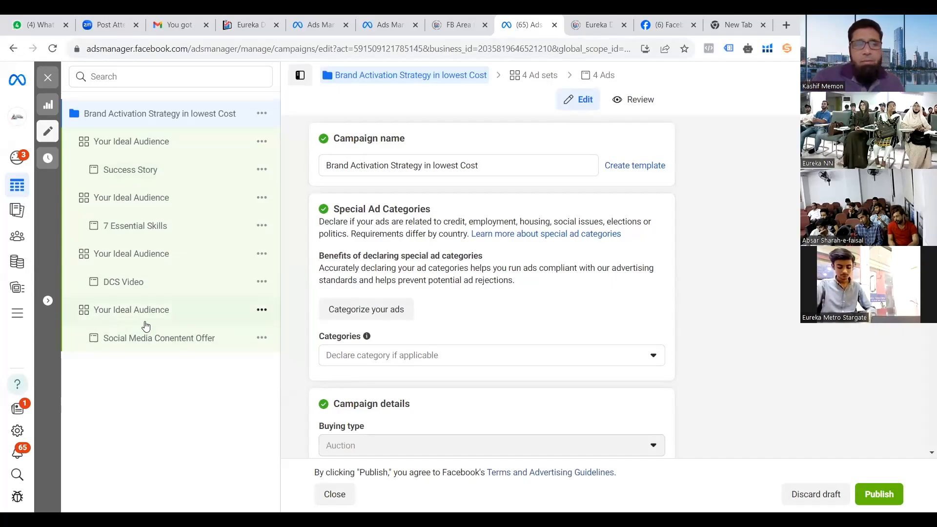
click(271, 345)
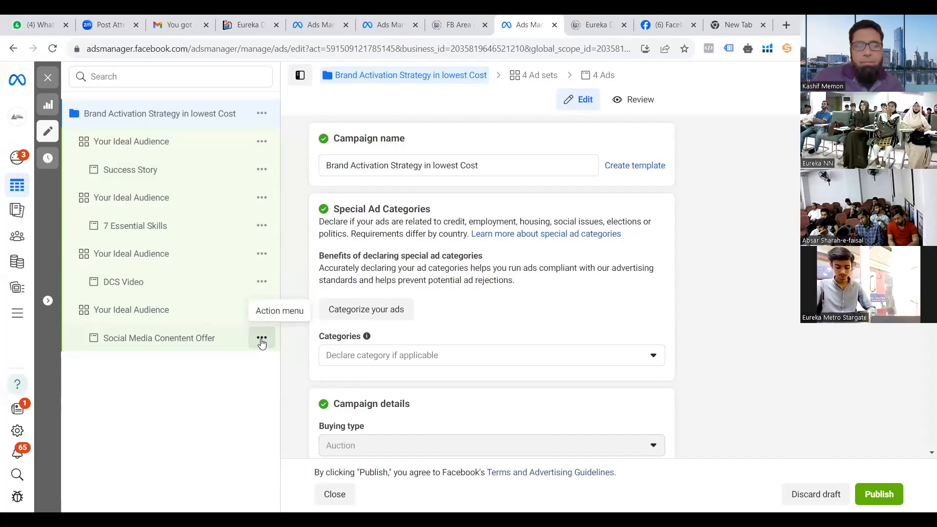
click(262, 340)
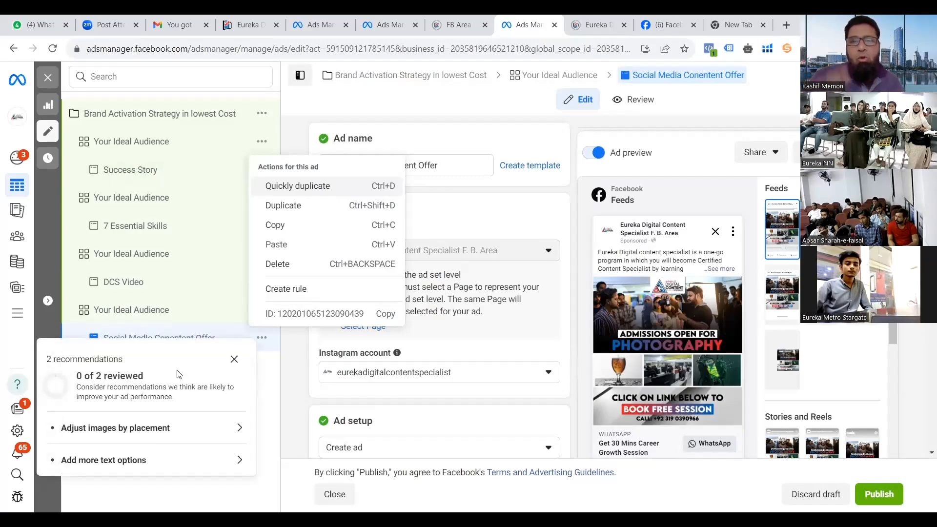
click(212, 116)
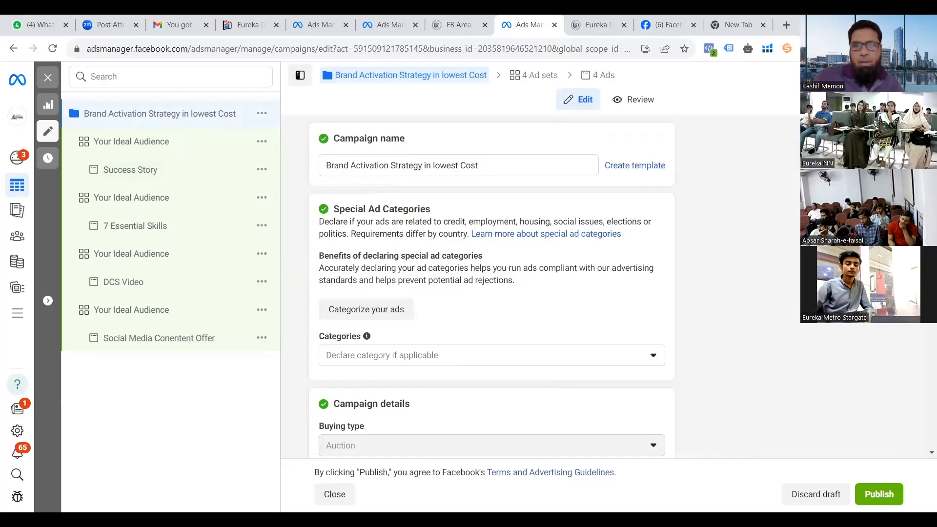
Publish the campaign with its ad sets and ads, without the recommended Advantage campaign budget adjustment
scroll(924, 484, down, 10)
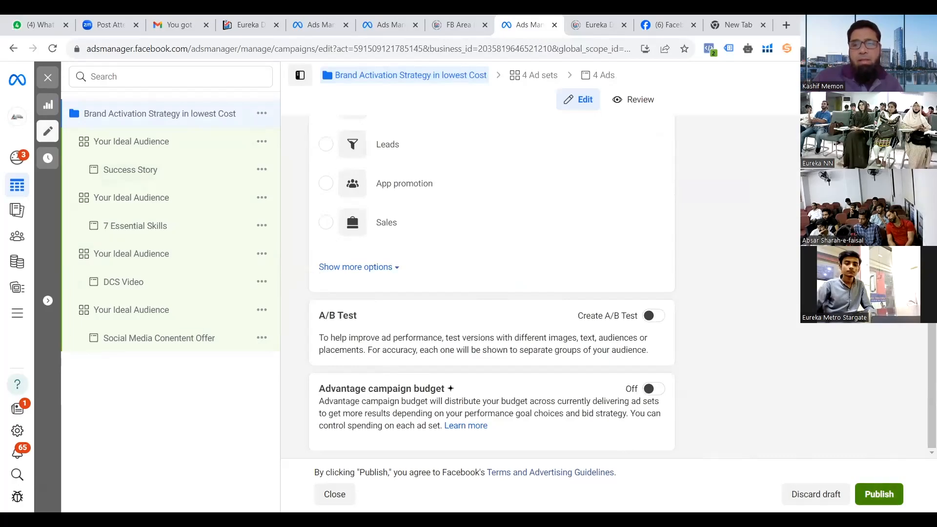
click(878, 494)
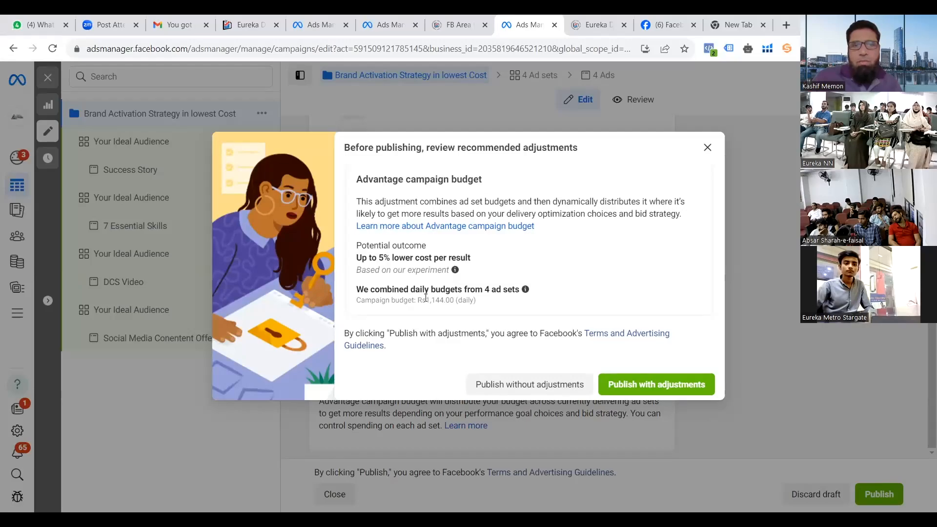
drag(425, 299, 454, 301)
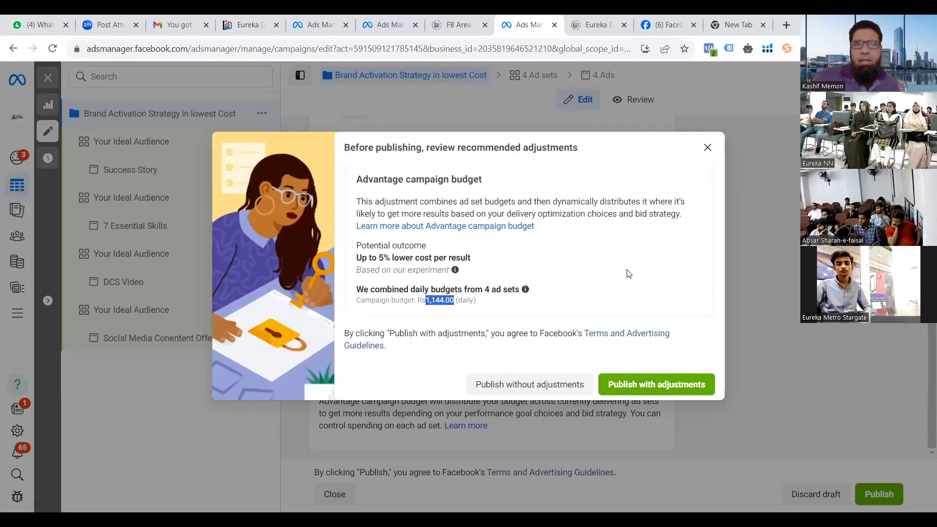
click(542, 393)
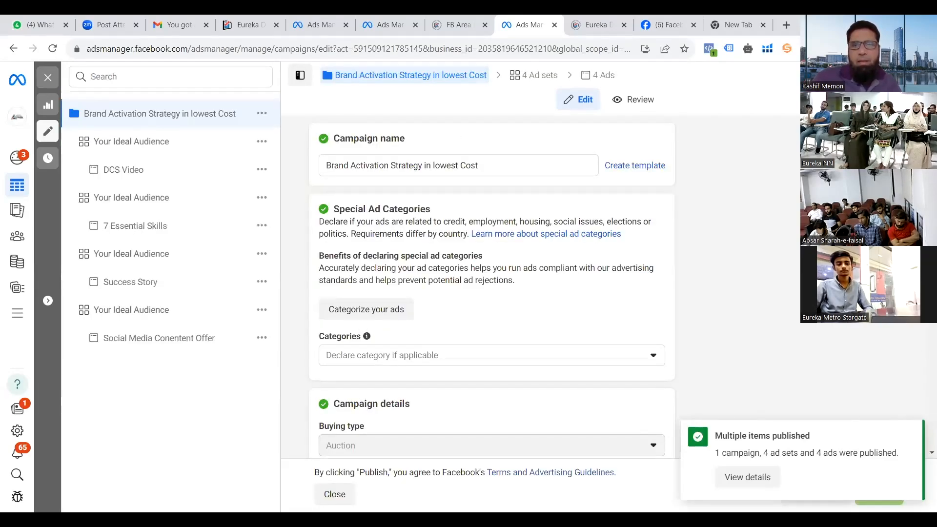
Start creating an A/B test from the published campaign, using a copy of the ad as the second version
scroll(924, 416, down, 6)
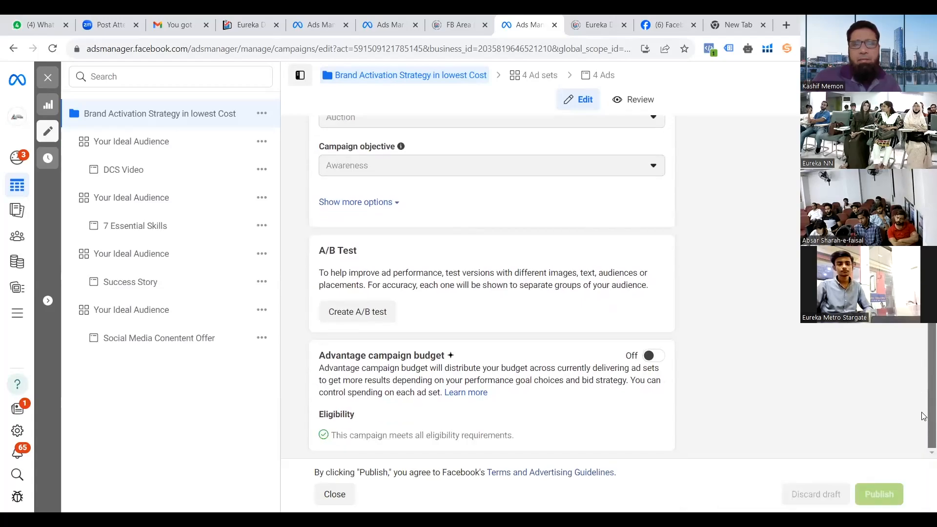
scroll(924, 416, up, 4)
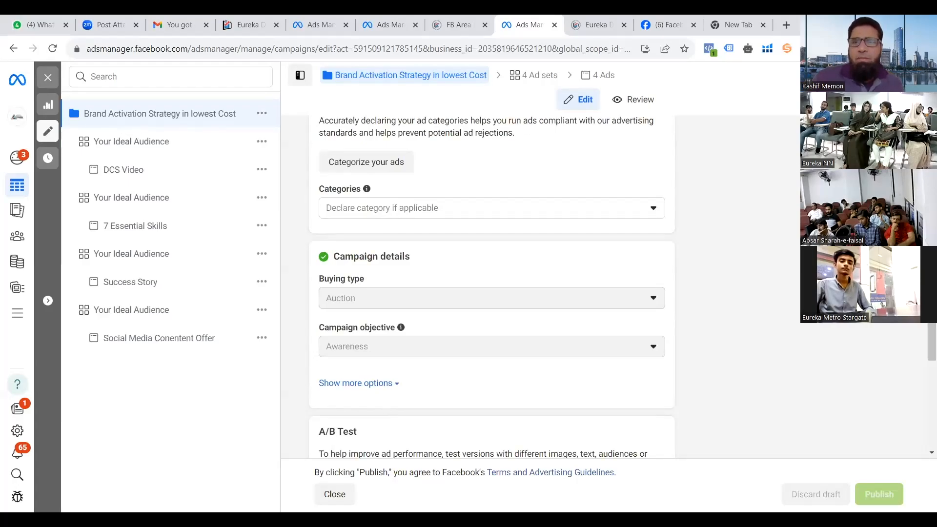
scroll(492, 287, down, 1)
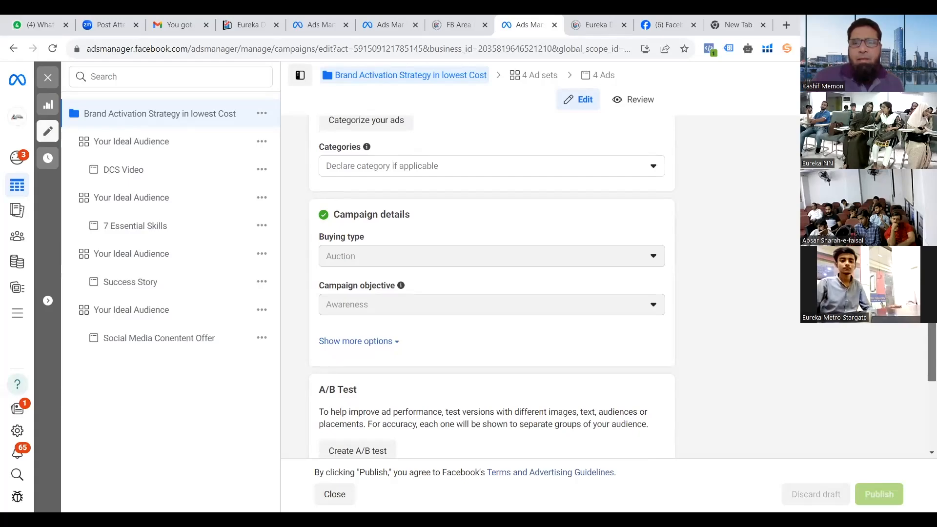
scroll(491, 287, down, 2)
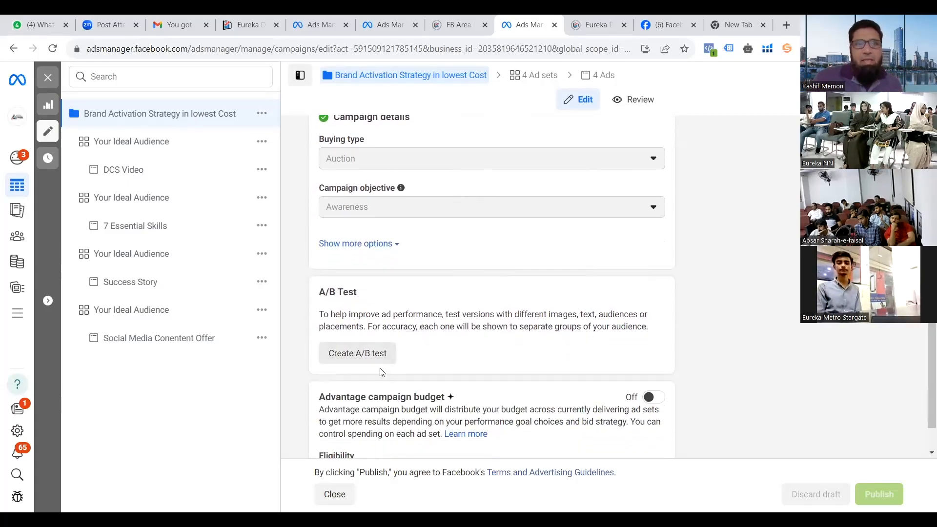
click(345, 359)
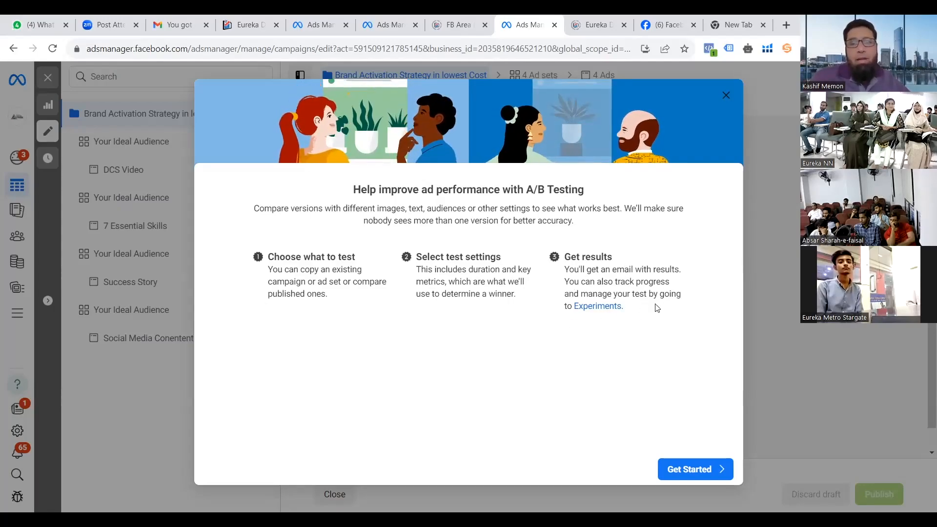
click(693, 469)
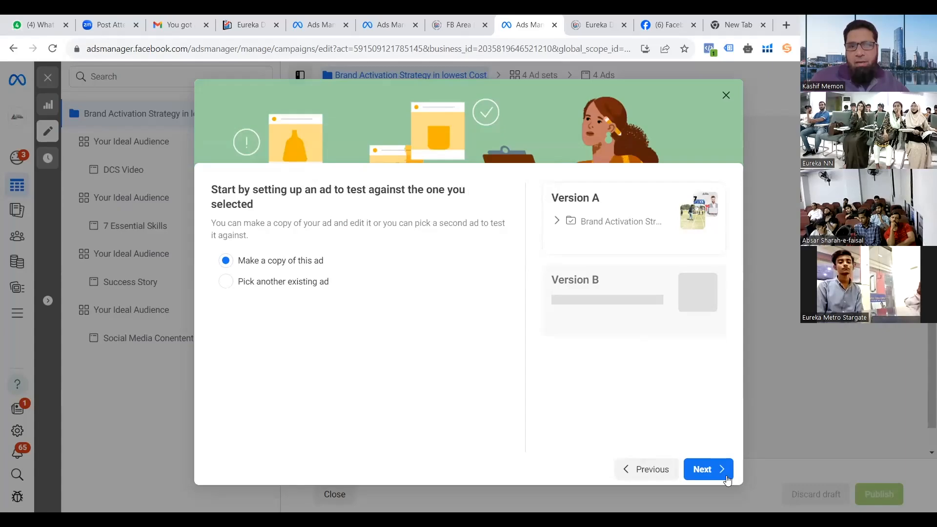
click(709, 470)
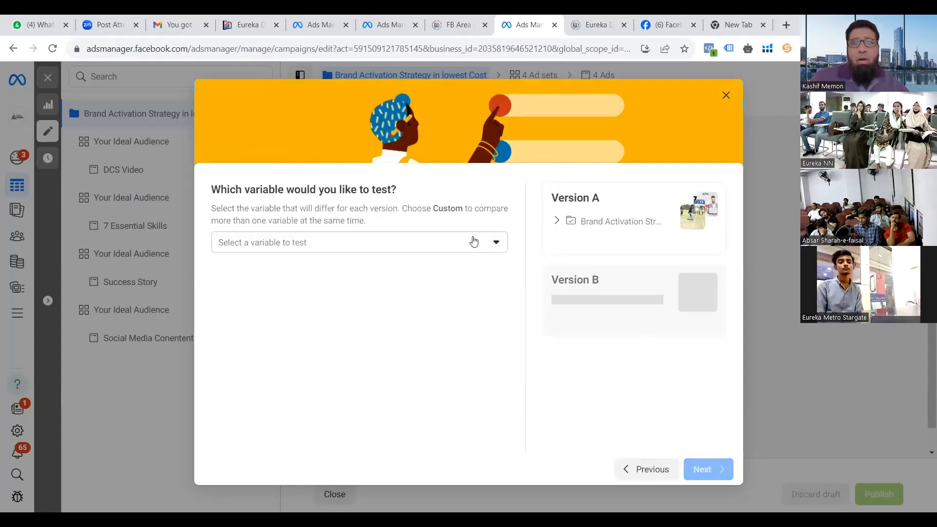
Set Audience as the variable to test and choose the Your Ideal Audience ad set with the photography image to copy
click(473, 241)
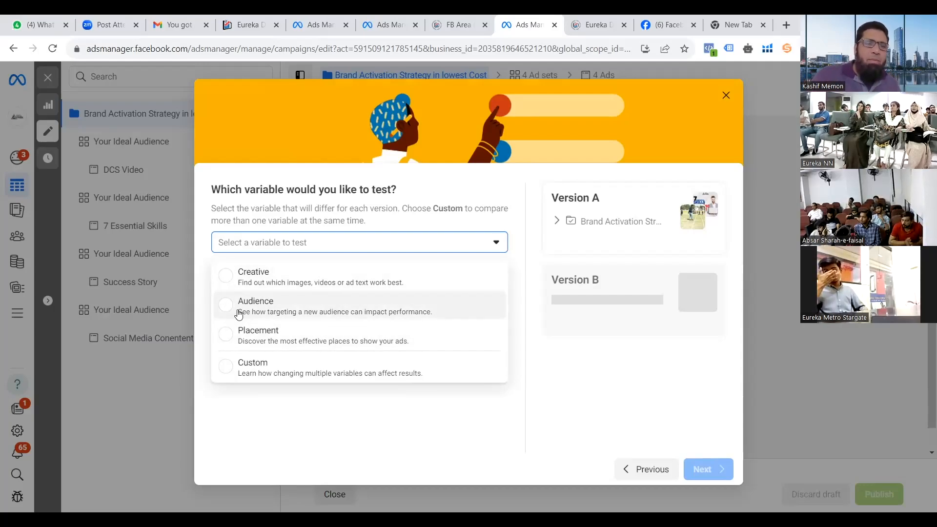
click(222, 314)
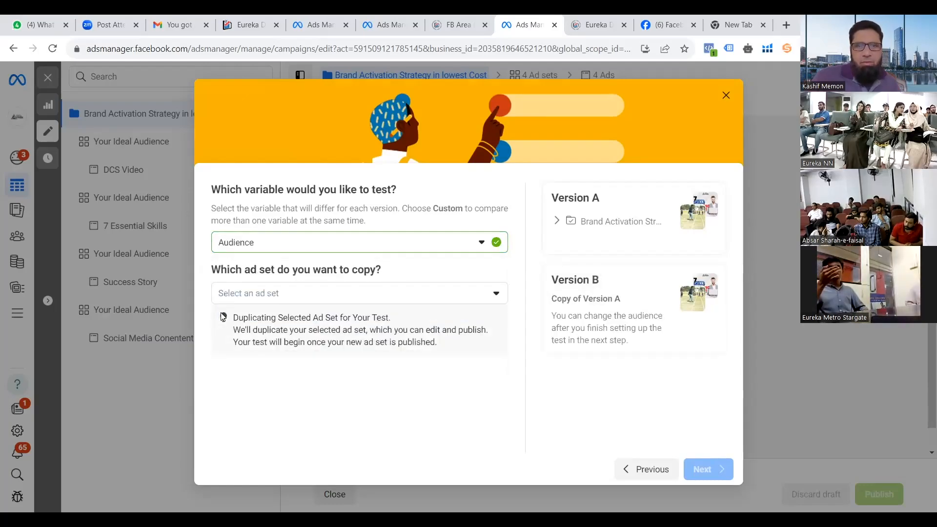
click(343, 296)
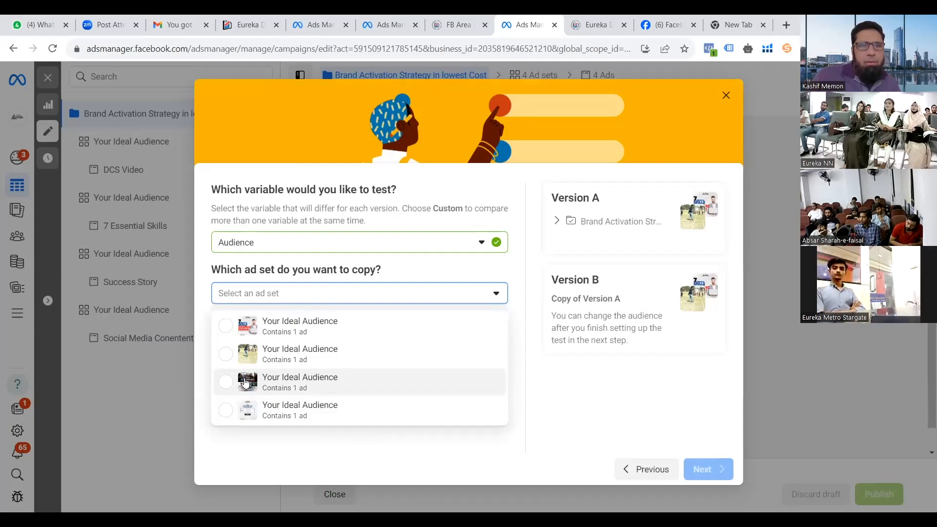
click(227, 384)
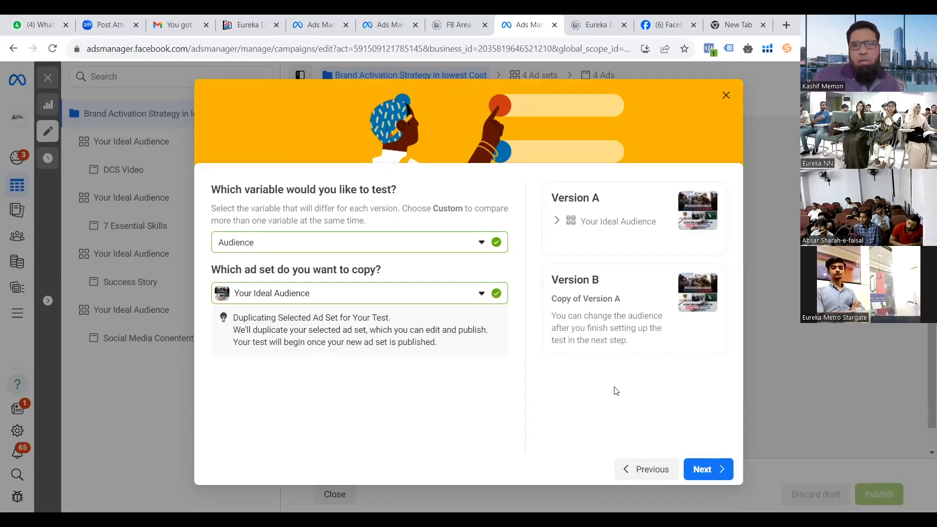
click(715, 473)
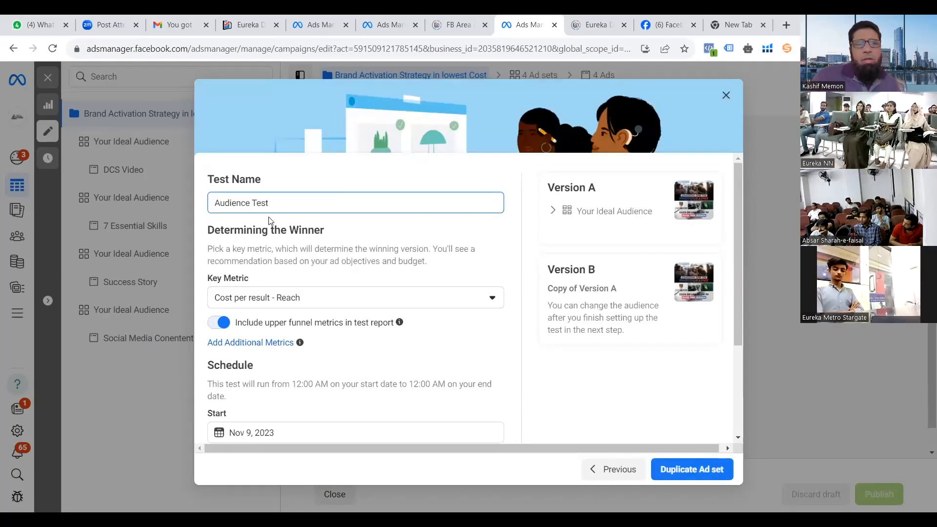
Name the A/B test Foodies Audiernce Test
drag(277, 205, 137, 177)
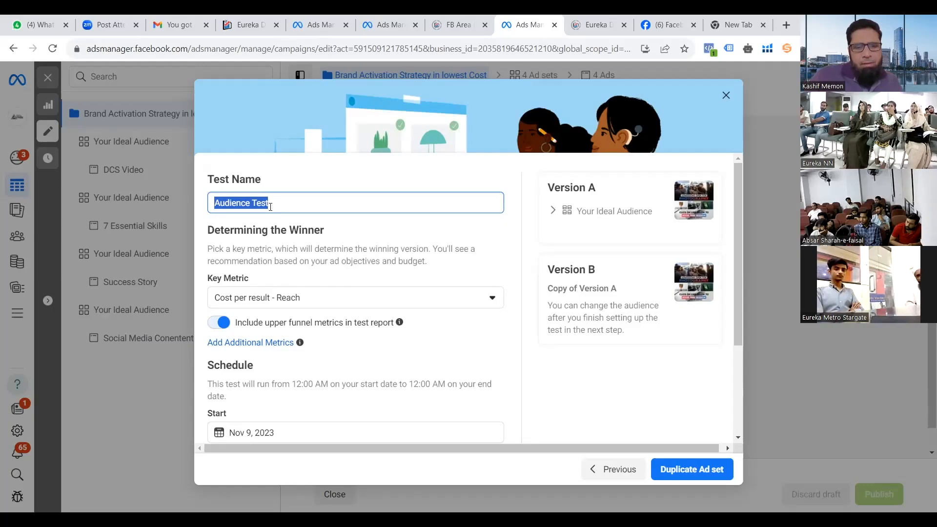
text(Foodi)
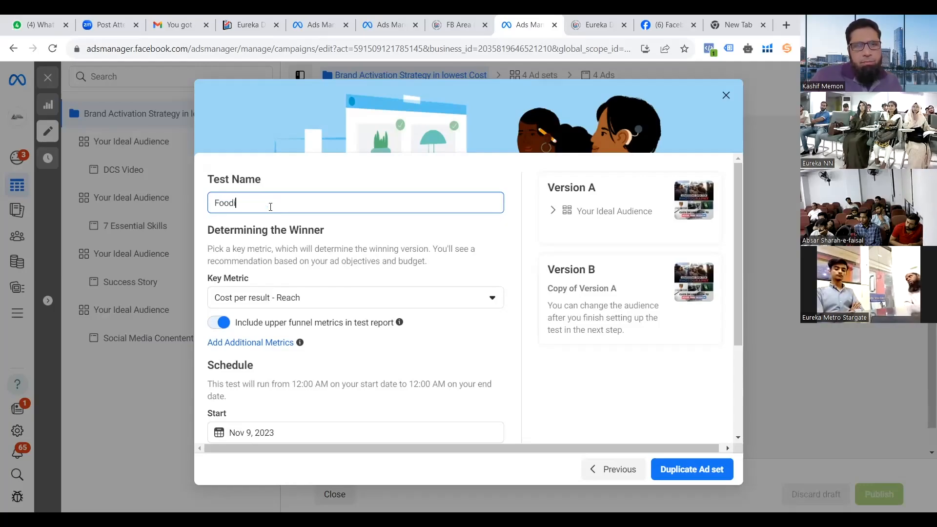
text(es Audi)
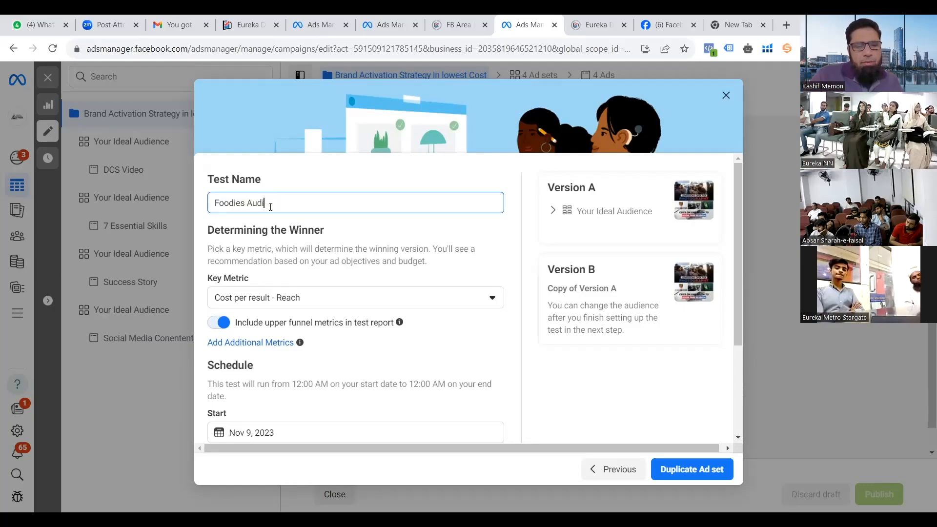
text(ence TEst)
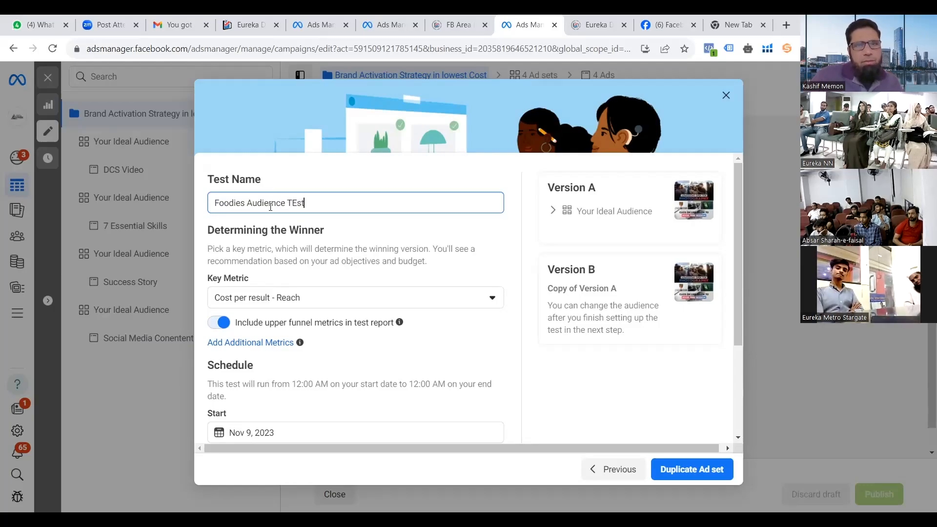
key(BackSpace)
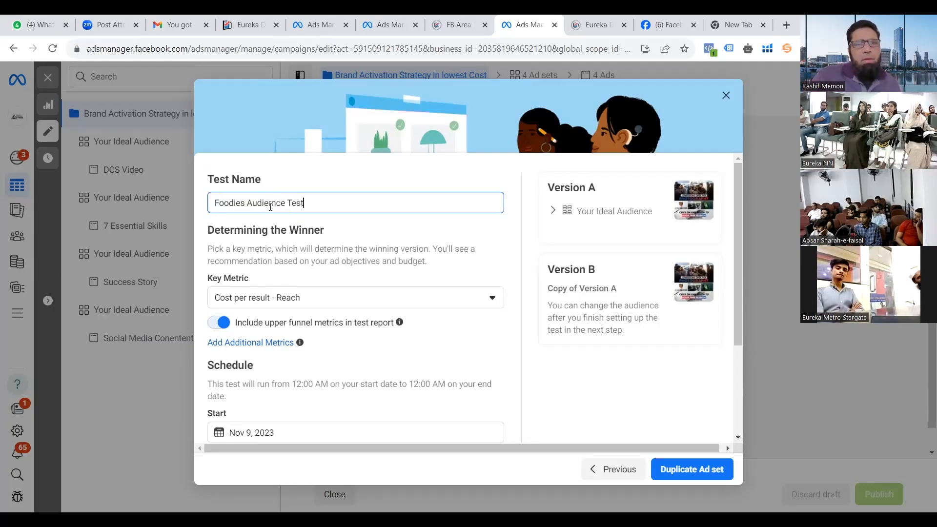
Choose Cost per result - Reach as the test's key metric and review the test schedule
click(294, 300)
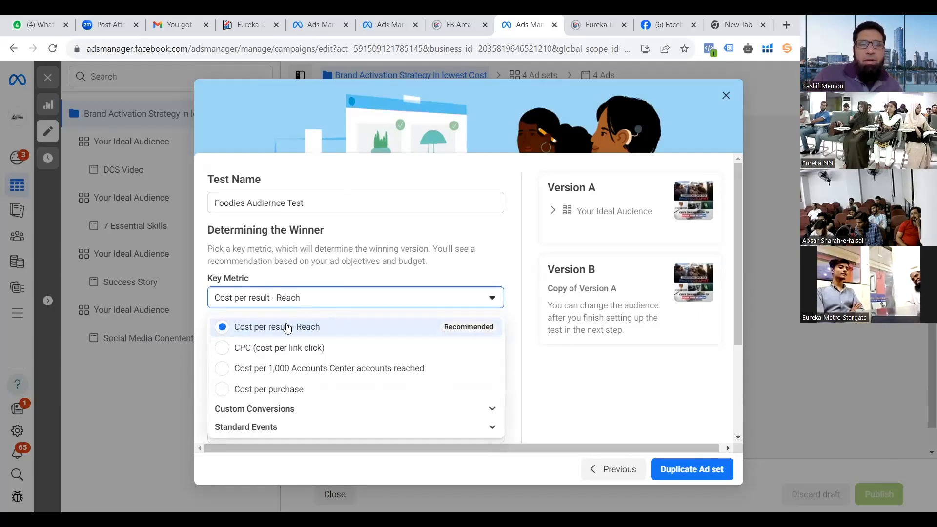
click(328, 336)
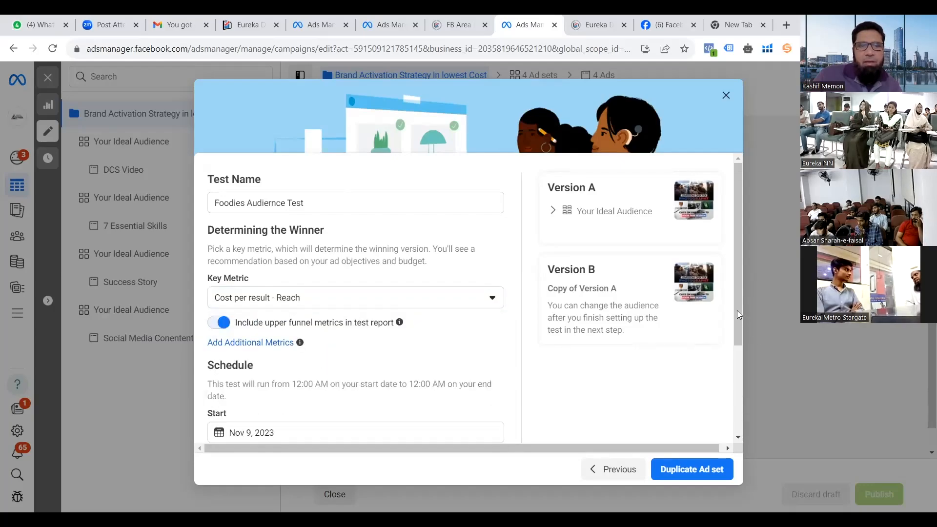
drag(734, 322, 728, 421)
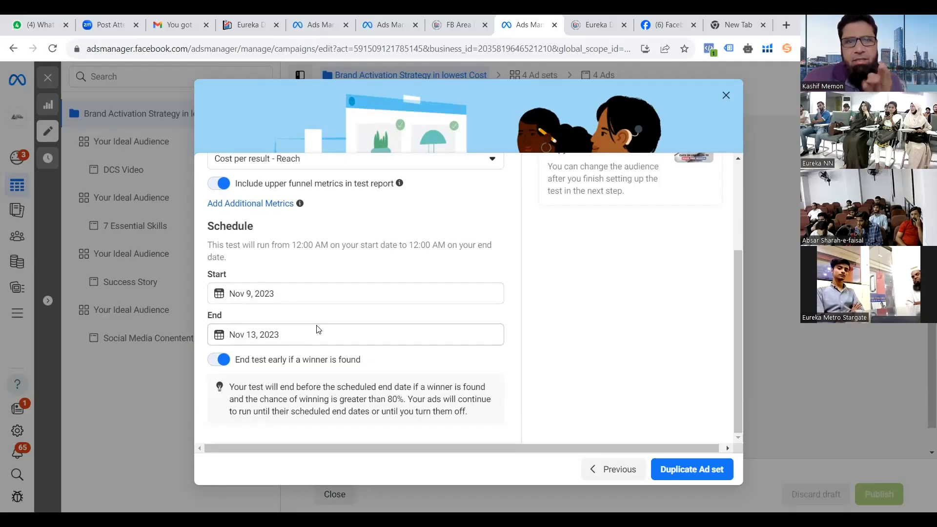
click(267, 334)
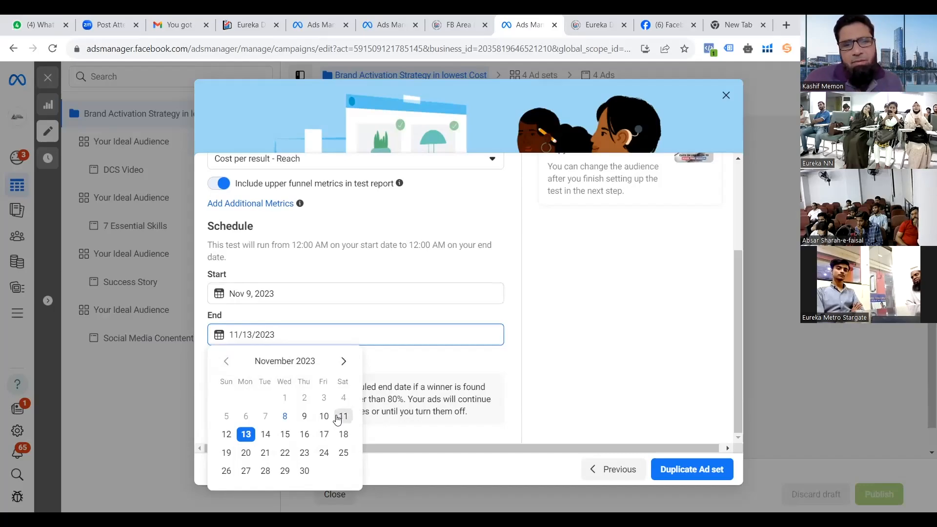
click(739, 386)
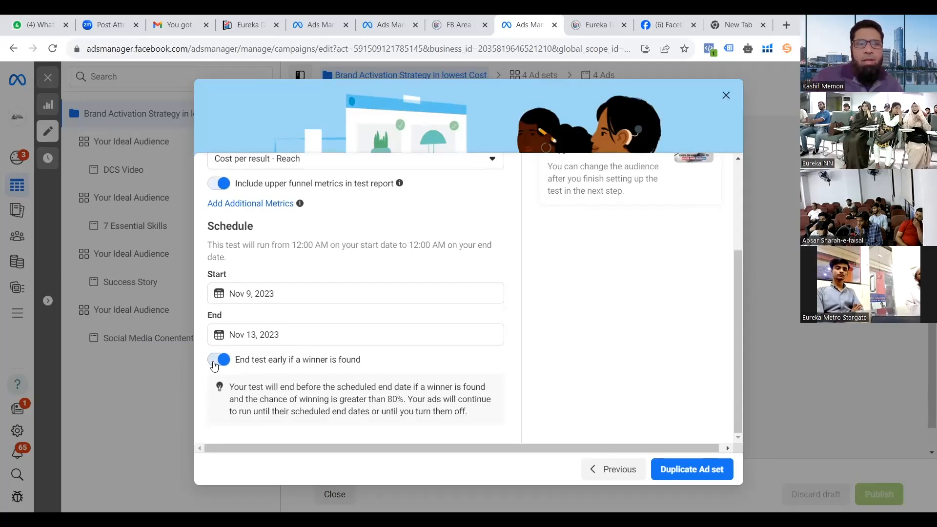
click(219, 360)
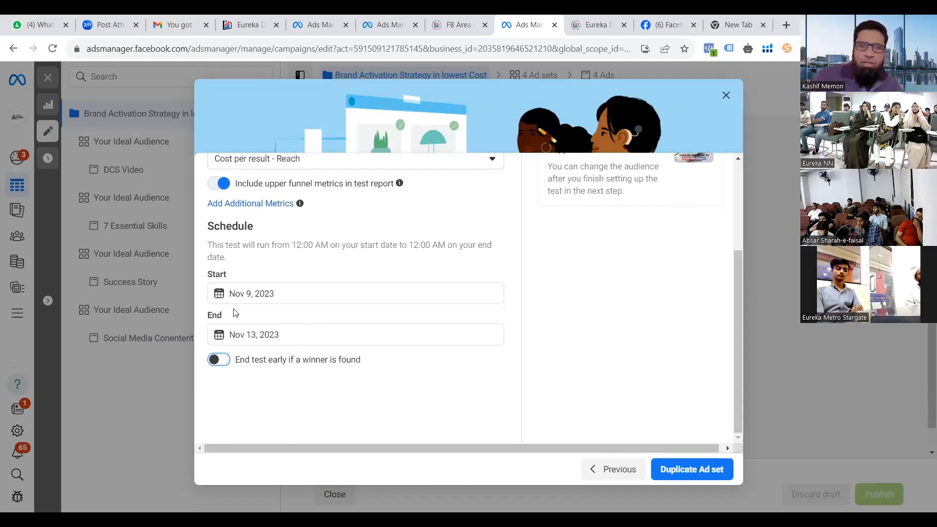
click(226, 365)
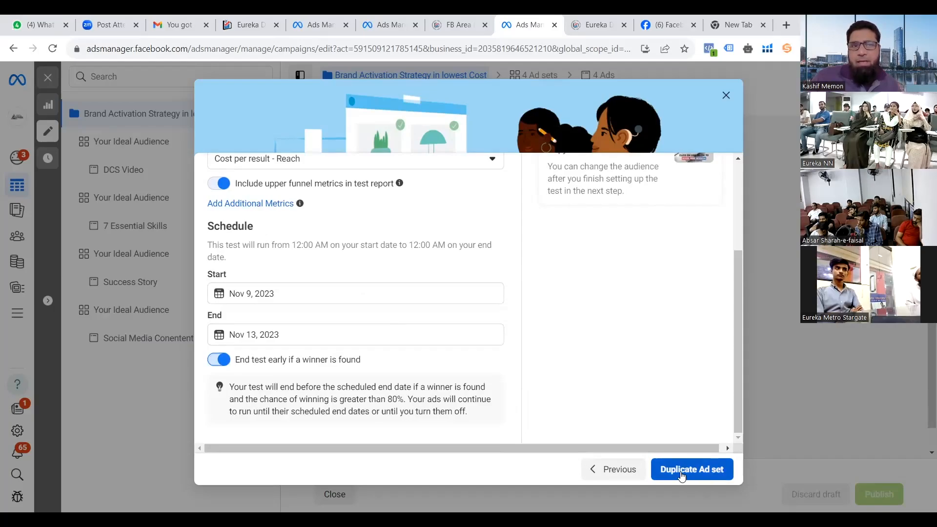
Duplicate the ad set for the A/B test and remove all existing detailed targeting entries from the copy
click(686, 480)
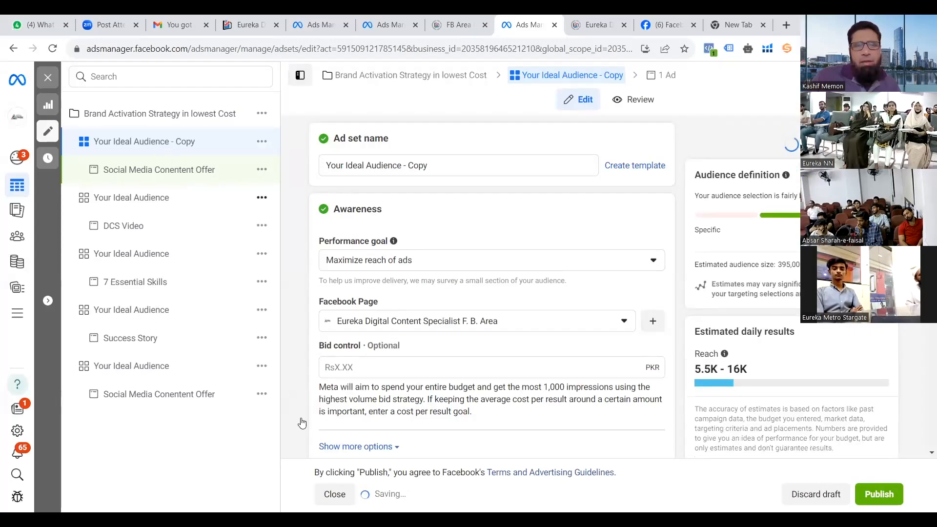
scroll(487, 292, down, 15)
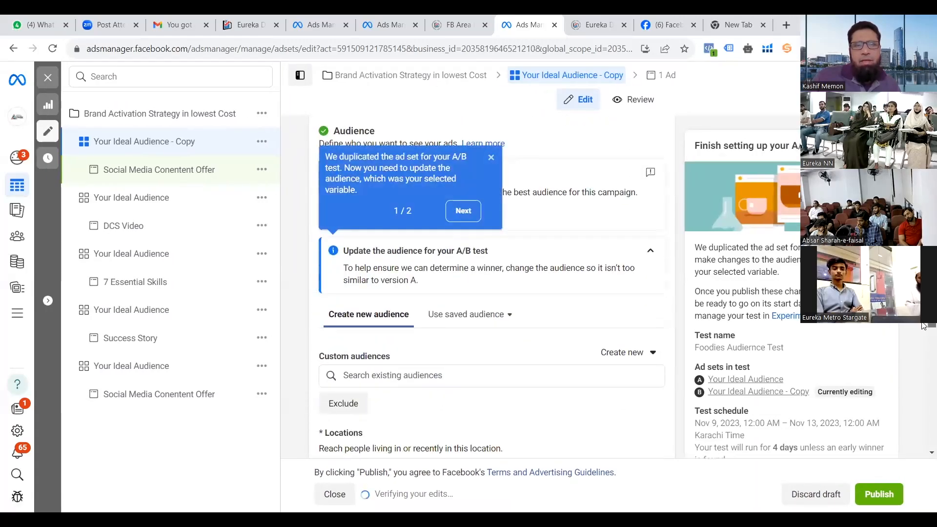
drag(924, 326, 924, 393)
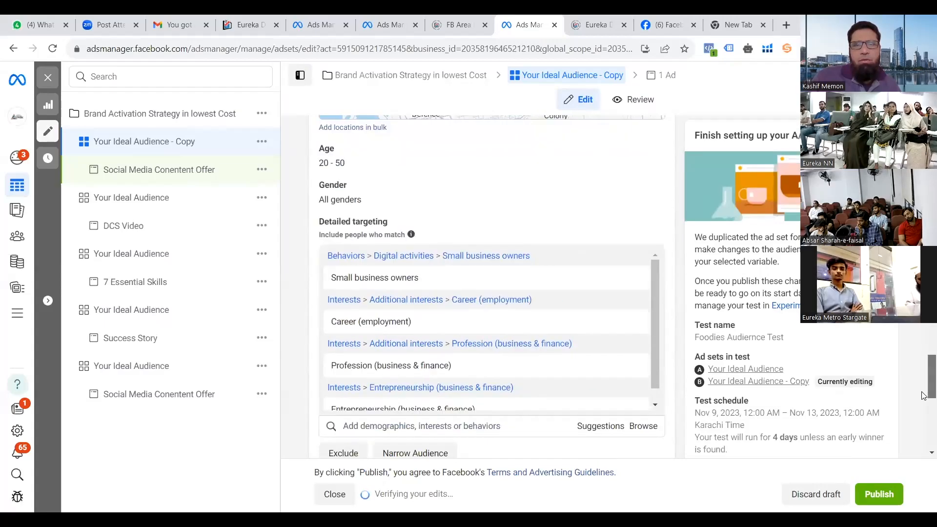
mouse_move(636, 279)
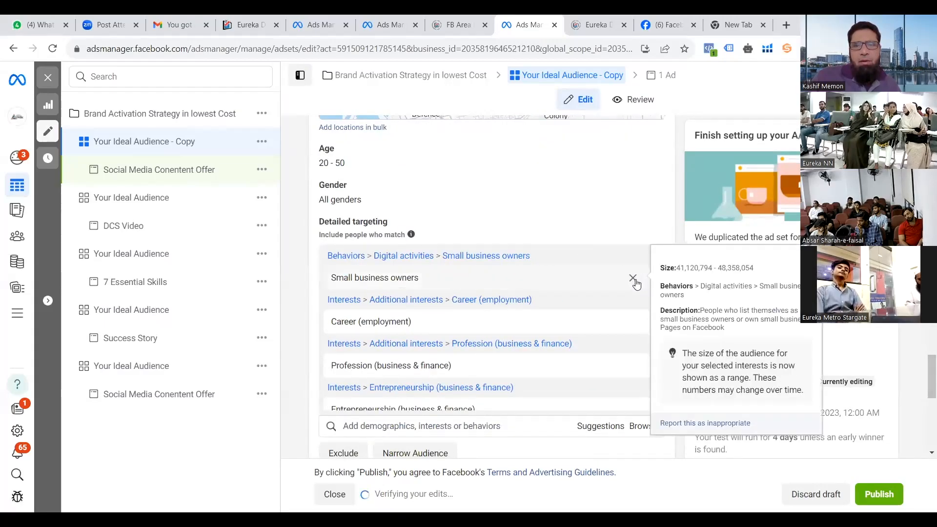
click(633, 278)
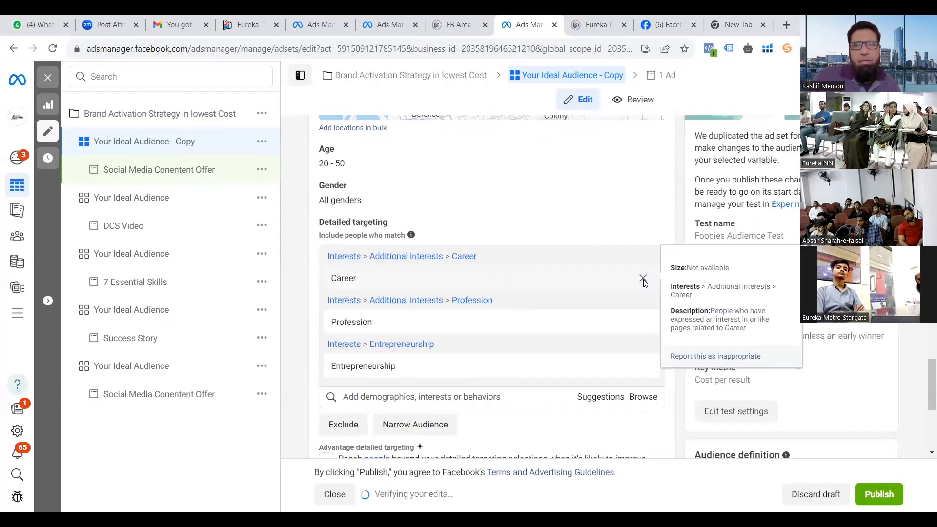
click(642, 278)
click(642, 278)
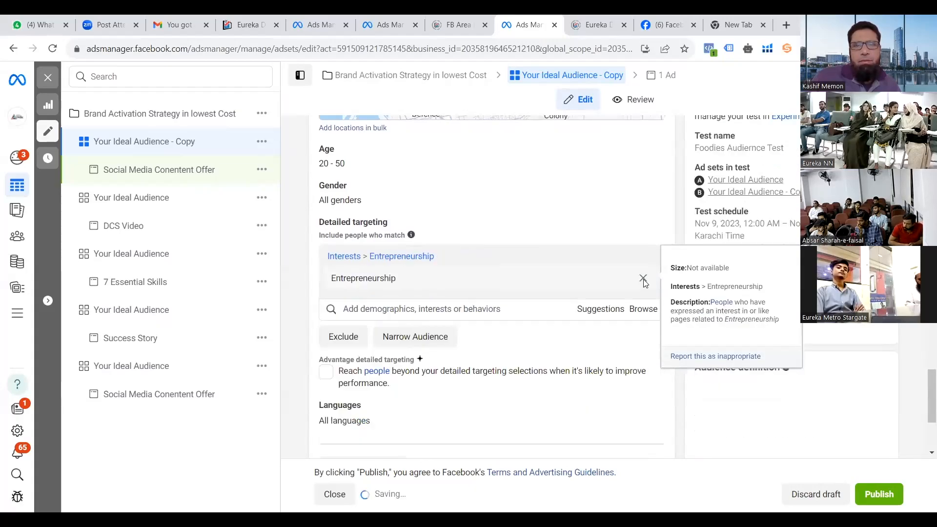
click(643, 278)
Add the interests Food (food & drink) and Restaurants (dining) and the employer Fast food to the copied ad set's detailed targeting
click(454, 255)
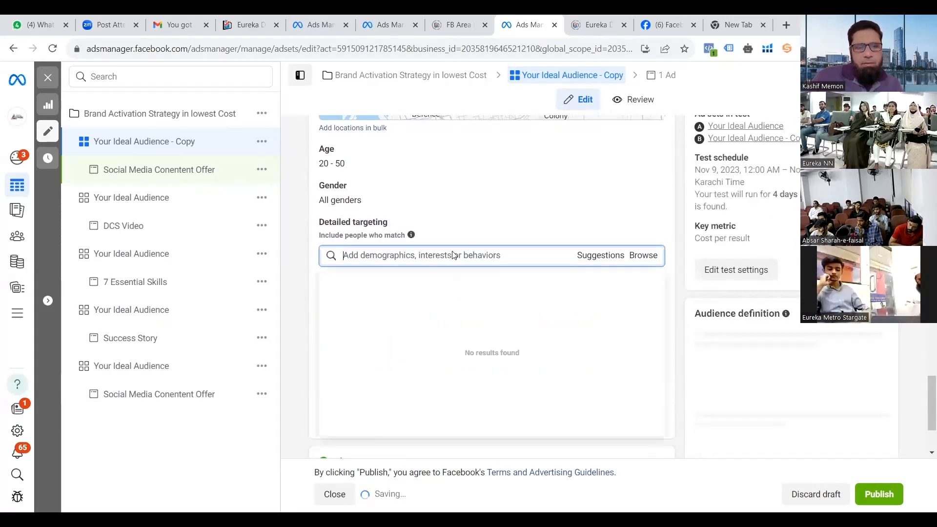
text(food)
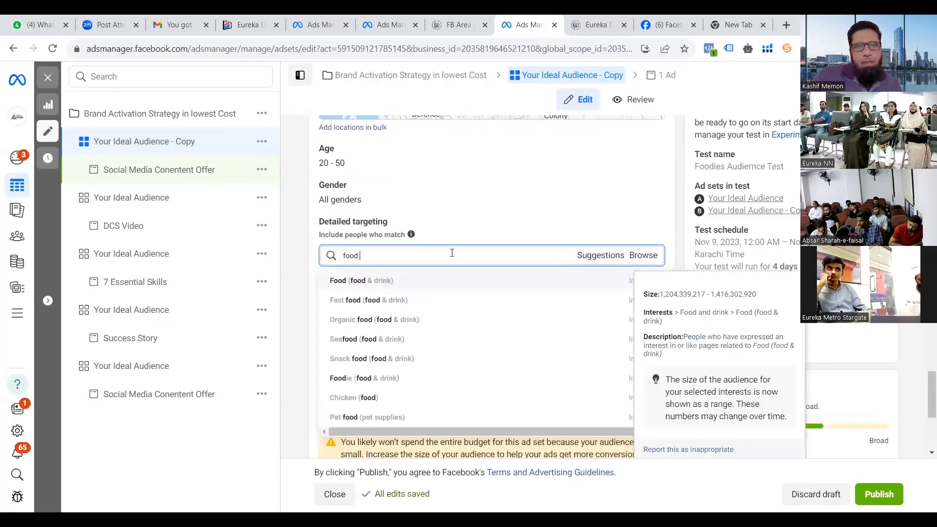
click(387, 286)
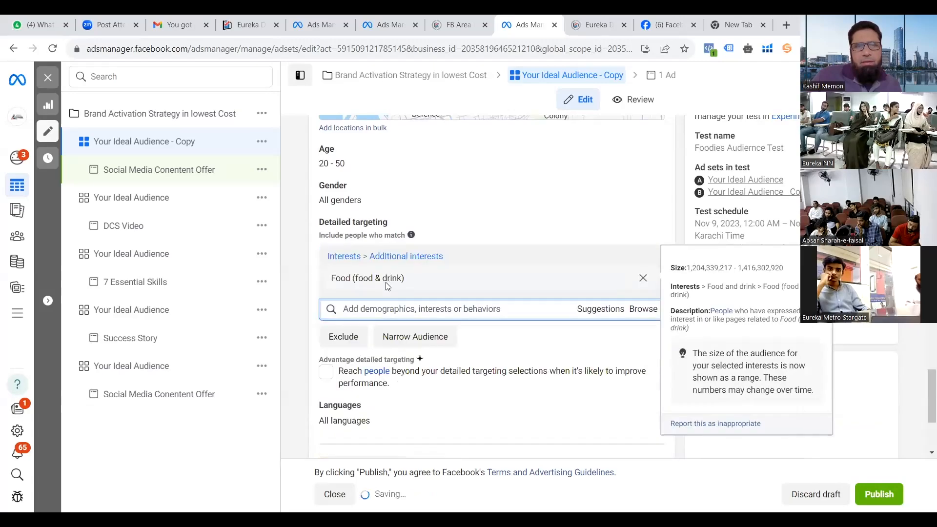
click(590, 316)
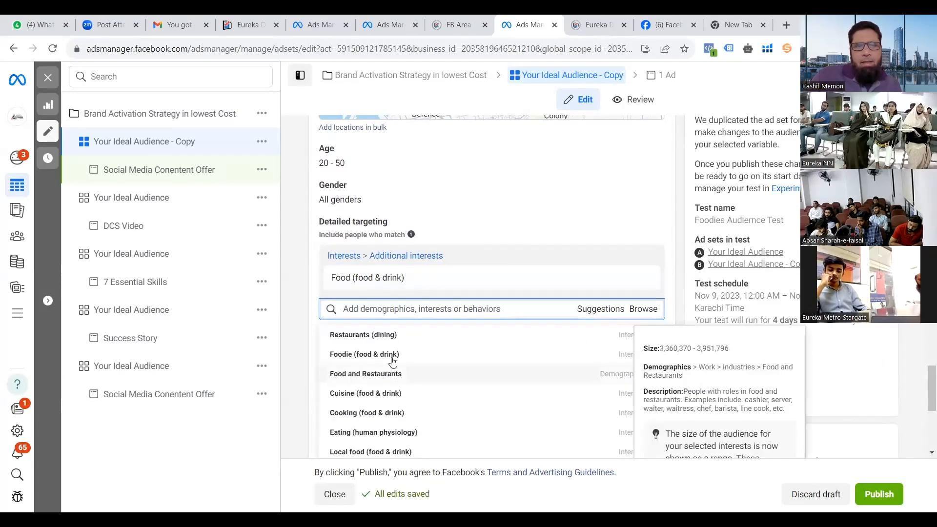
click(391, 341)
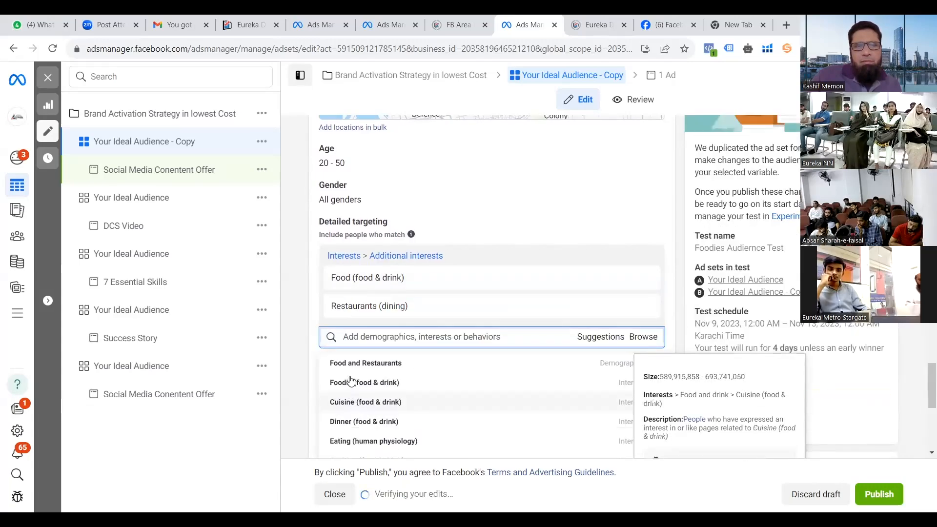
text(fast food)
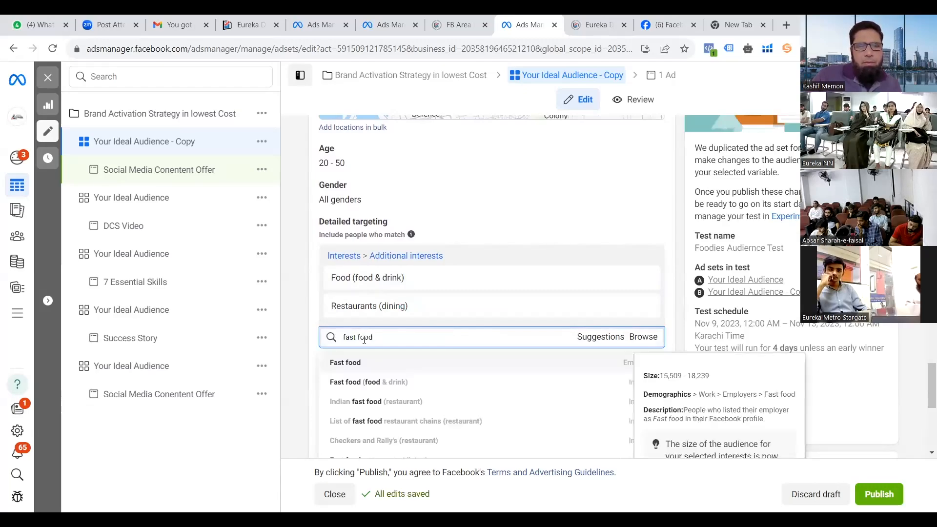
click(344, 370)
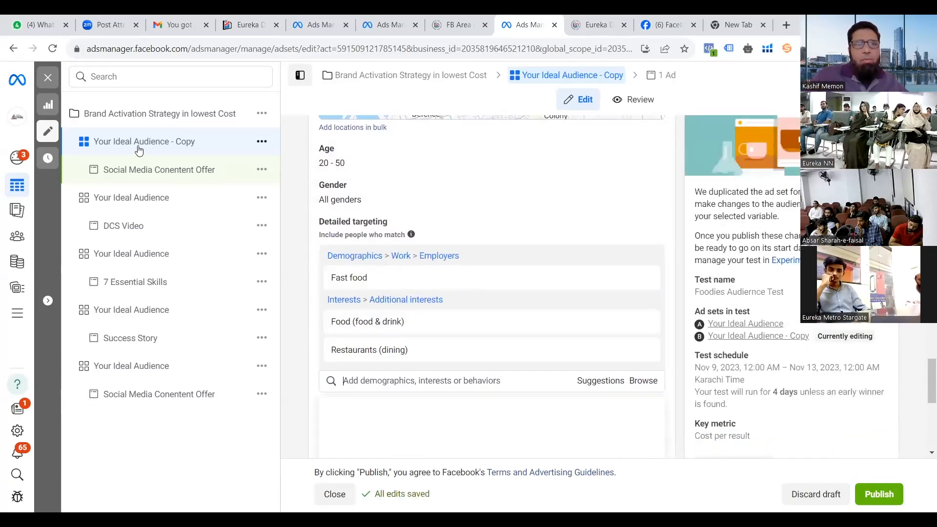
Rename the copied ad set as Food Audience and publish it together with the A/B test
scroll(923, 396, up, 15)
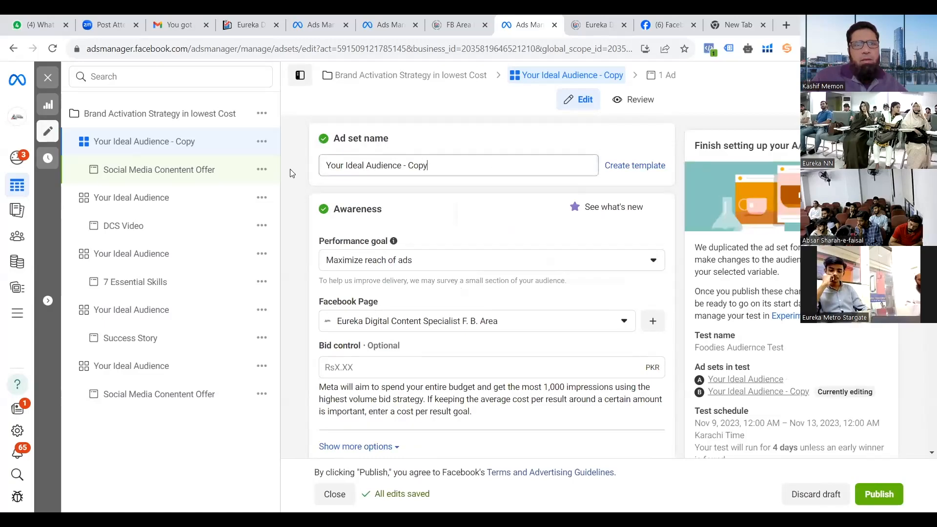
key(ctrl+a)
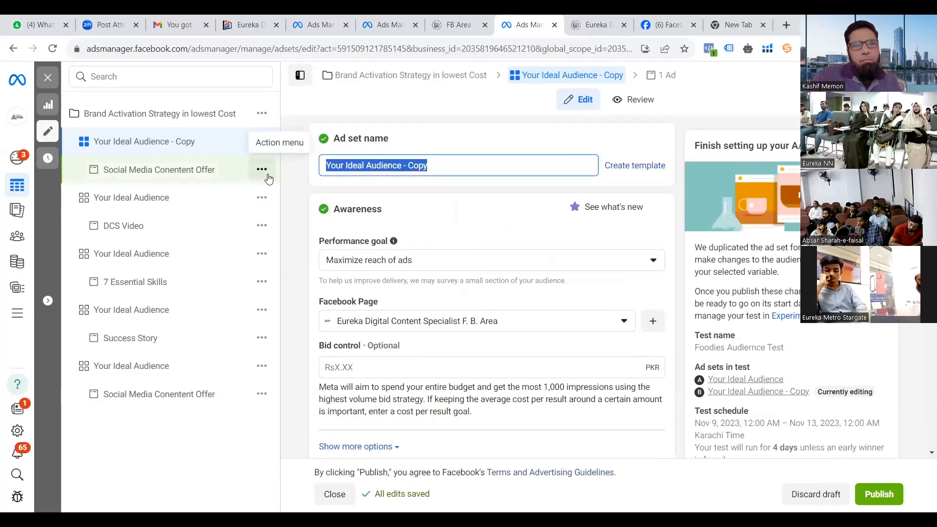
text(Food)
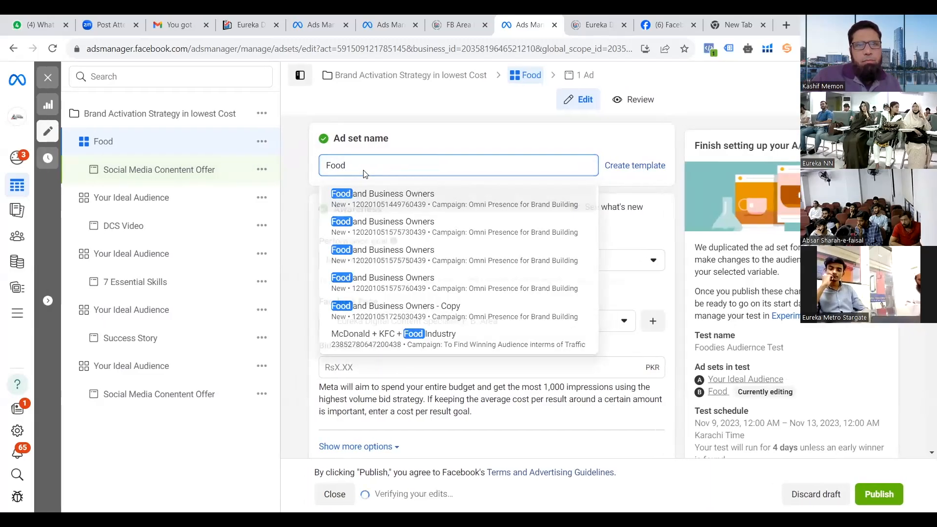
text(  Audience)
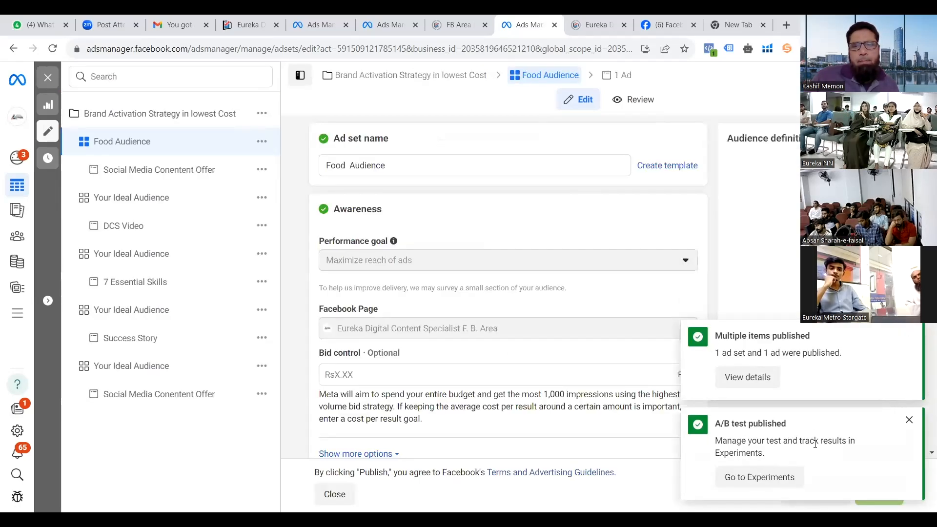
Open the published A/B test in Experiments and review its test details, schedule and ad sets
right_click(749, 482)
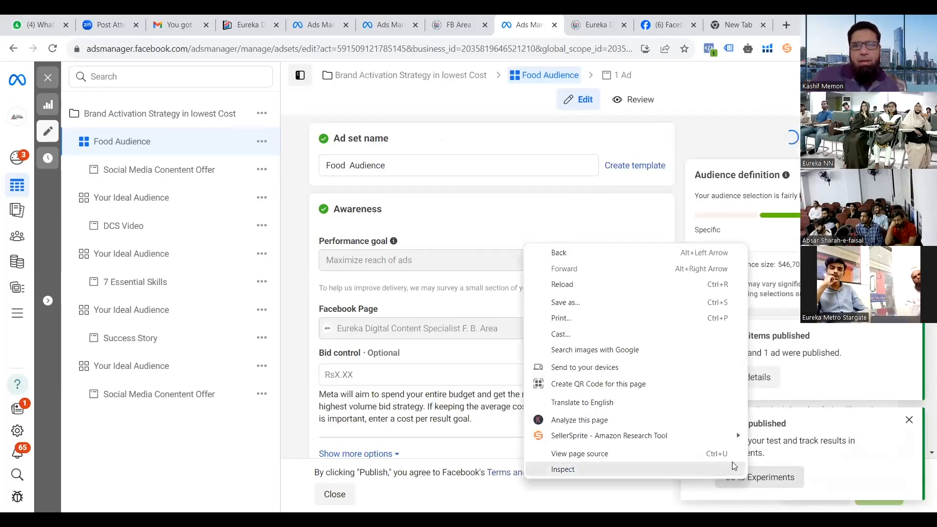
click(761, 481)
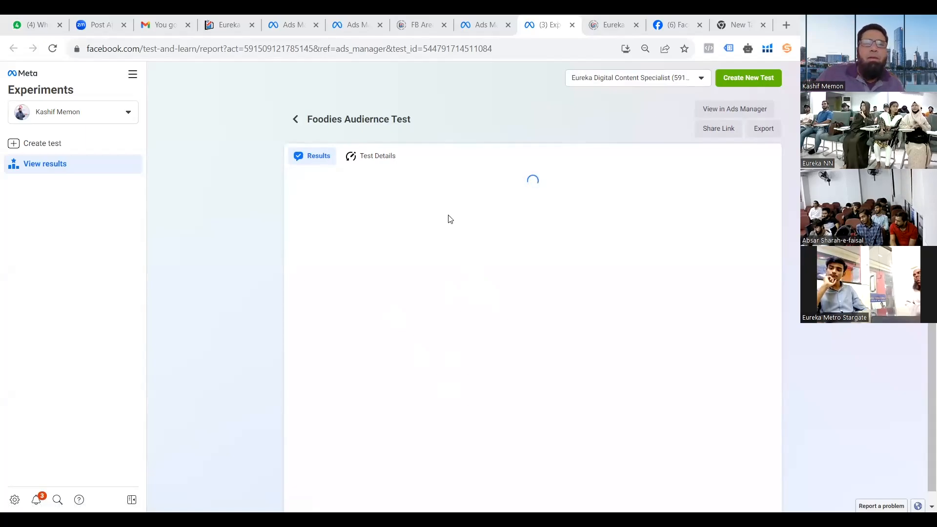
click(367, 160)
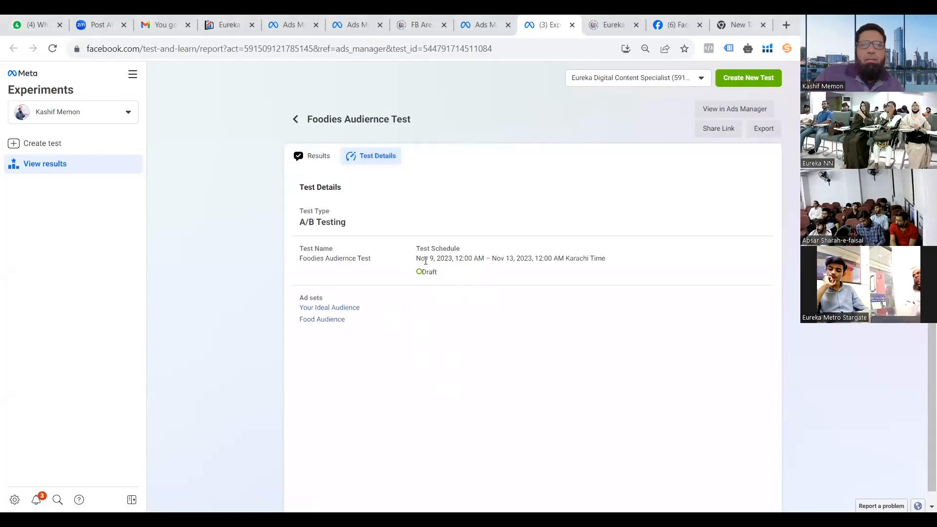
drag(425, 259, 583, 256)
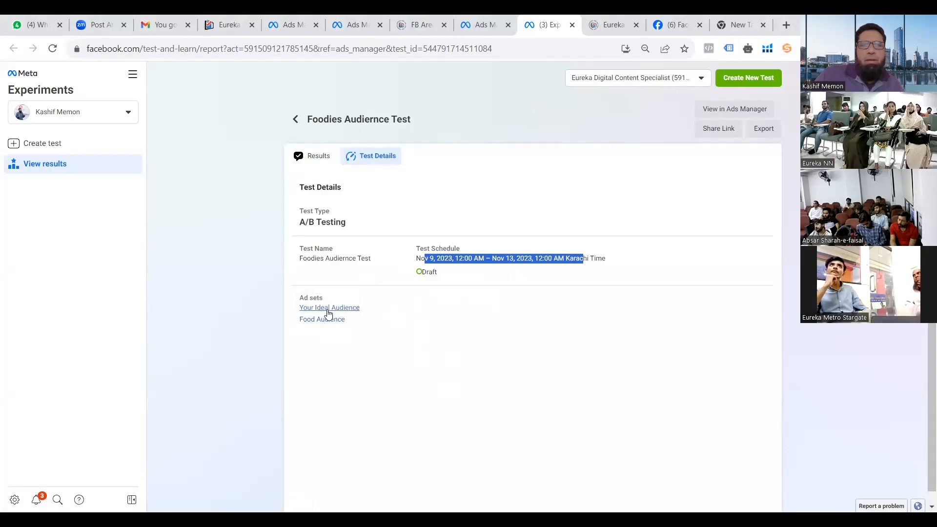
Start a Brand Lift test with the campaign Brand Activation Strategy in lowest Cost as its source, and review its schedule and poll questions
click(28, 154)
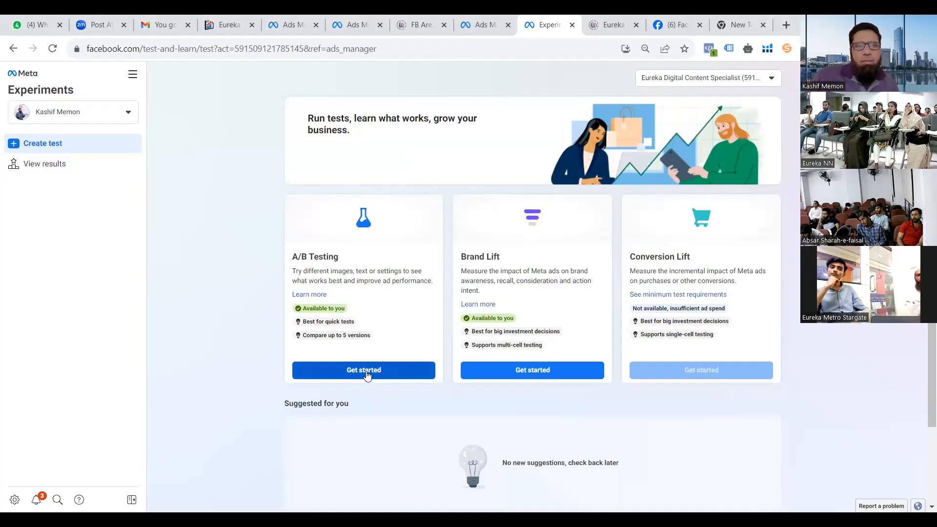
click(503, 375)
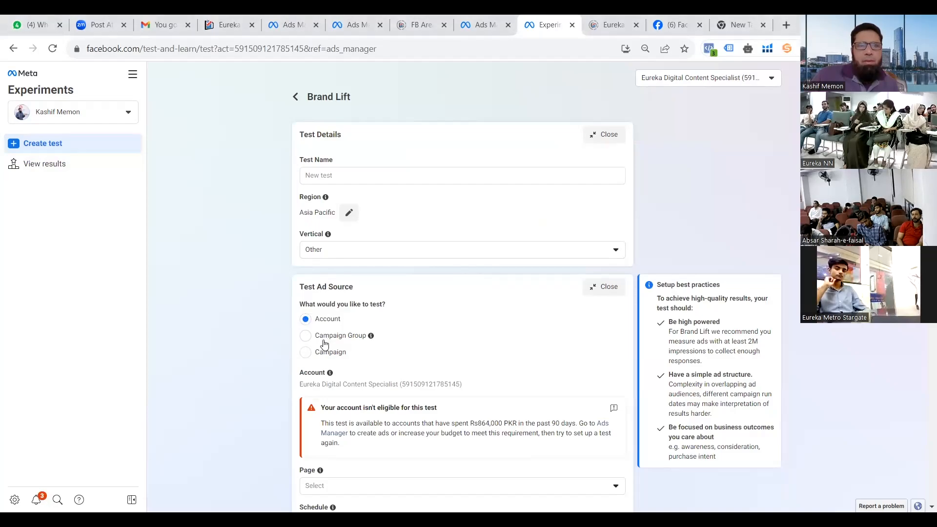
click(306, 353)
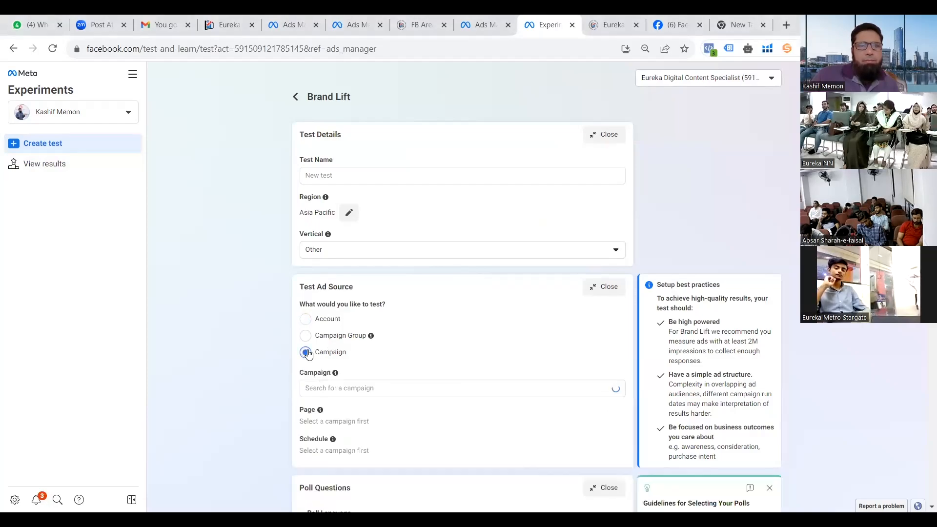
click(425, 389)
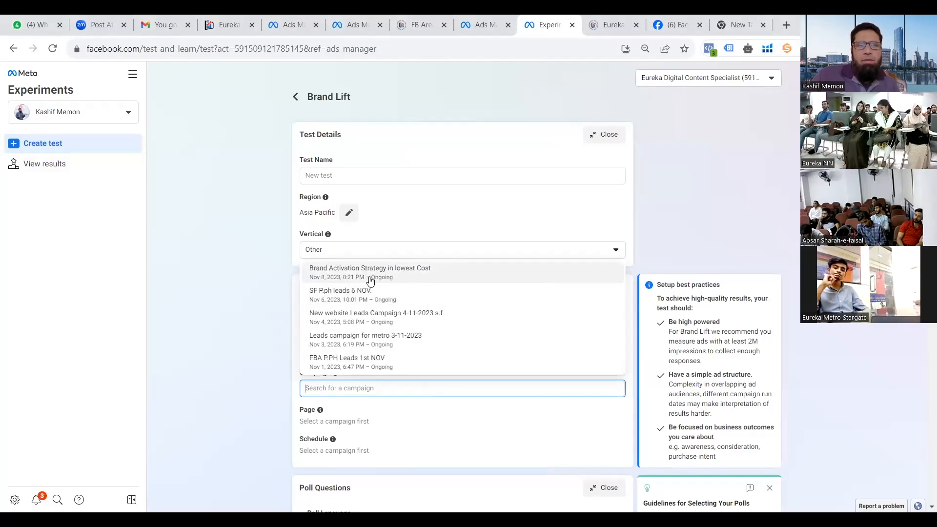
click(385, 278)
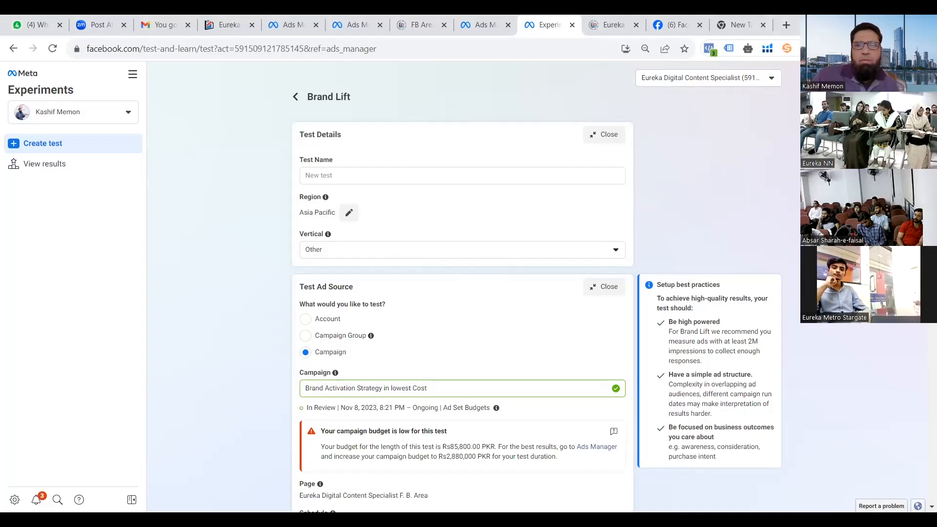
scroll(463, 288, down, 2)
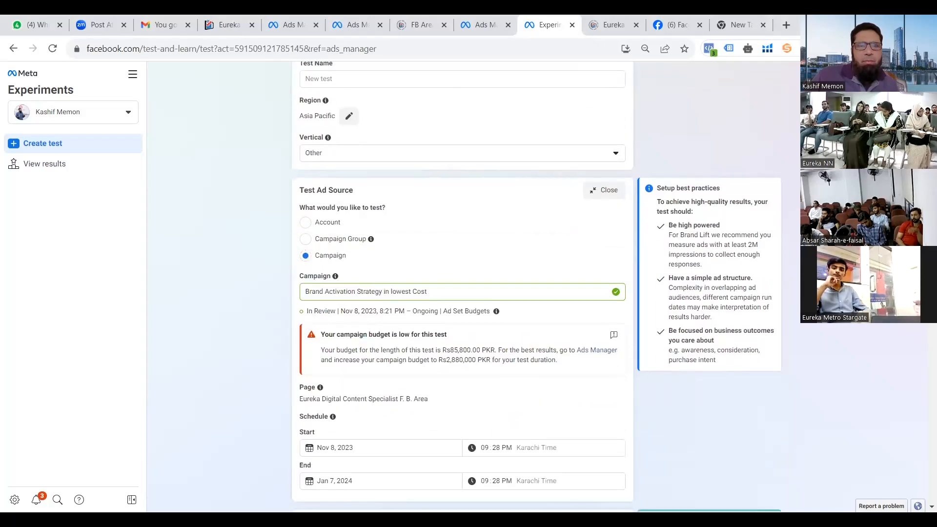
scroll(463, 288, down, 2)
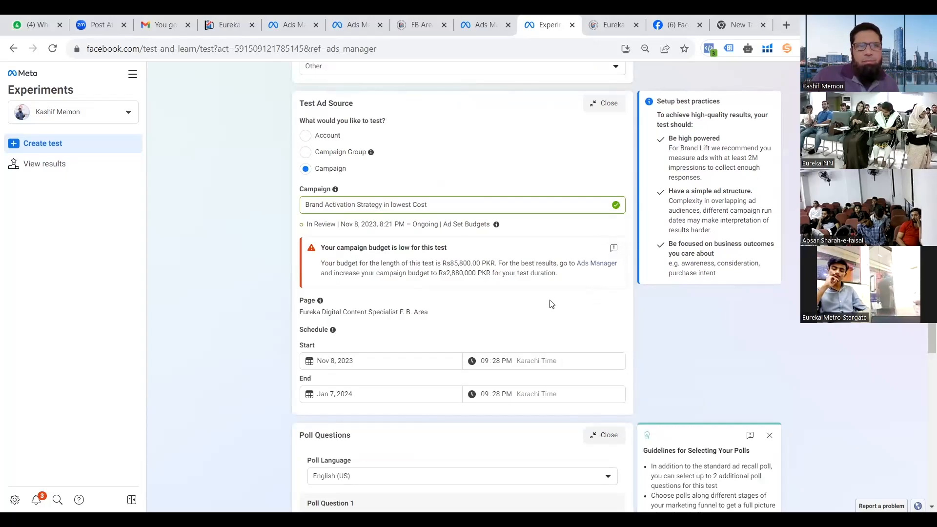
scroll(922, 387, down, 5)
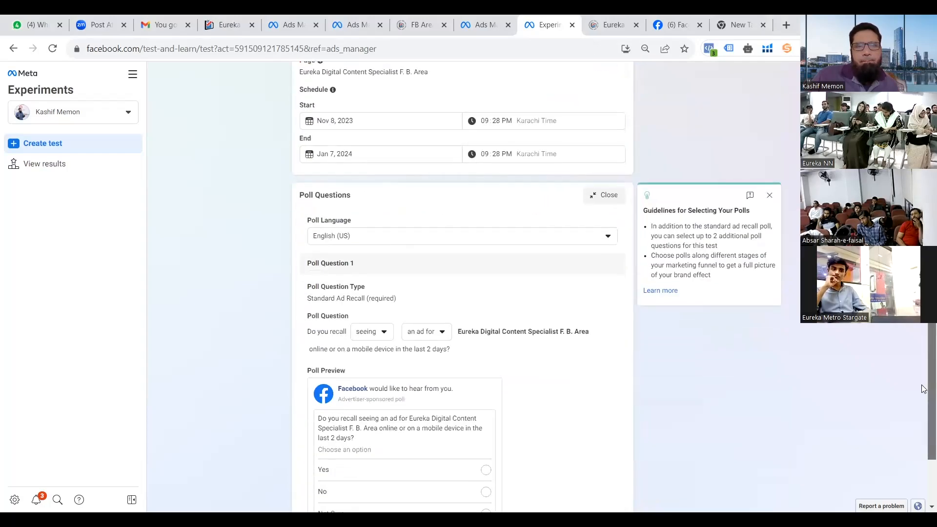
scroll(922, 430, up, 1)
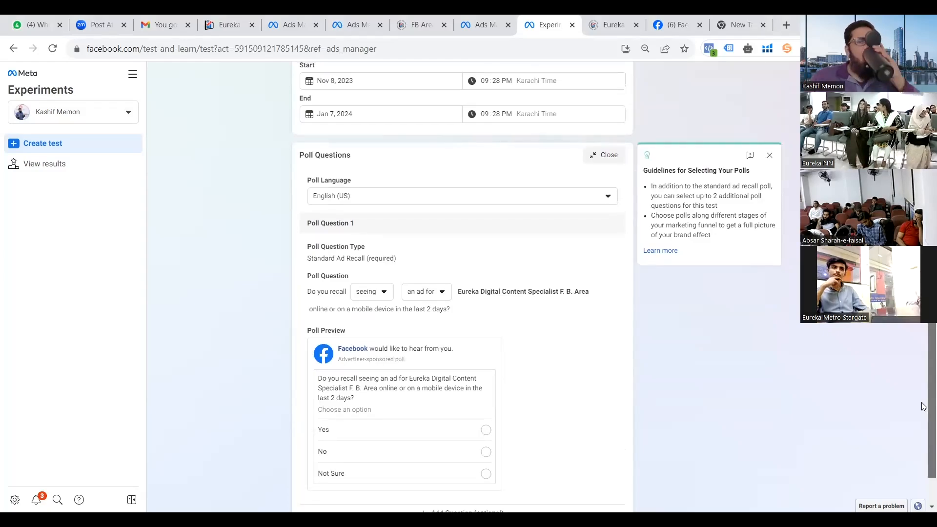
scroll(922, 406, up, 4)
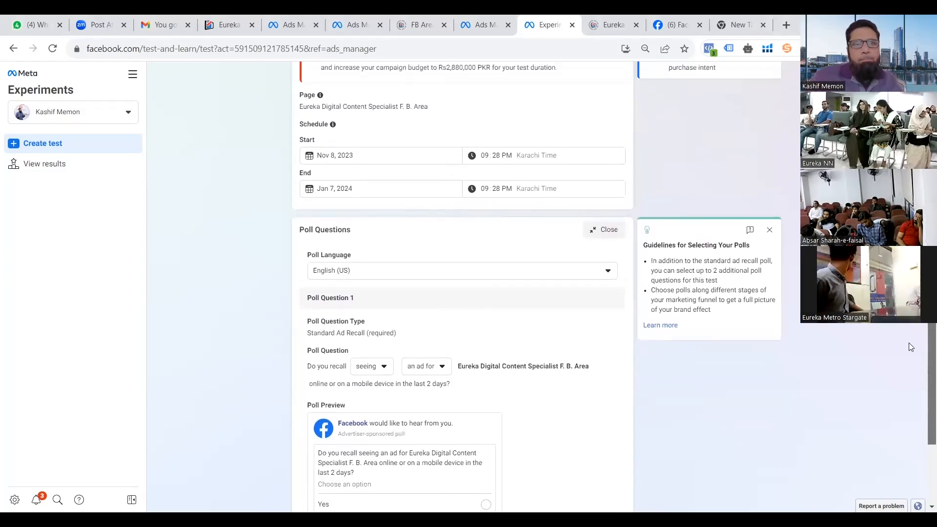
Review the Brand Lift setup best practices and try to end the test on November 10, 2023
drag(668, 165, 715, 228)
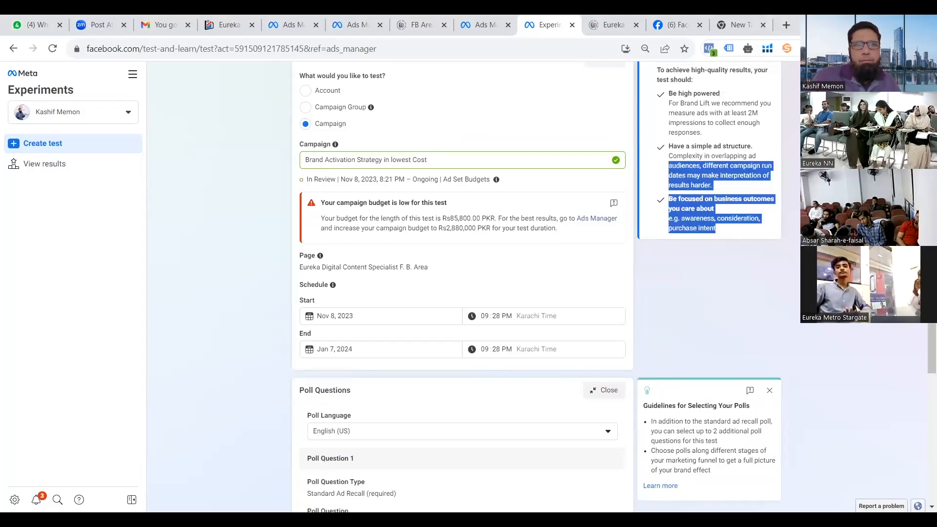
scroll(692, 273, up, 1)
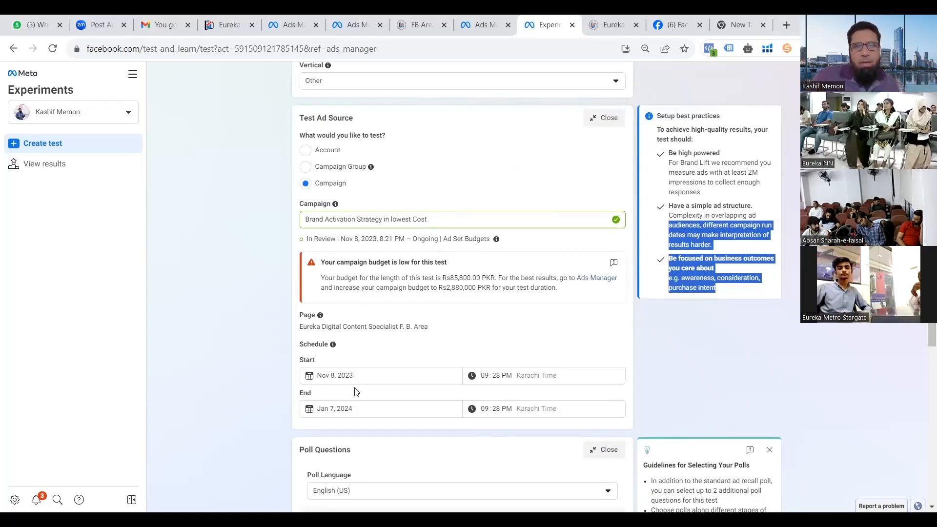
click(345, 418)
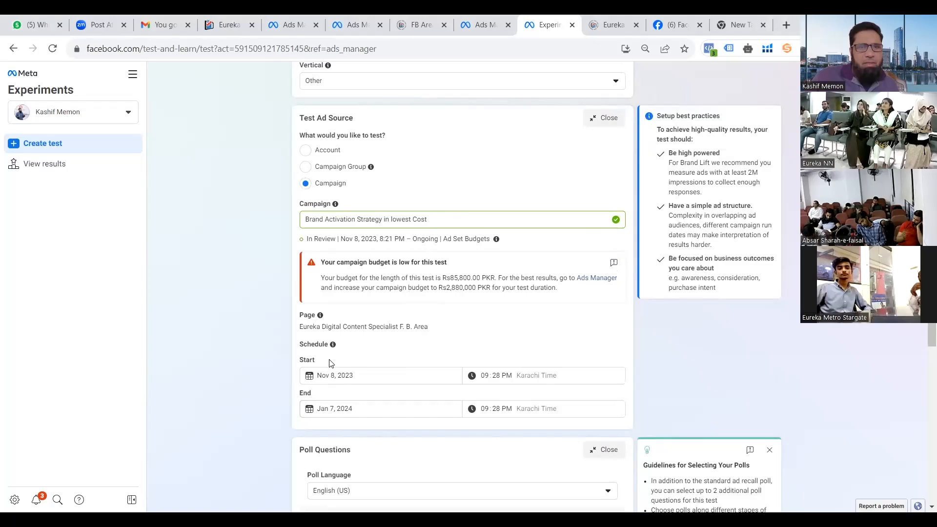
click(330, 408)
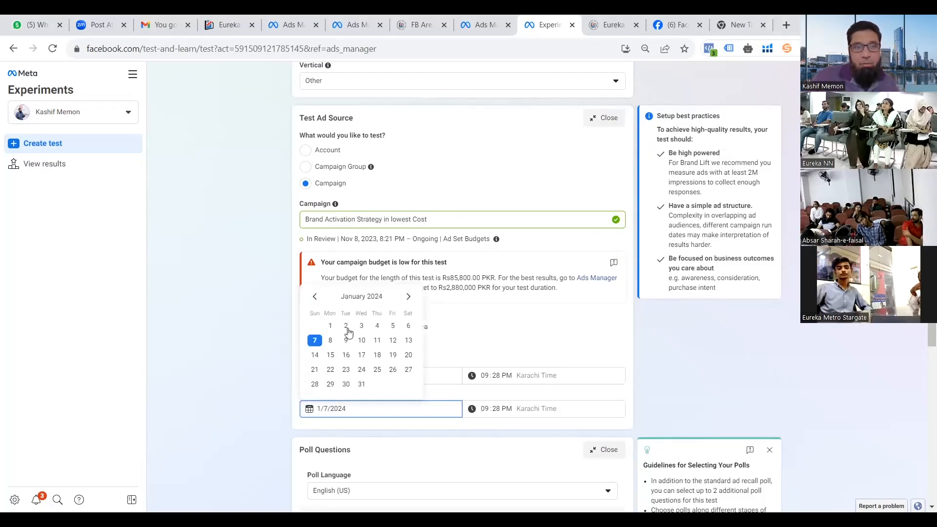
click(412, 427)
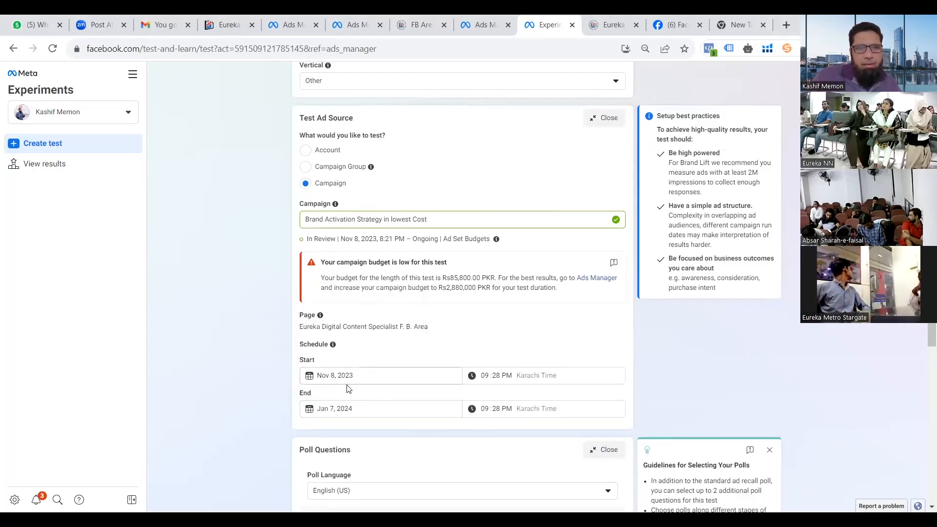
click(339, 409)
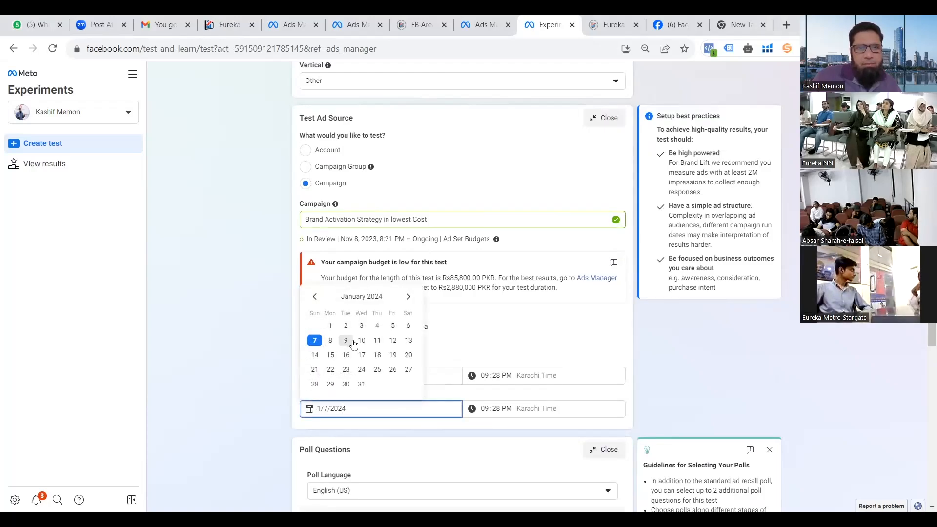
click(317, 303)
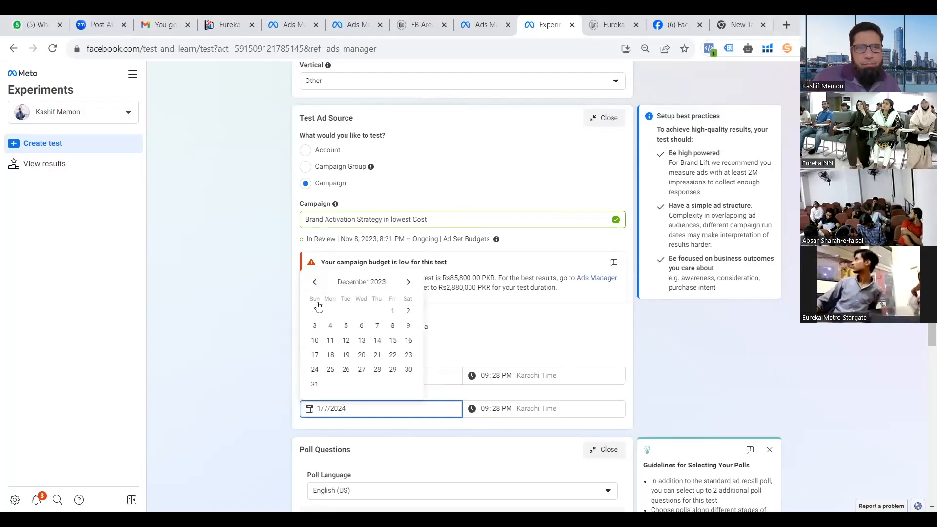
click(318, 282)
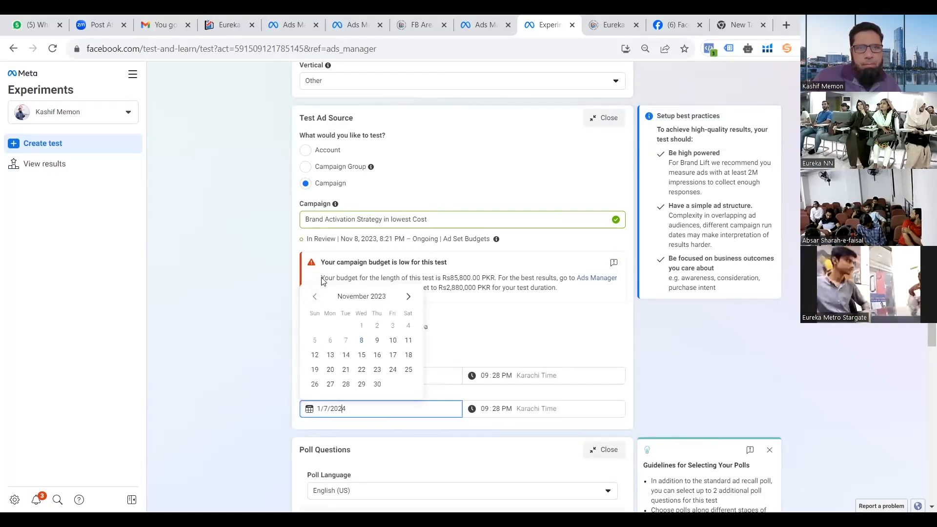
click(392, 342)
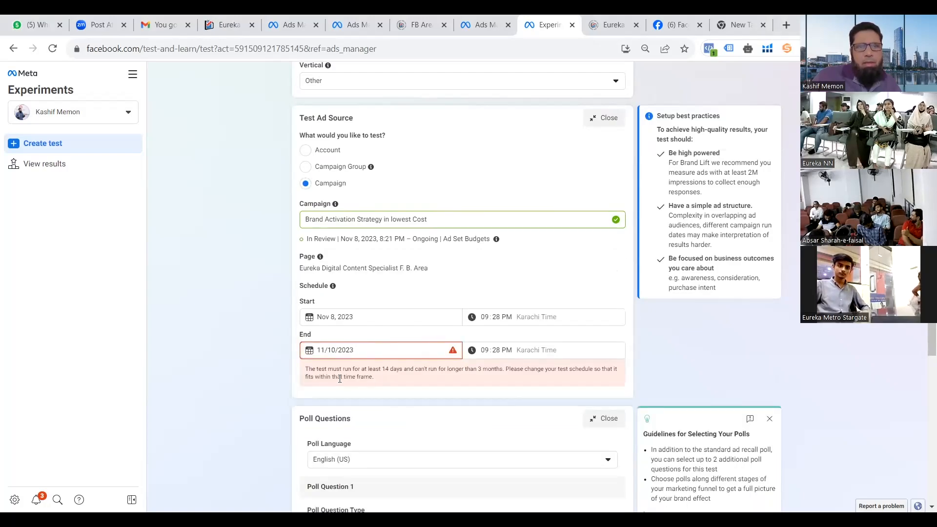
Move the Brand Lift test's end date to November 22, 2023, after trying November 16
click(366, 351)
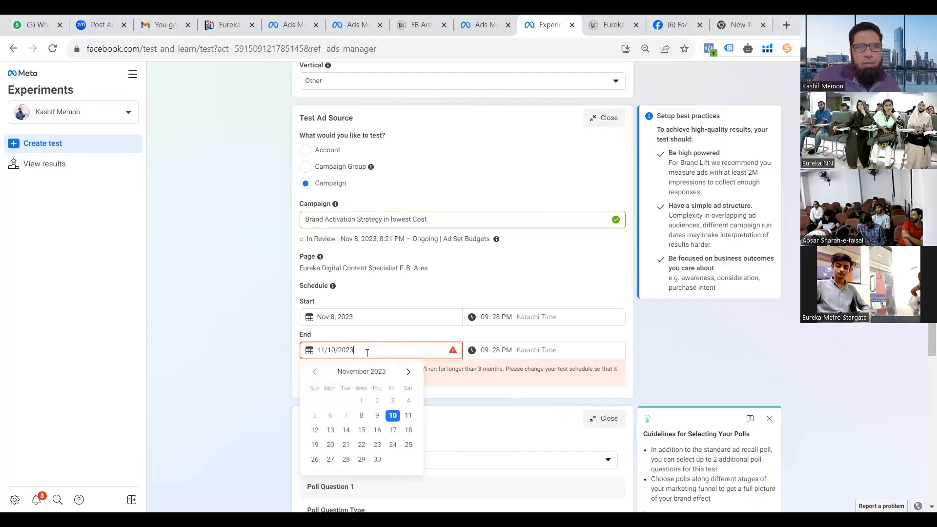
click(375, 430)
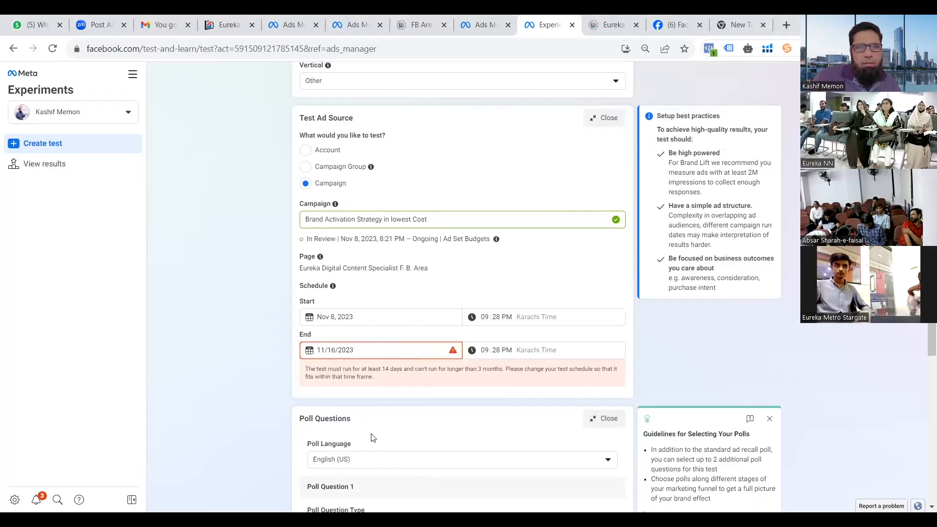
click(338, 350)
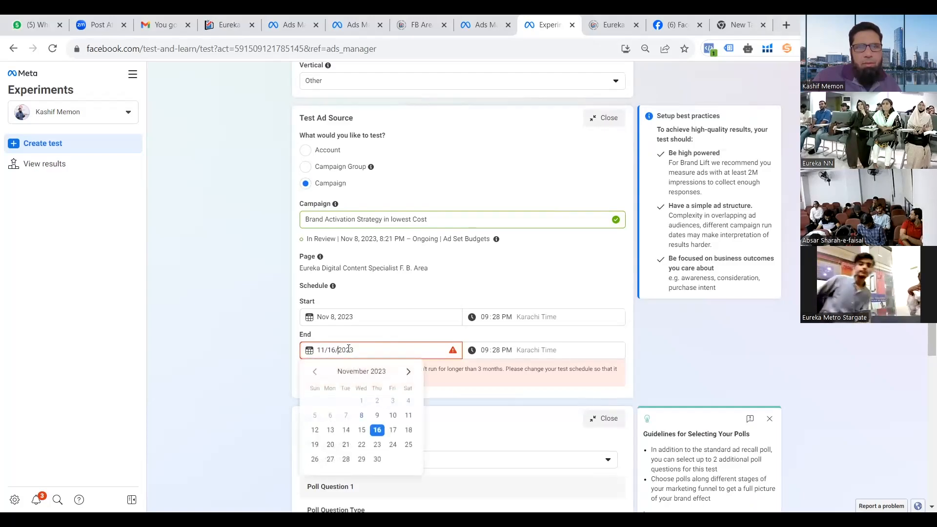
click(362, 445)
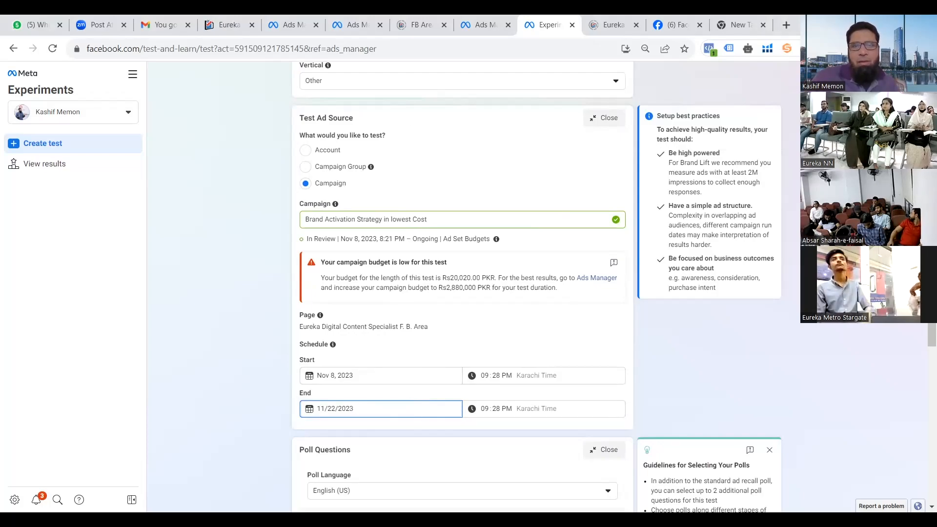
Review the wording alternatives for "seeing" and "an ad for" in the first poll question
scroll(924, 382, down, 7)
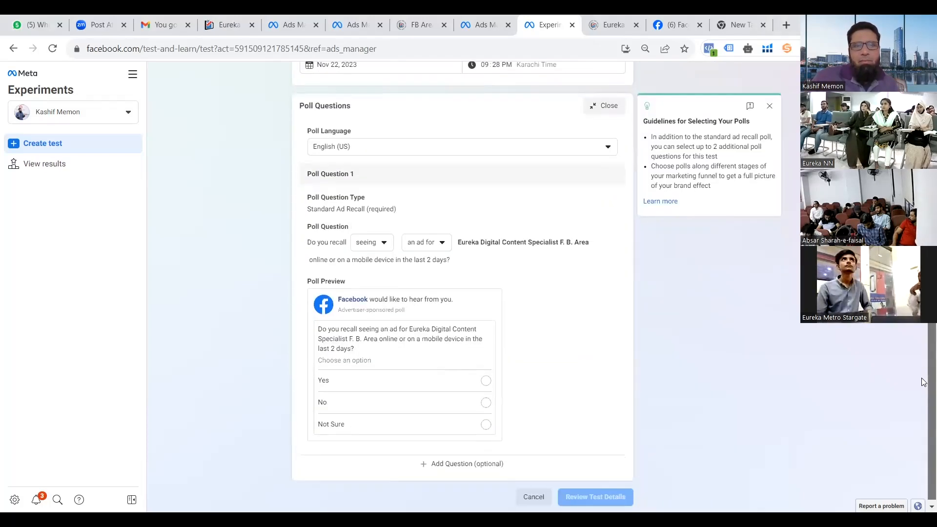
scroll(923, 382, up, 2)
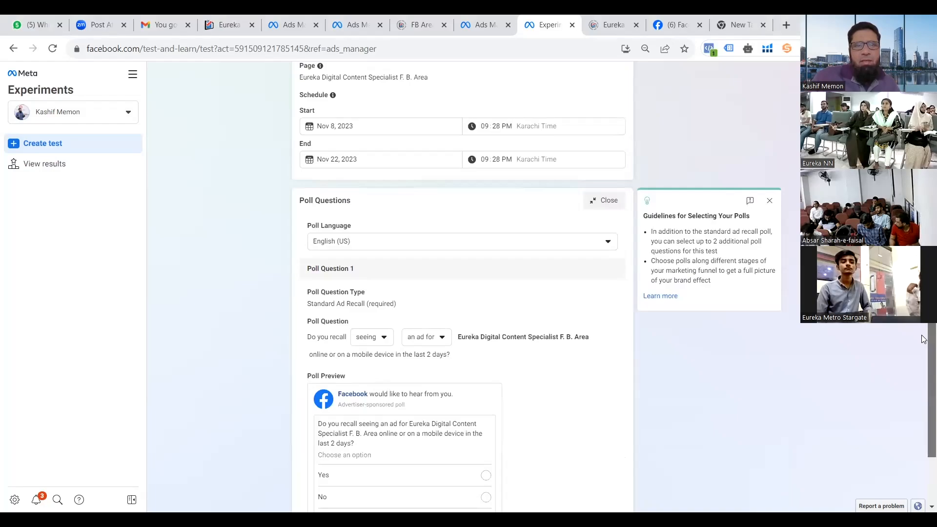
click(385, 347)
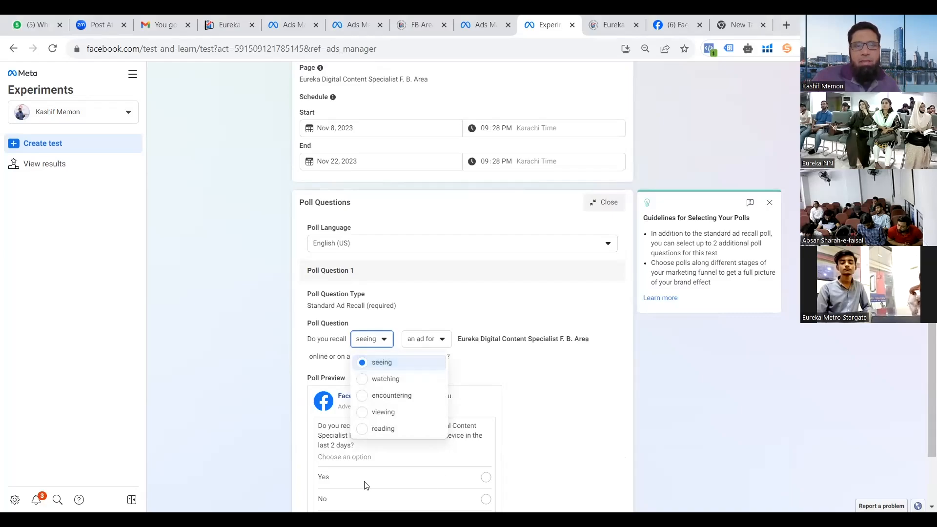
click(530, 458)
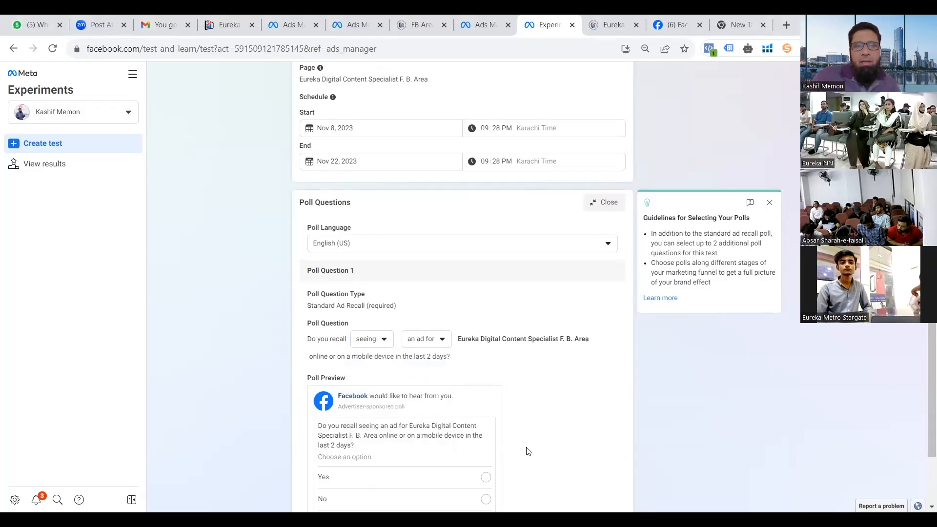
click(443, 341)
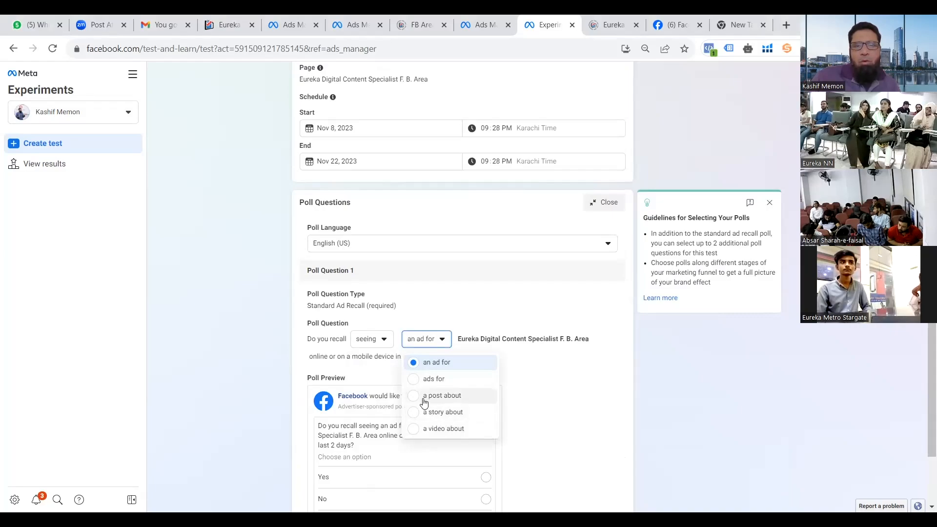
click(517, 385)
Add a second poll question of the type Standard Brand Awareness to the Brand Lift test and review its preview
scroll(923, 381, down, 2)
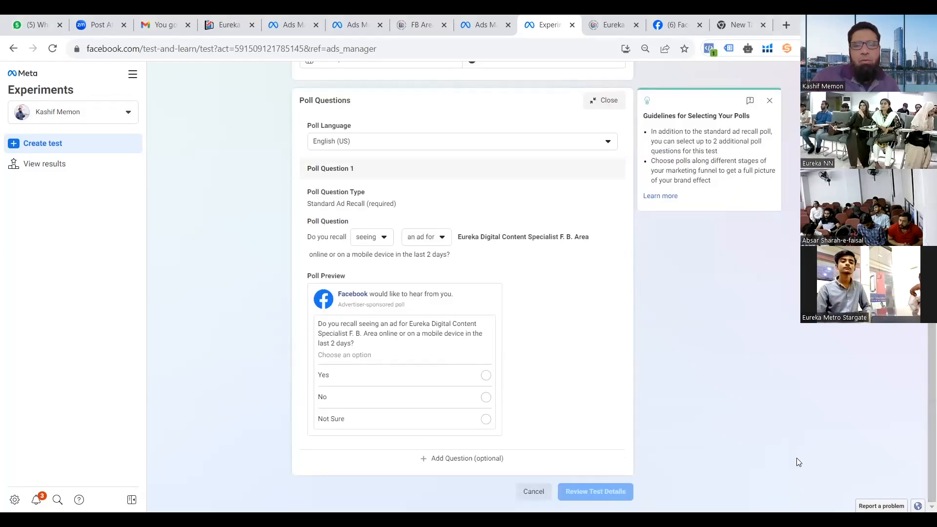
click(470, 463)
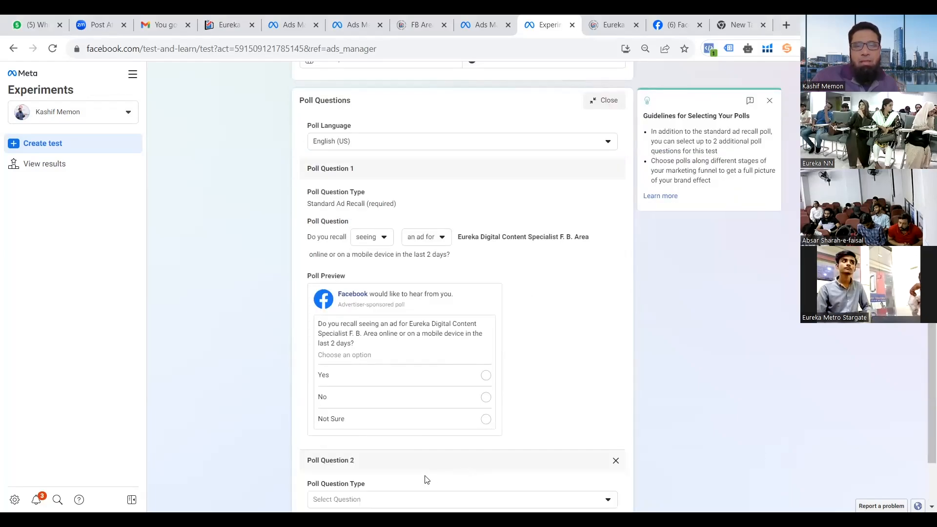
scroll(924, 376, down, 2)
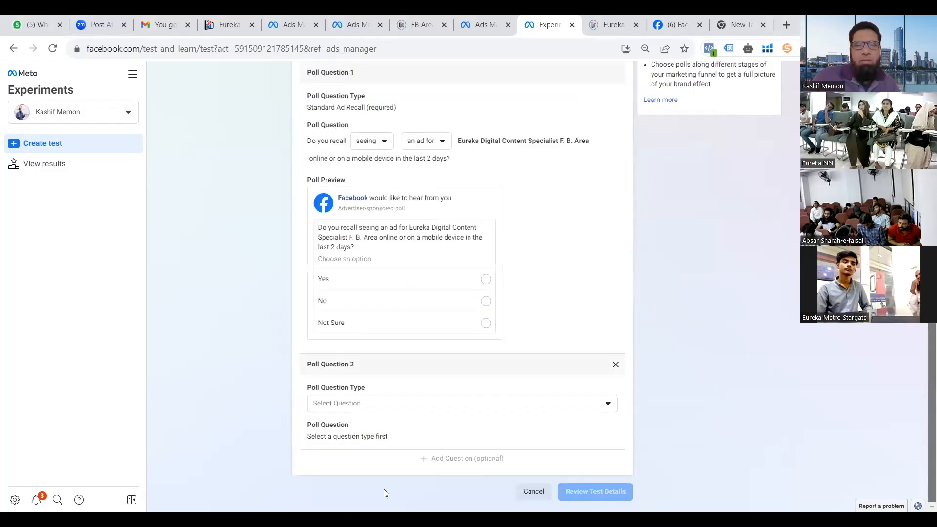
click(377, 409)
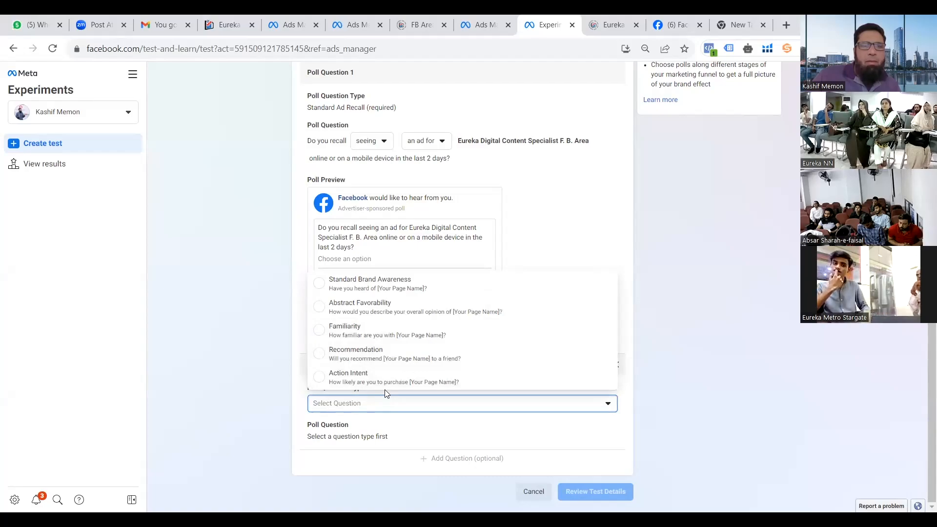
click(324, 287)
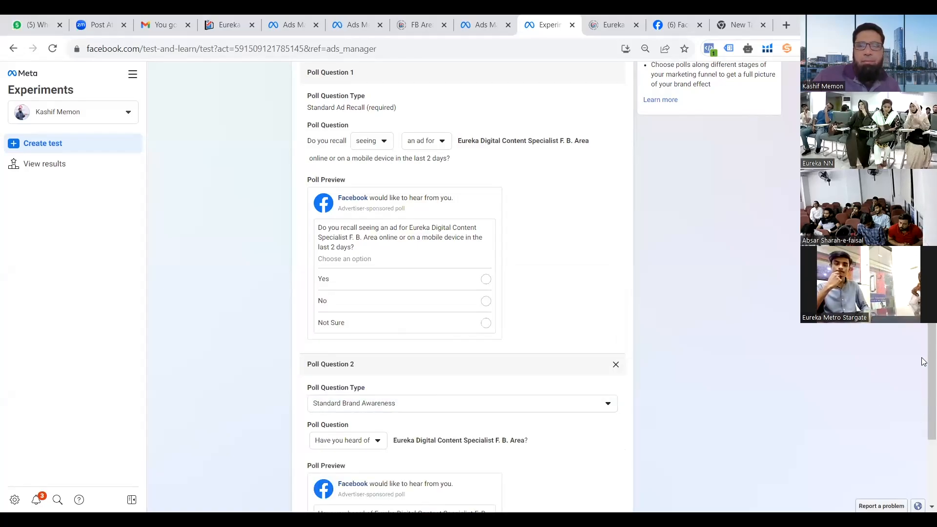
scroll(922, 381, down, 4)
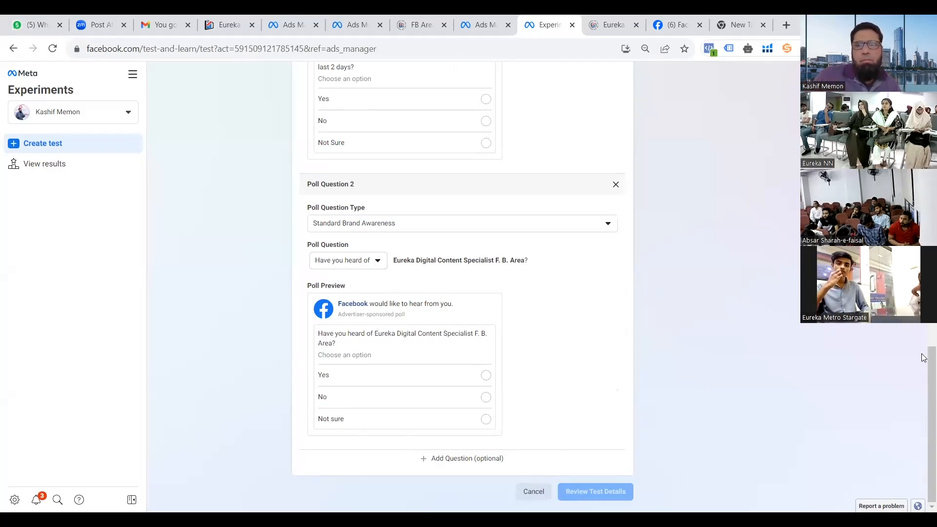
Leave the Brand Lift setup without submitting it and look through the available business accounts in Experiments
scroll(463, 287, up, 5)
scroll(178, 167, up, 10)
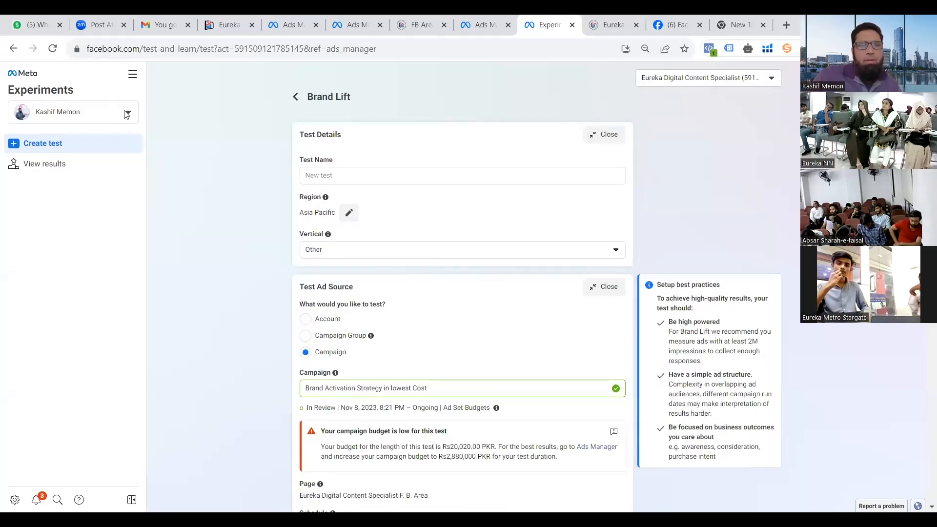
click(293, 100)
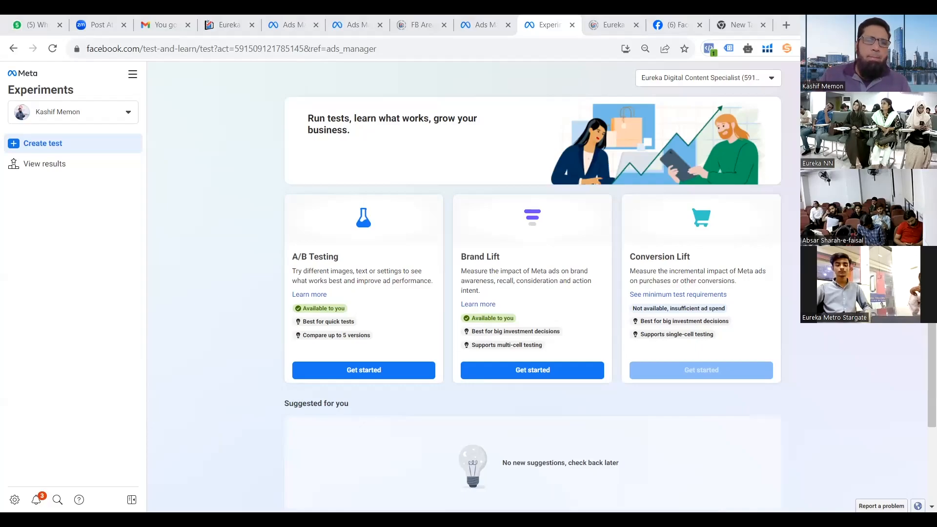
click(103, 121)
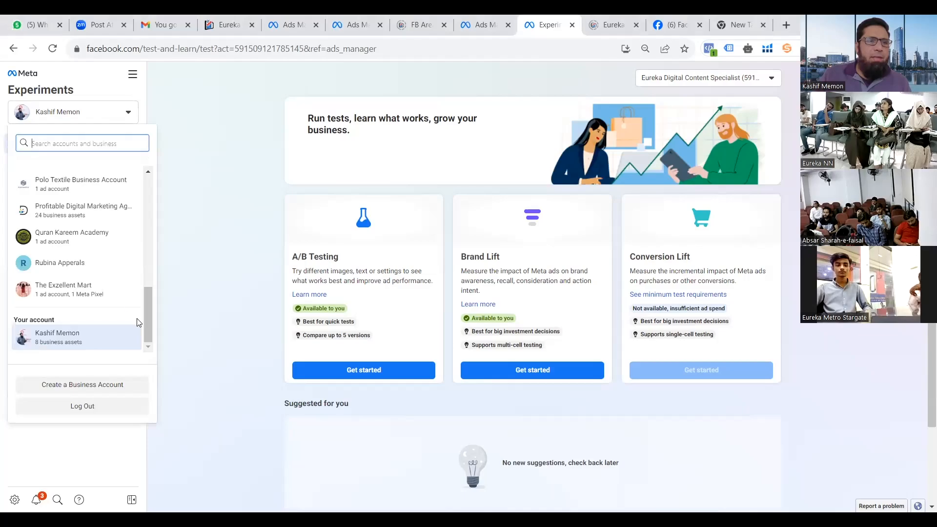
click(11, 52)
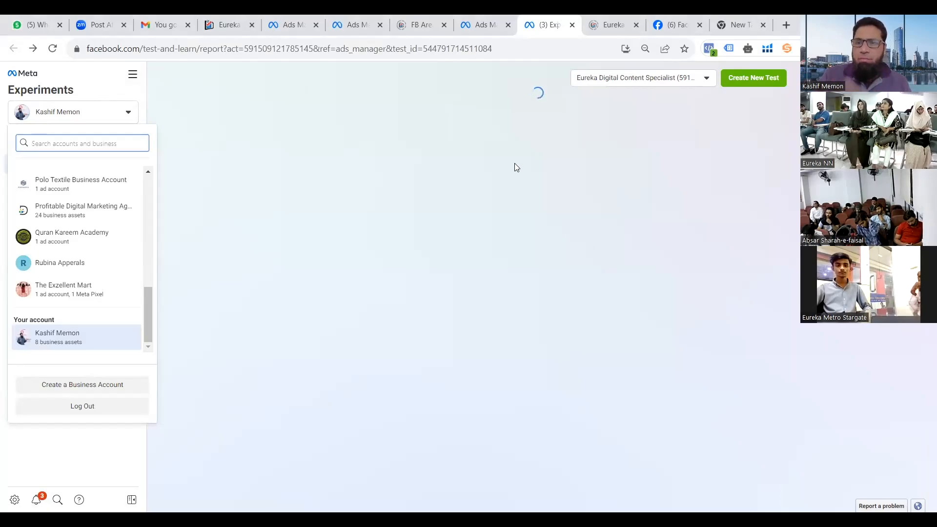
Return to Ads Manager, close the Food Audience ad set and open the campaign Brand Activation Strategy in lowest Cost for editing
click(479, 22)
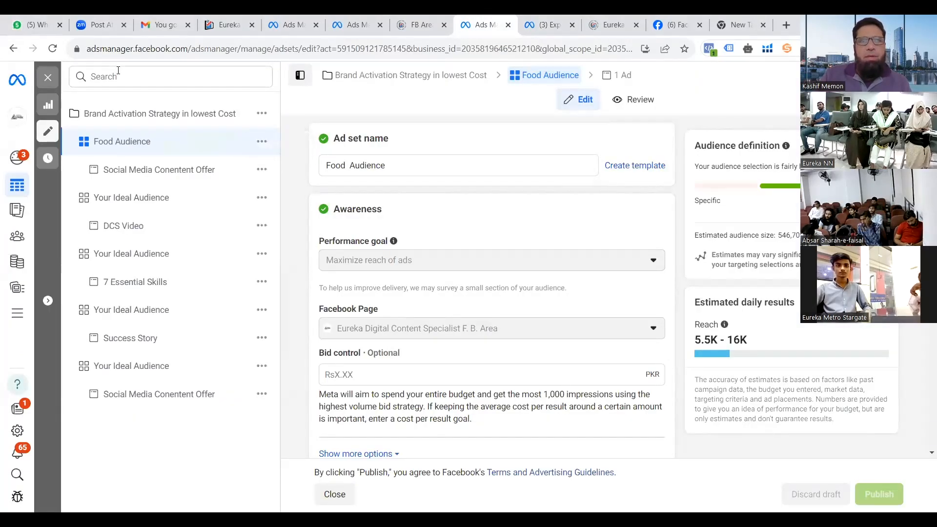
click(47, 80)
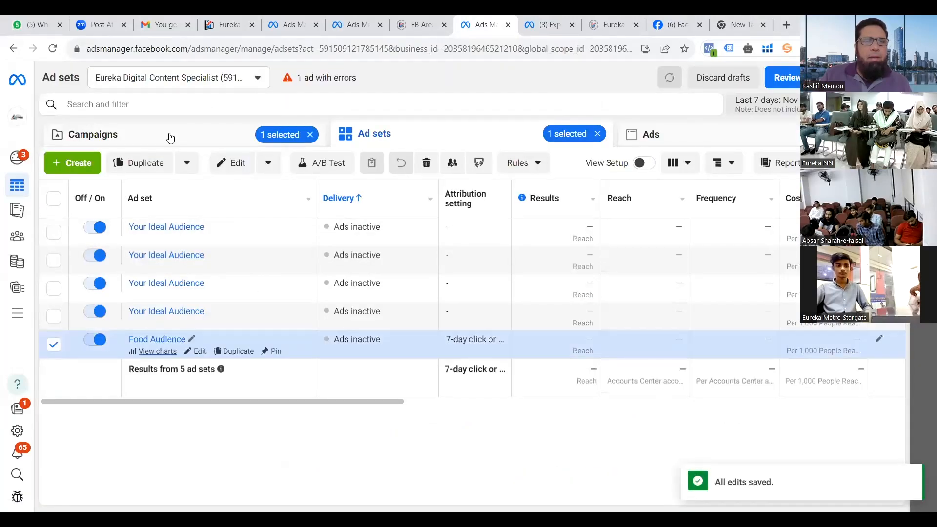
click(211, 131)
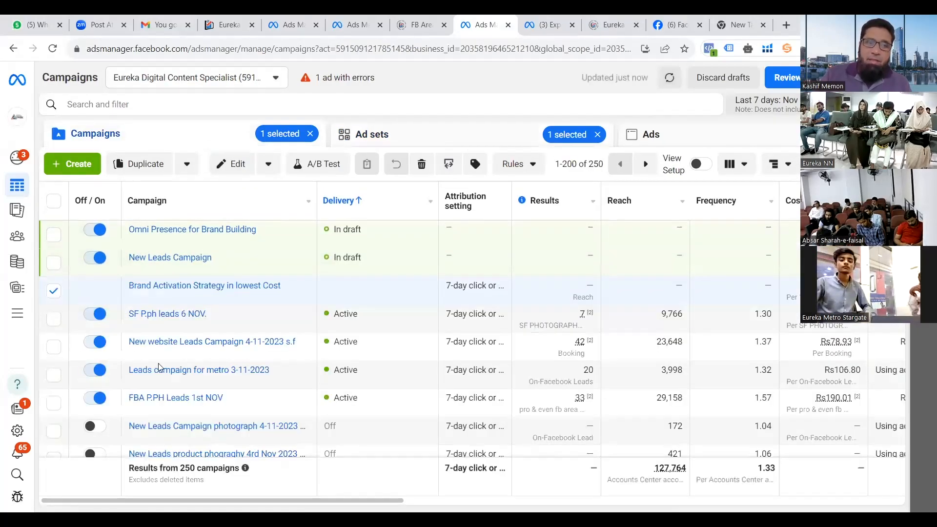
click(200, 299)
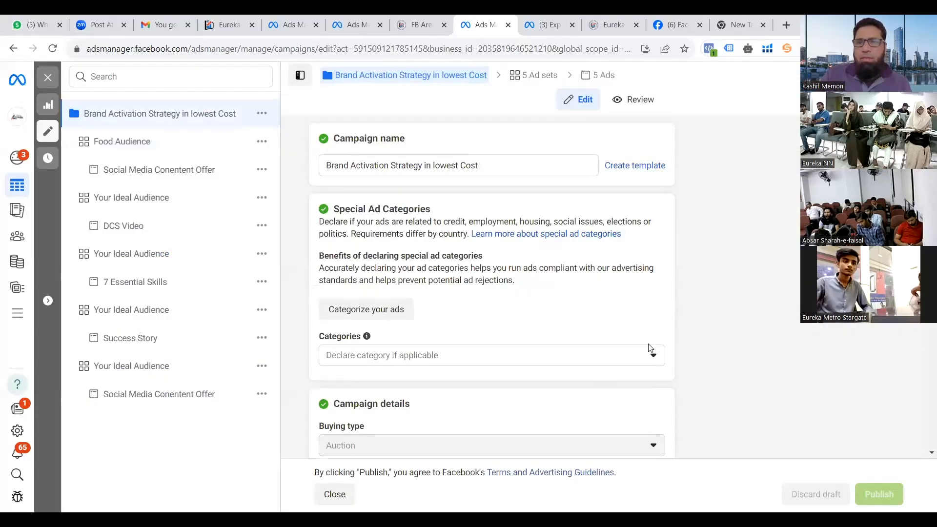
Start creating an A/B test from the campaign Brand Activation Strategy in lowest Cost and pass the introduction
scroll(917, 366, down, 5)
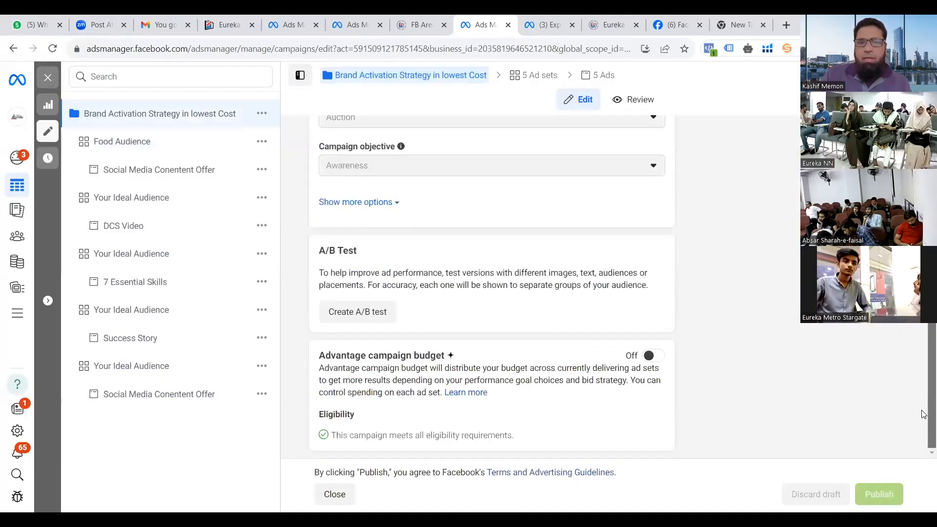
click(371, 320)
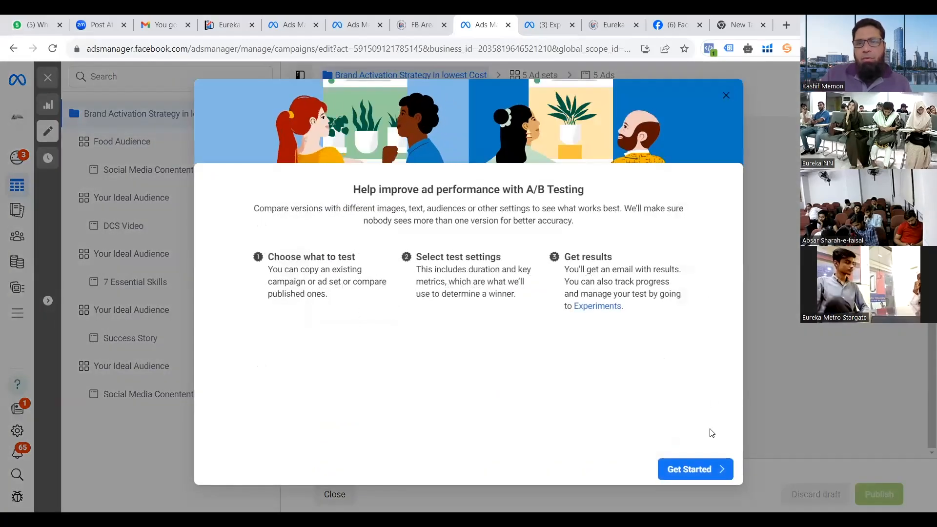
click(695, 469)
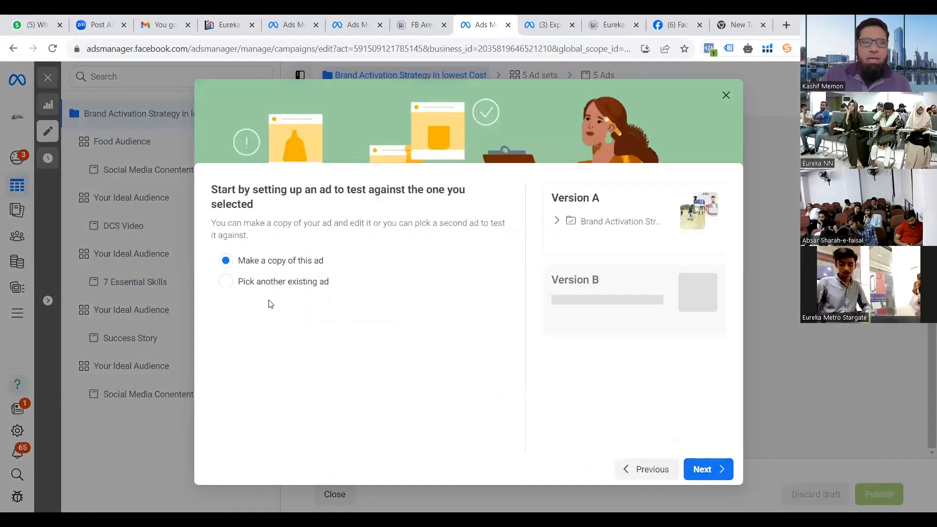
Try testing against another existing ad with SF P.ph leads 6 NOV. as Campaign B, and return to the choice of test version
click(274, 288)
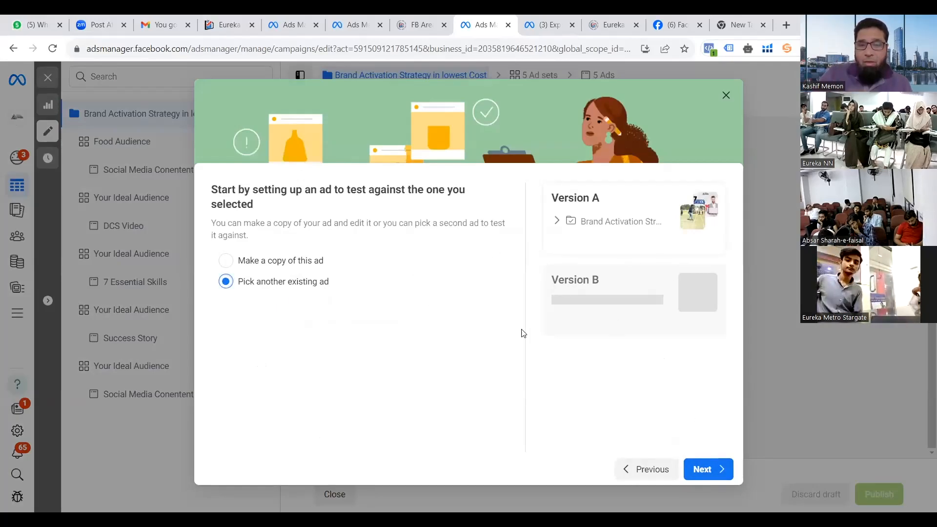
click(696, 461)
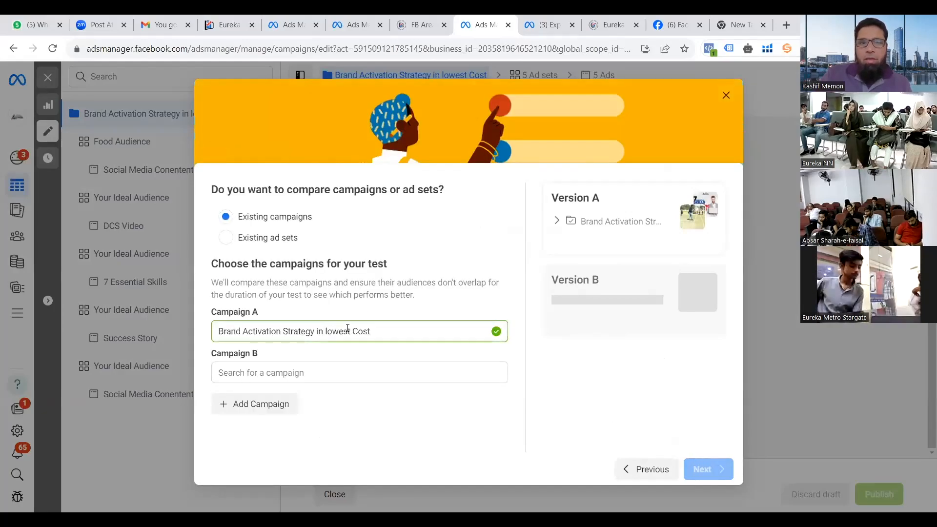
click(297, 374)
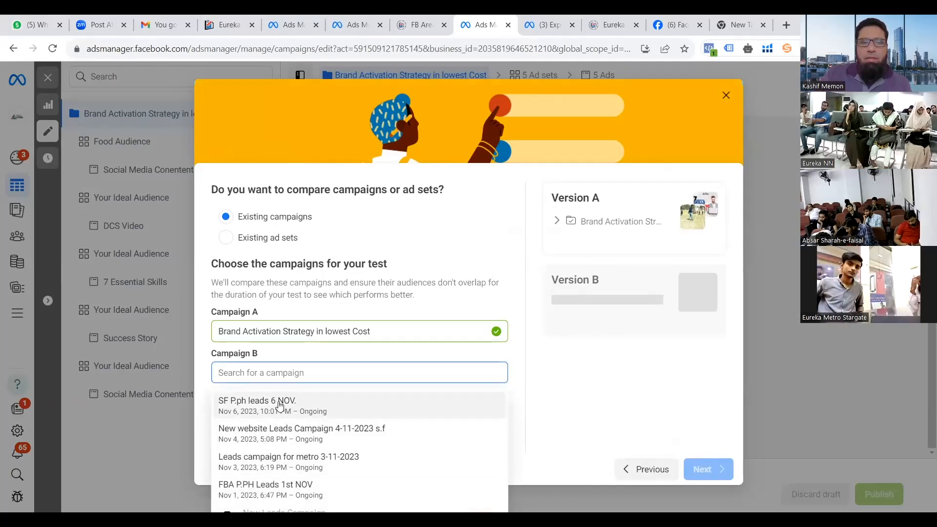
click(295, 406)
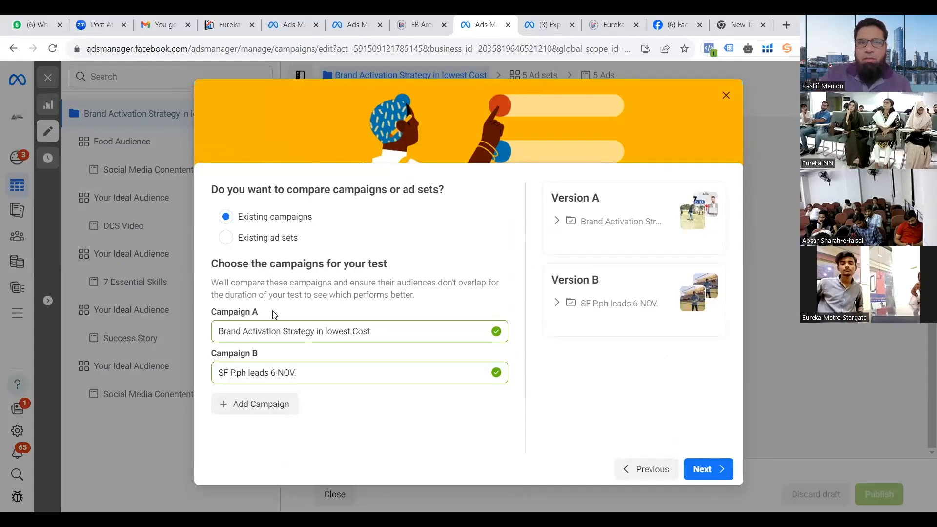
click(644, 469)
Base the test on a copy of this ad, with Audience as the variable and the last listed Your Ideal Audience as the ad set to copy
click(253, 265)
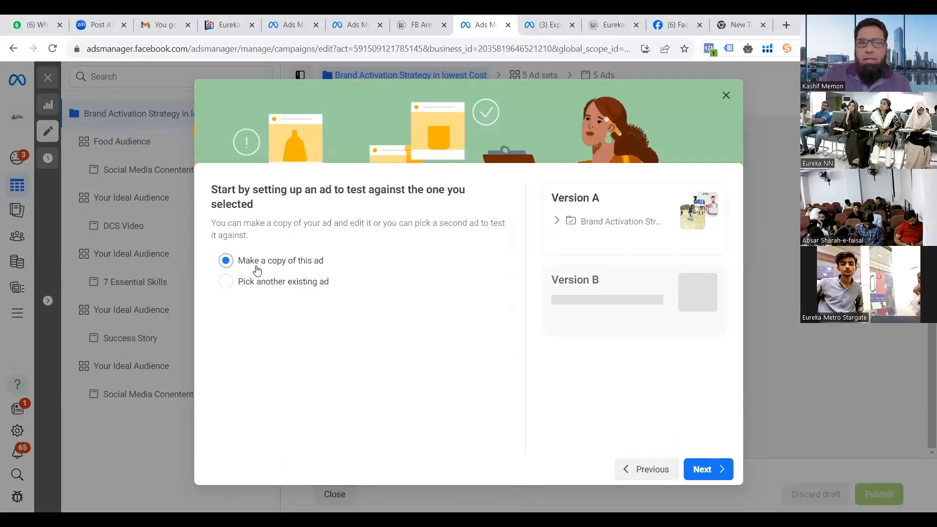
click(704, 471)
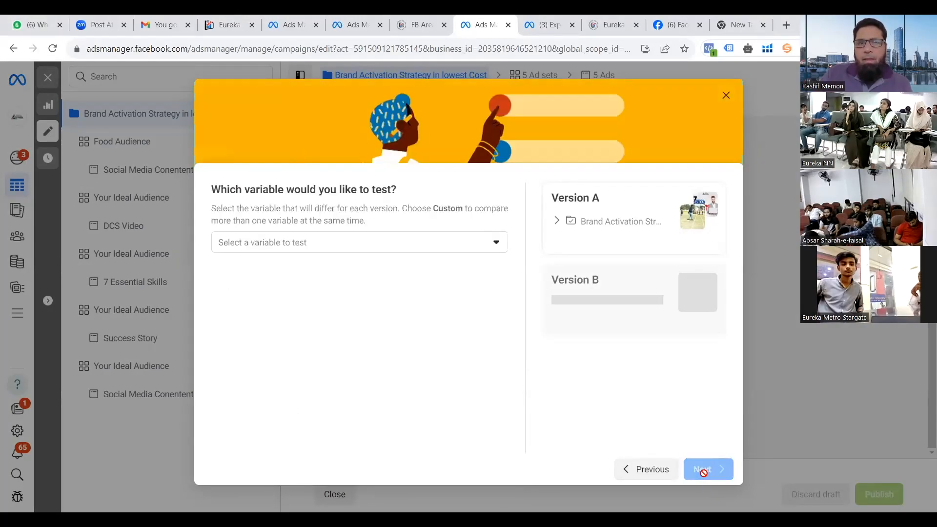
click(455, 249)
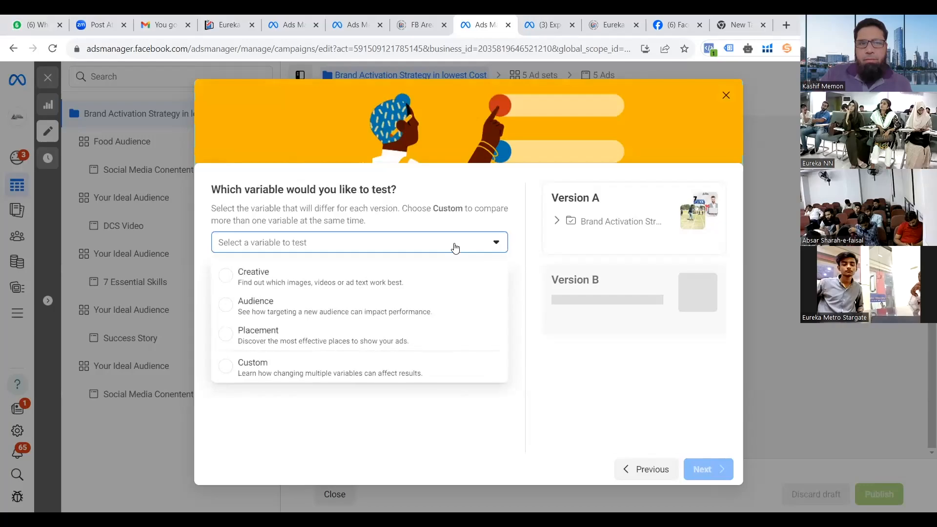
click(333, 303)
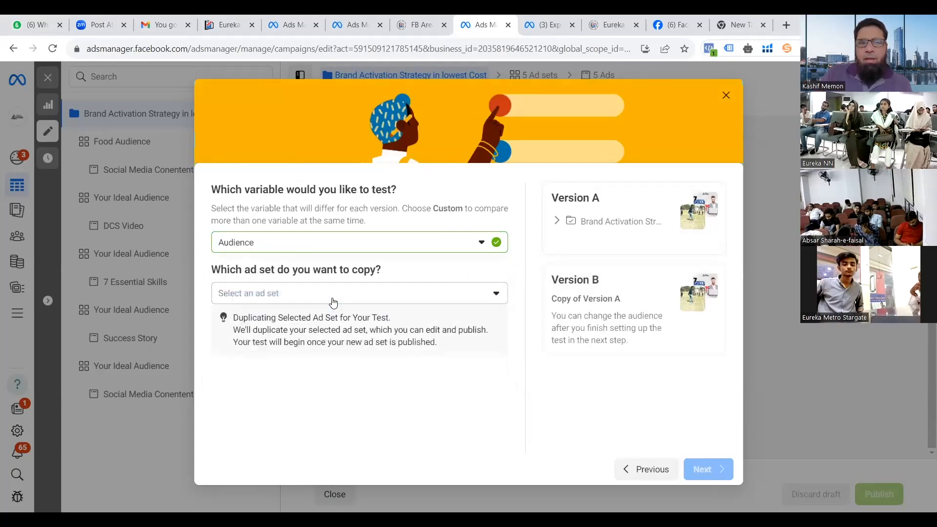
click(361, 293)
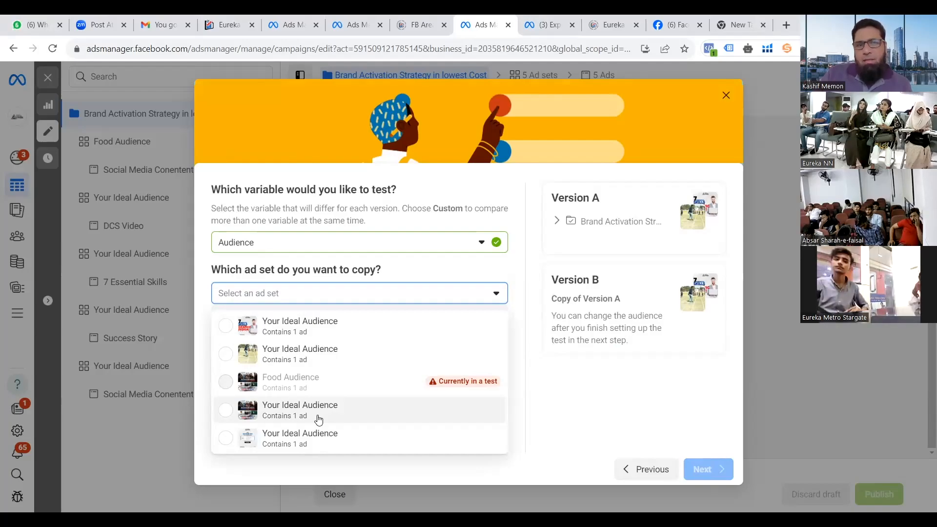
click(325, 439)
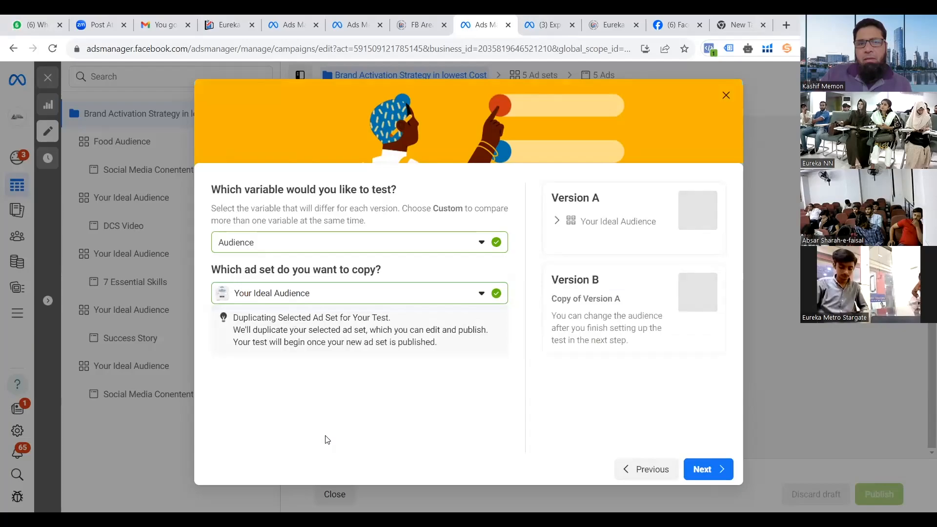